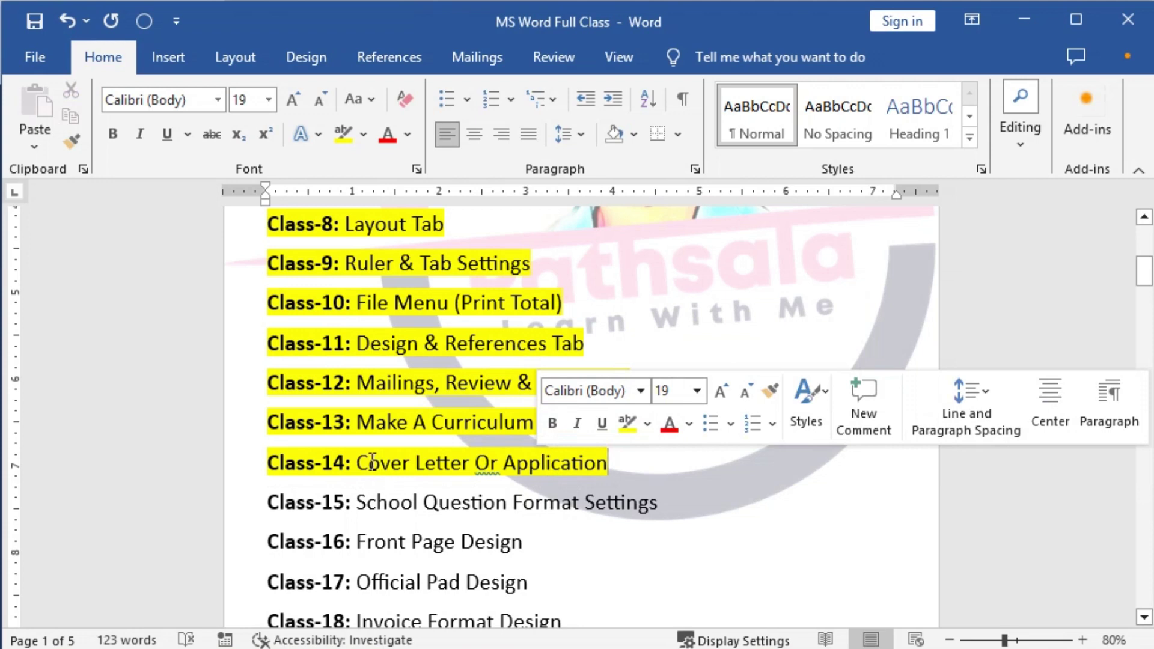
# Highlight the Class-14 'Cover Letter Or Application' topic in the course outline.
pyautogui.click(357, 463)
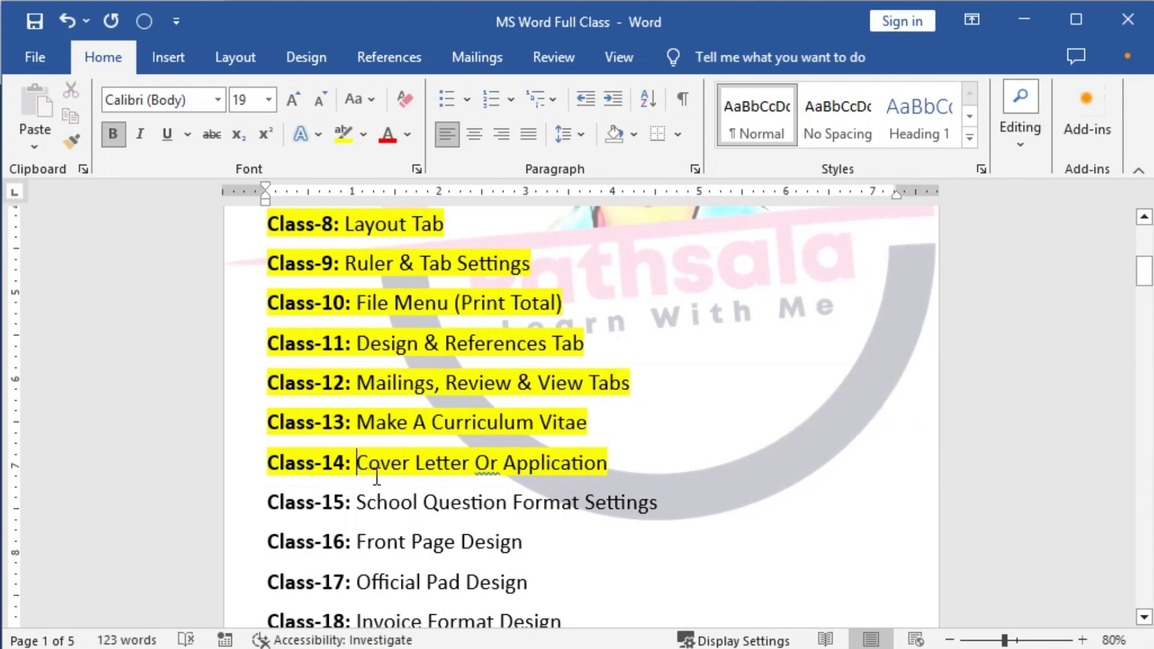
pyautogui.keyDown('shift'); pyautogui.click(608, 462); pyautogui.keyUp('shift')
pyautogui.scroll(2, 446, 461)
pyautogui.scroll(1, 447, 462)
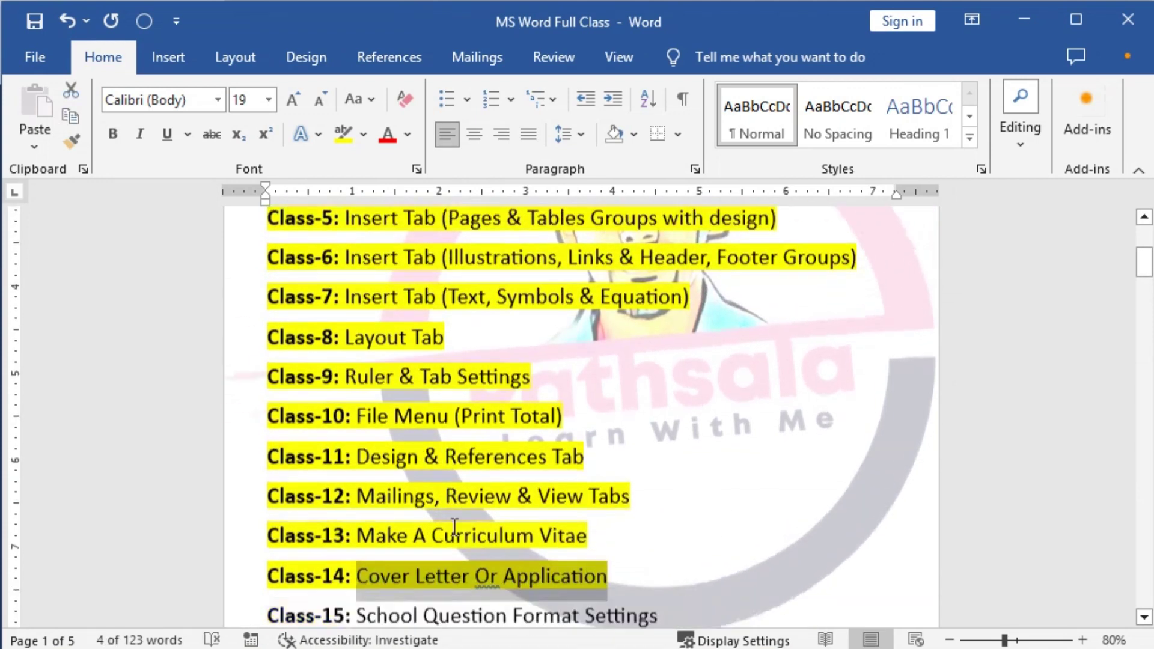
pyautogui.scroll(-1, 414, 527)
pyautogui.moveTo(359, 501); pyautogui.dragTo(544, 505)
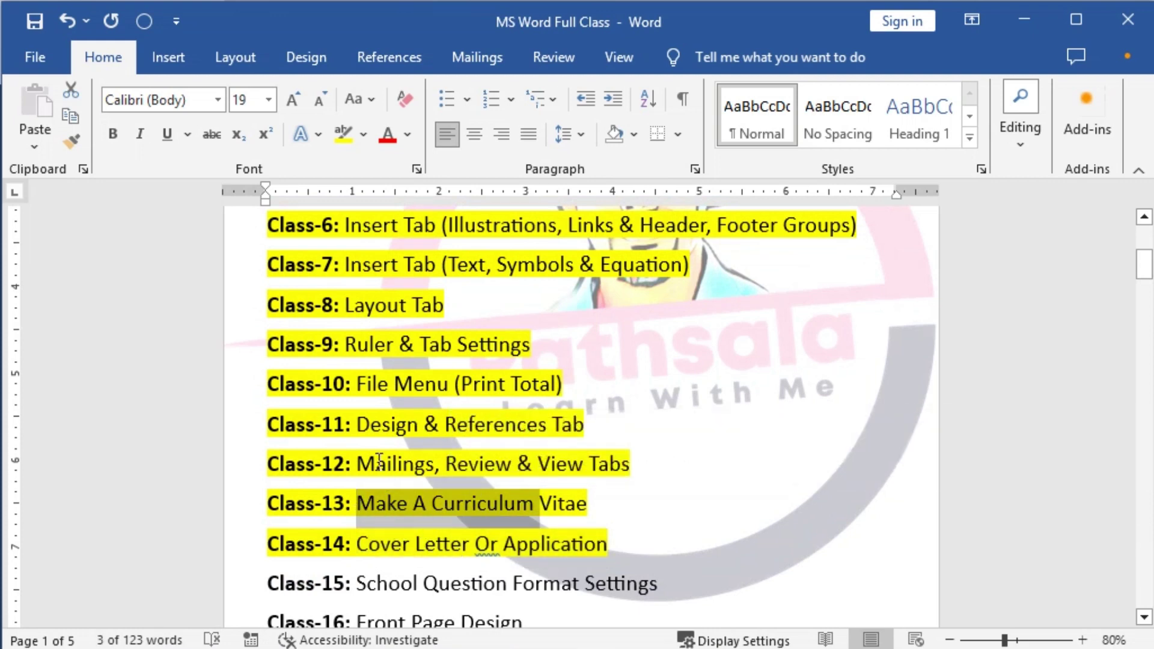
pyautogui.scroll(7, 435, 510)
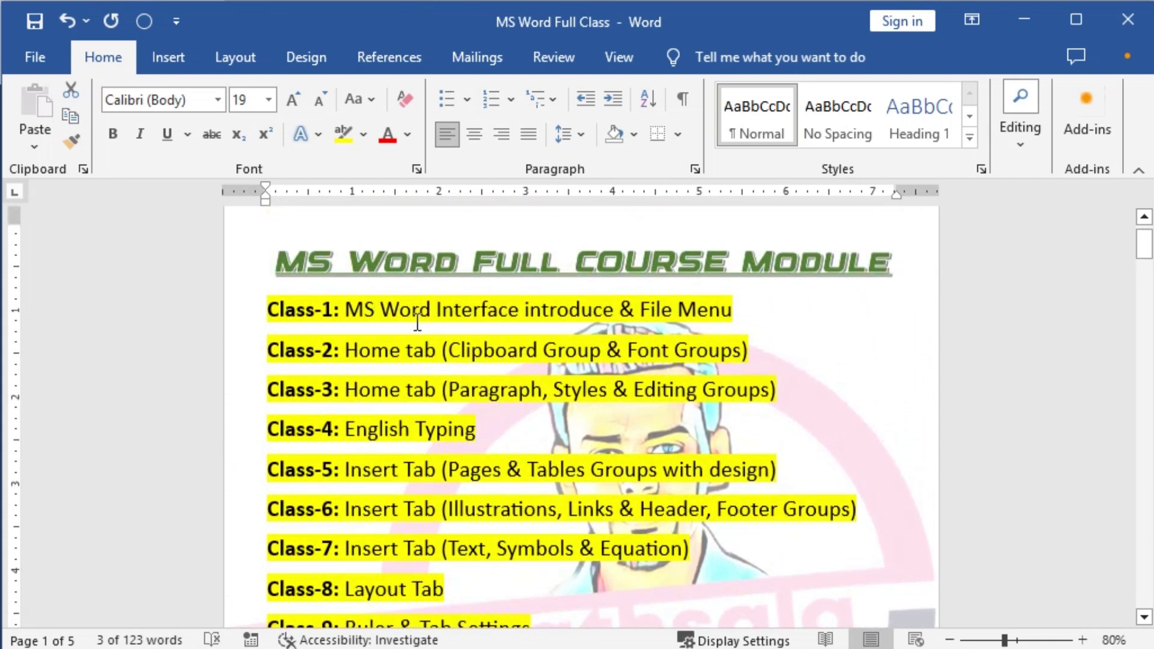
pyautogui.scroll(-5, 395, 439)
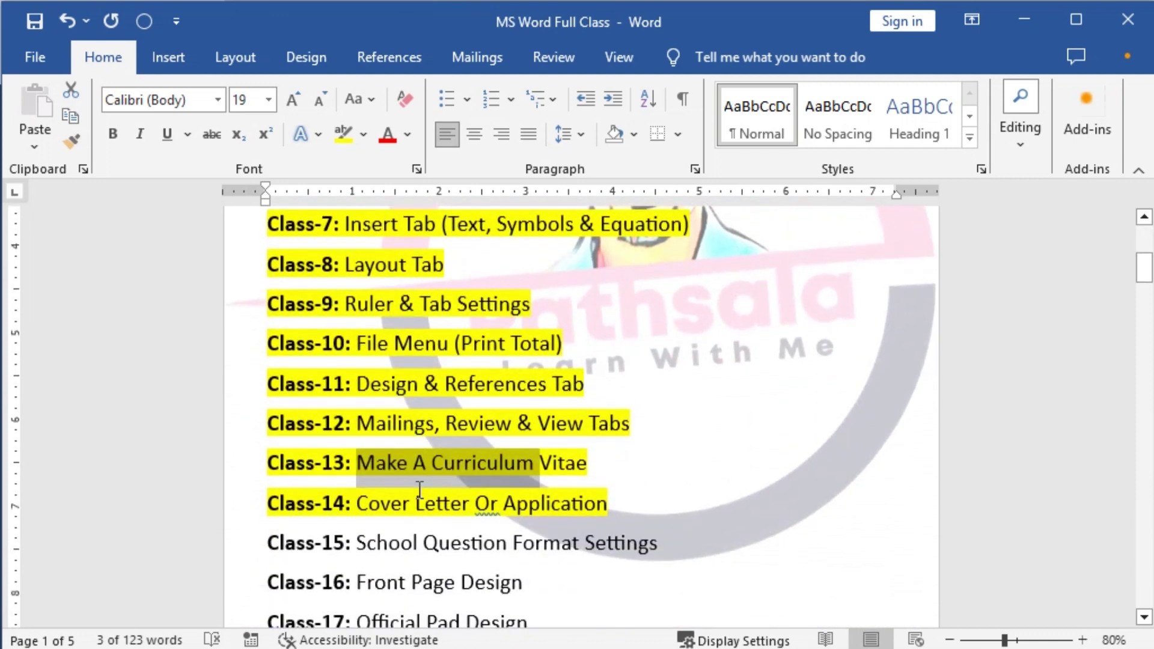
pyautogui.scroll(-2, 419, 501)
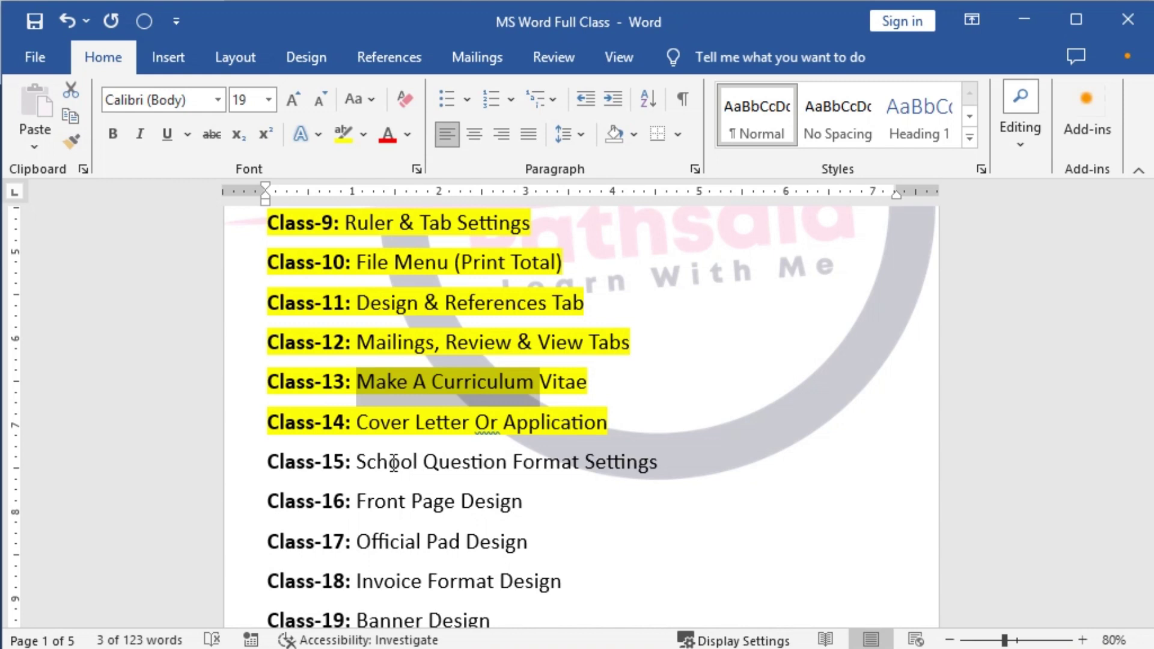
pyautogui.moveTo(359, 422); pyautogui.dragTo(503, 422)
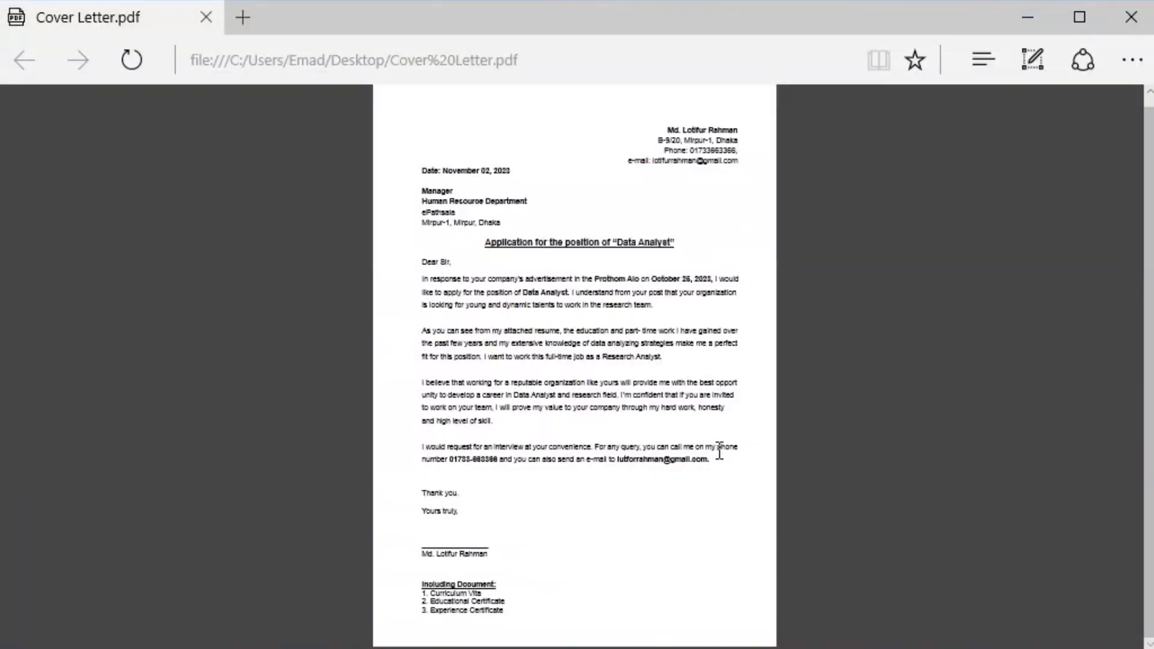
# Enlarge the sample letter and box the sender's address block in red.
pyautogui.keyDown('ctrl'); pyautogui.scroll(2, 739, 399); pyautogui.keyUp('ctrl')
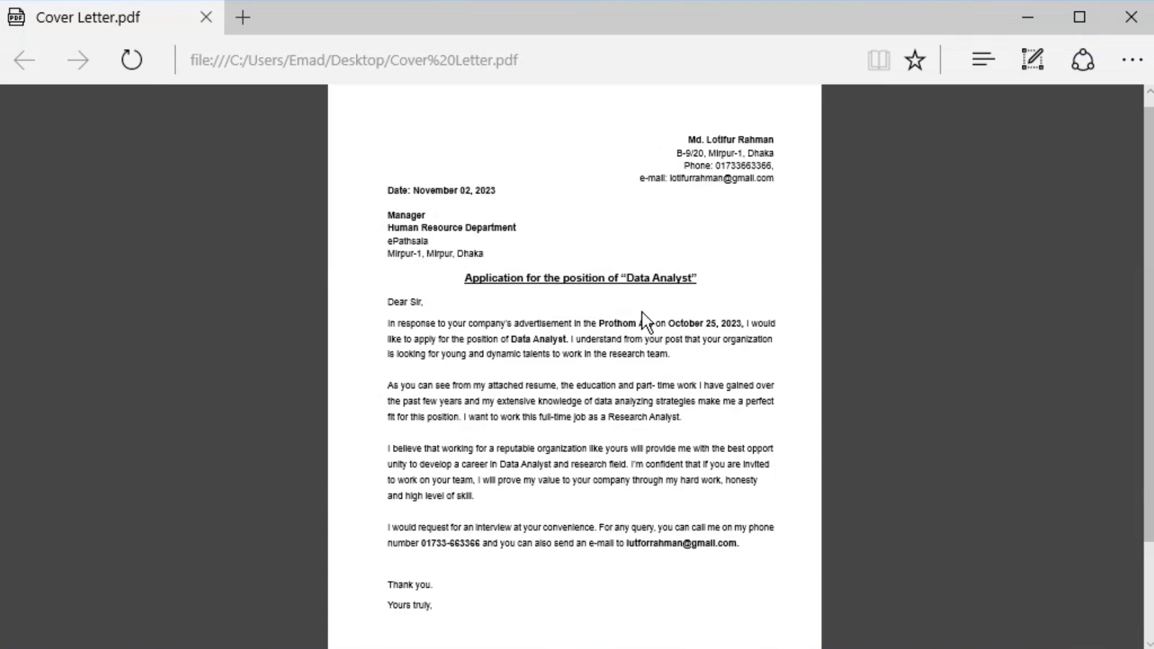
pyautogui.scroll(-2, 687, 392)
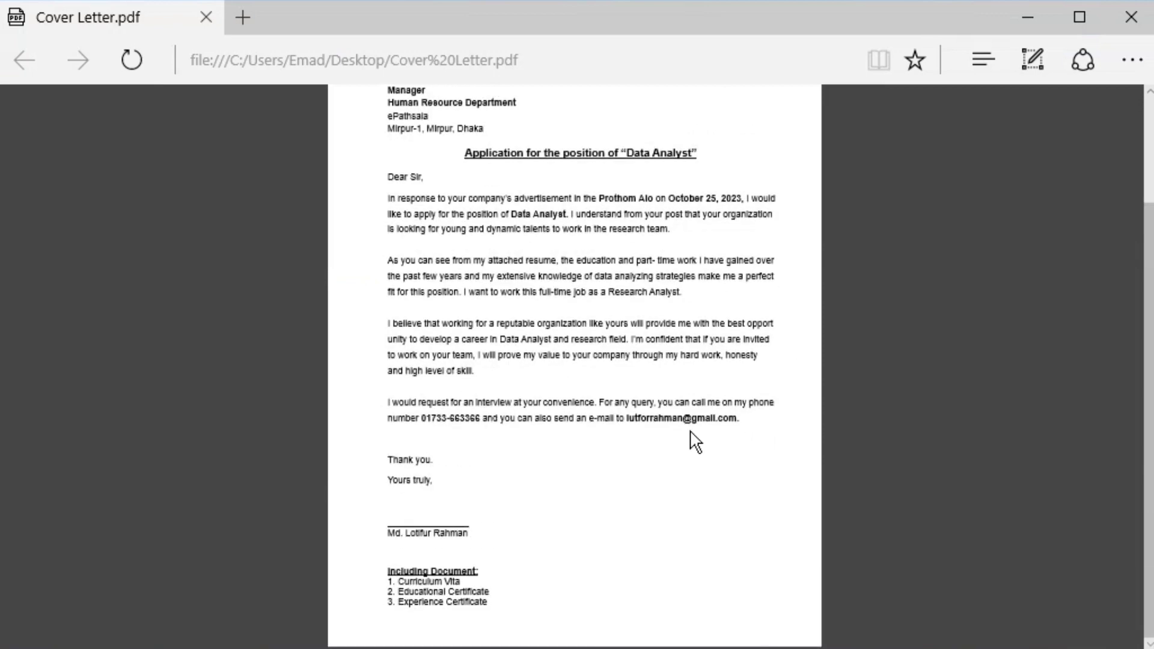
pyautogui.keyDown('ctrl'); pyautogui.scroll(-1, 688, 438); pyautogui.keyUp('ctrl')
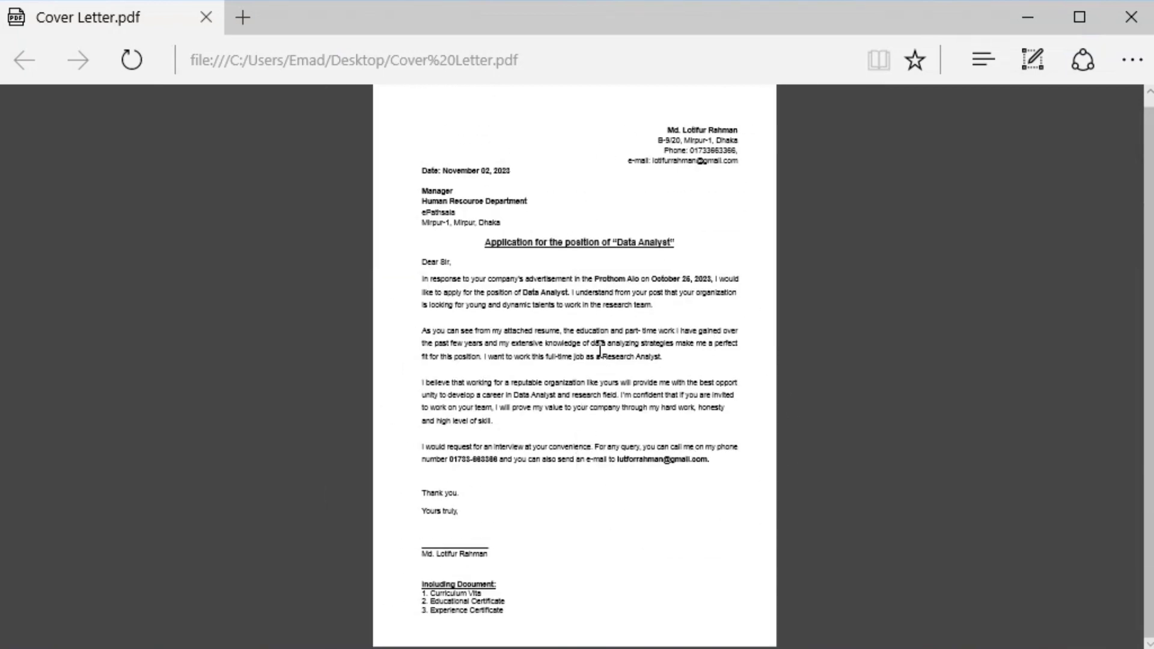
pyautogui.keyDown('ctrl'); pyautogui.scroll(3, 615, 381); pyautogui.keyUp('ctrl')
pyautogui.keyDown('ctrl'); pyautogui.scroll(1, 655, 404); pyautogui.keyUp('ctrl')
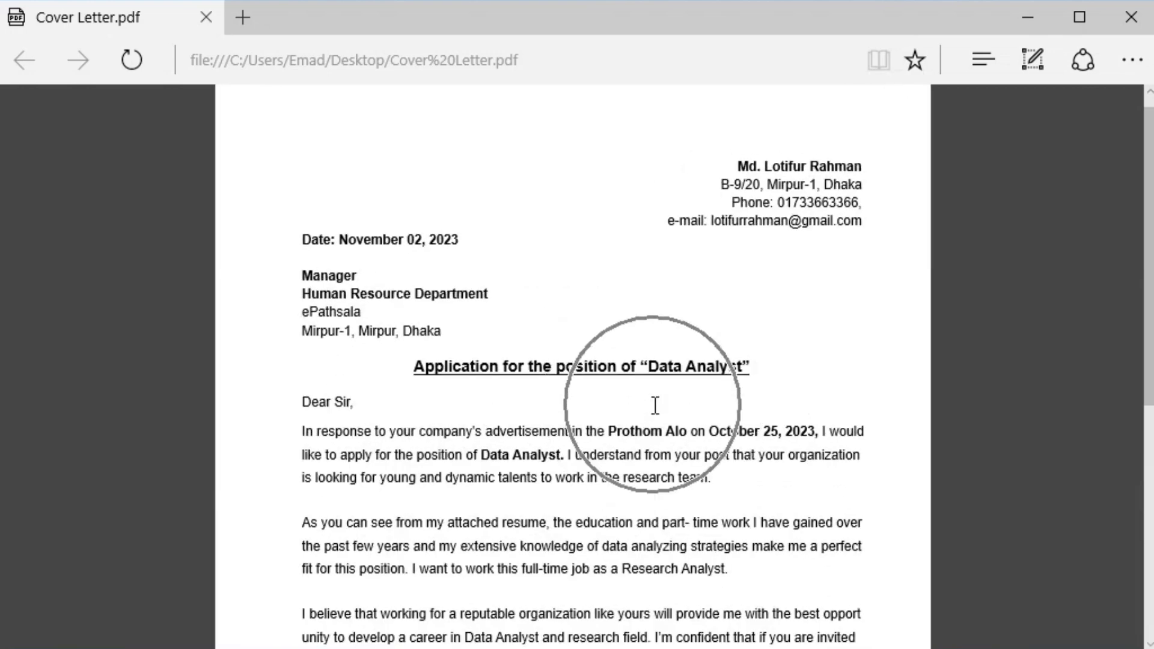
pyautogui.hotkey('ctrl', 'alt', 'g')
pyautogui.press('r')
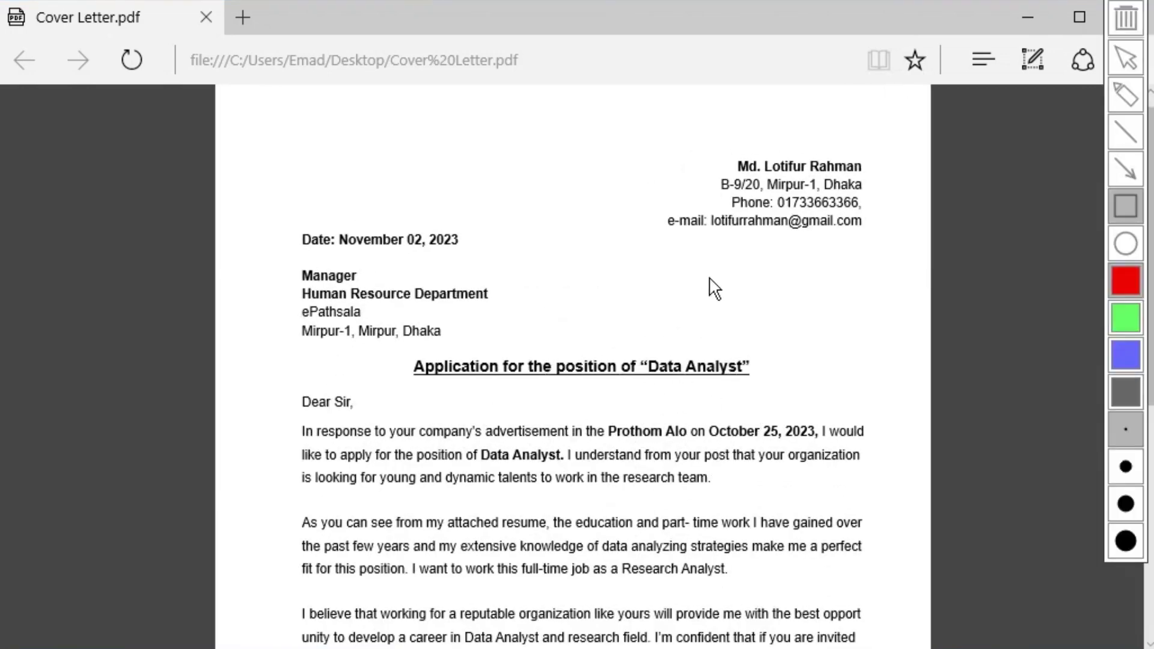
pyautogui.moveTo(621, 140)
pyautogui.mouseDown()
pyautogui.moveTo(817, 226)
pyautogui.moveTo(896, 245)
pyautogui.mouseUp()
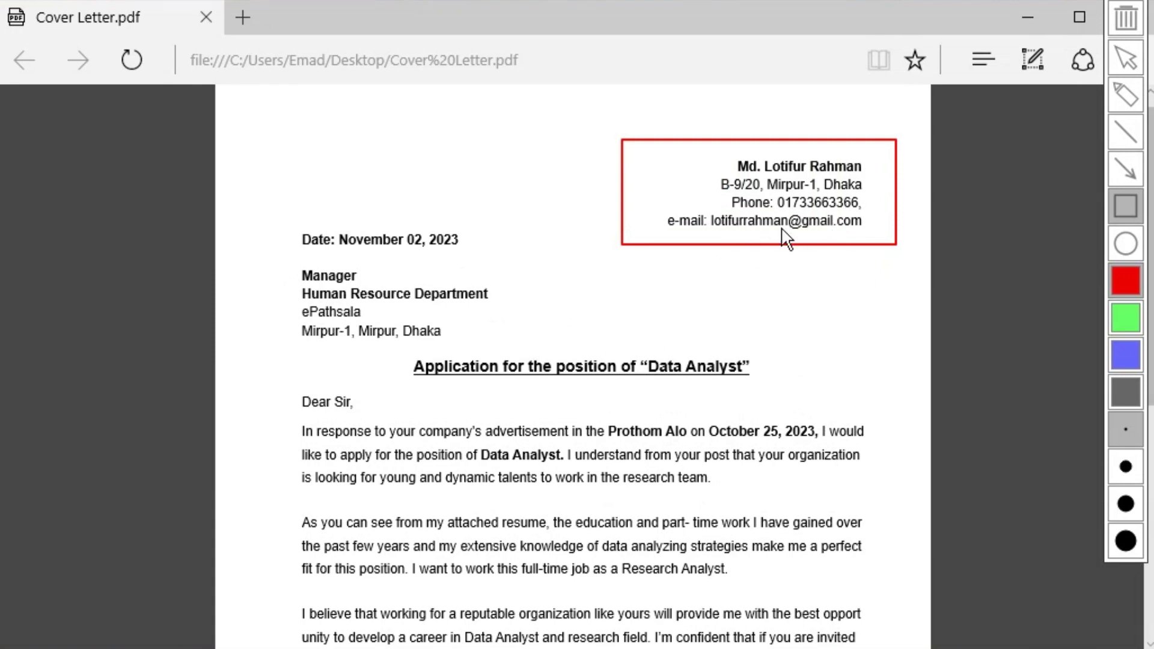
# Box the date, recipient block, Data Analyst title, salutation and first paragraph, then clear them.
pyautogui.moveTo(280, 226); pyautogui.dragTo(454, 258)
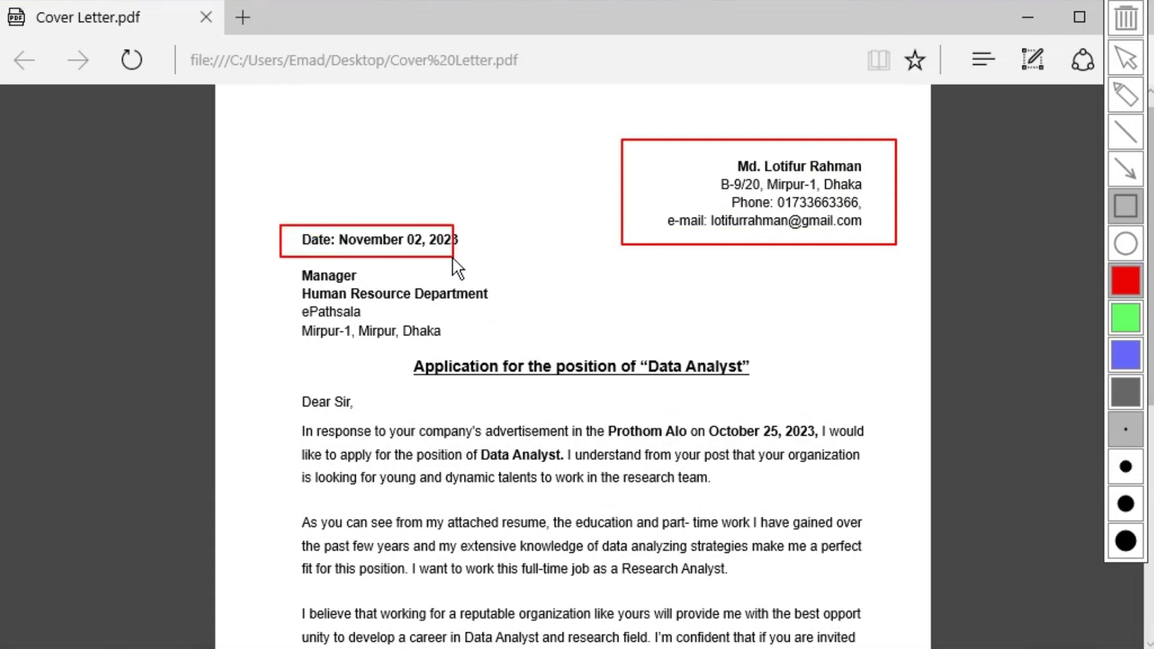
pyautogui.moveTo(269, 263); pyautogui.dragTo(543, 343)
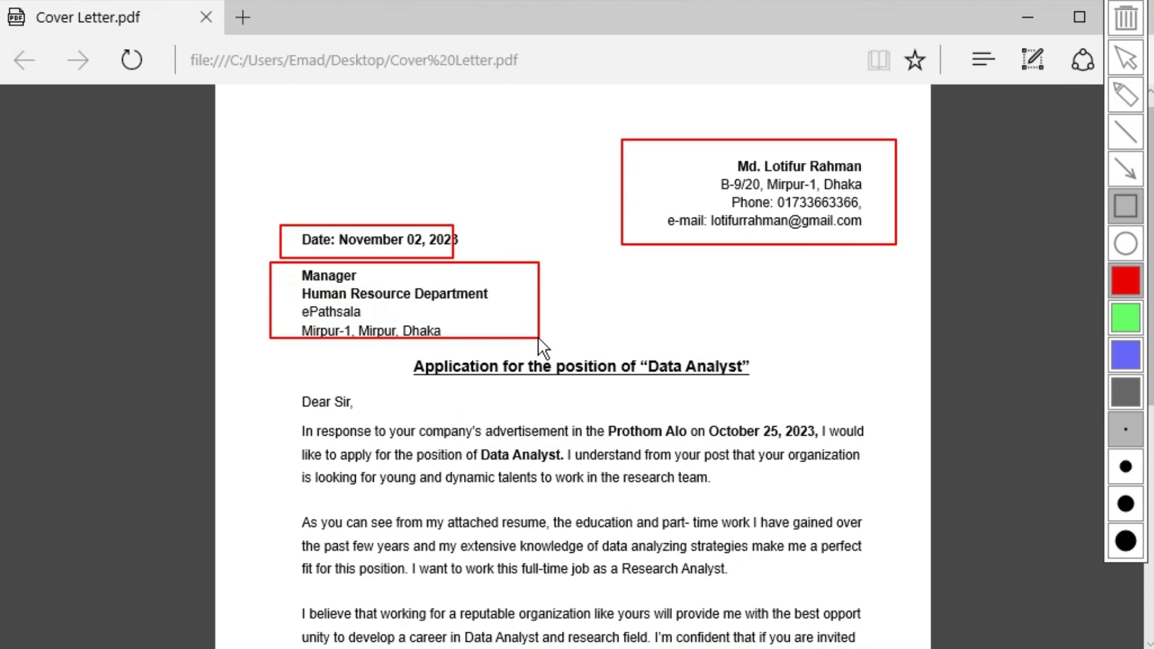
pyautogui.moveTo(629, 342); pyautogui.dragTo(770, 388)
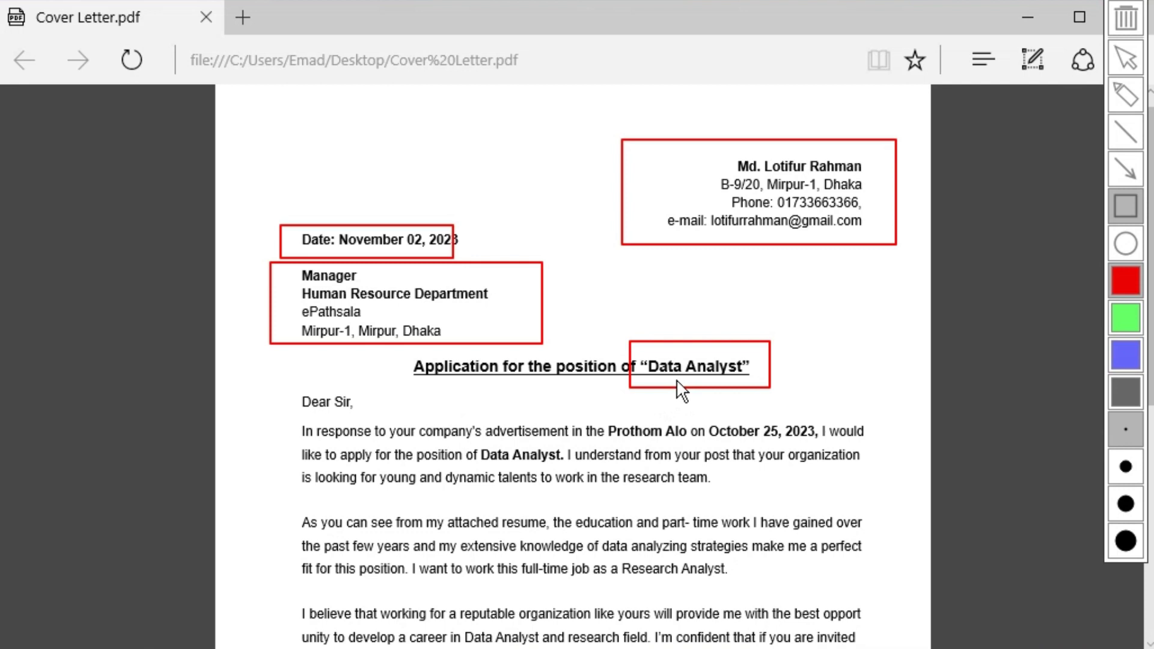
pyautogui.moveTo(284, 385); pyautogui.dragTo(409, 412)
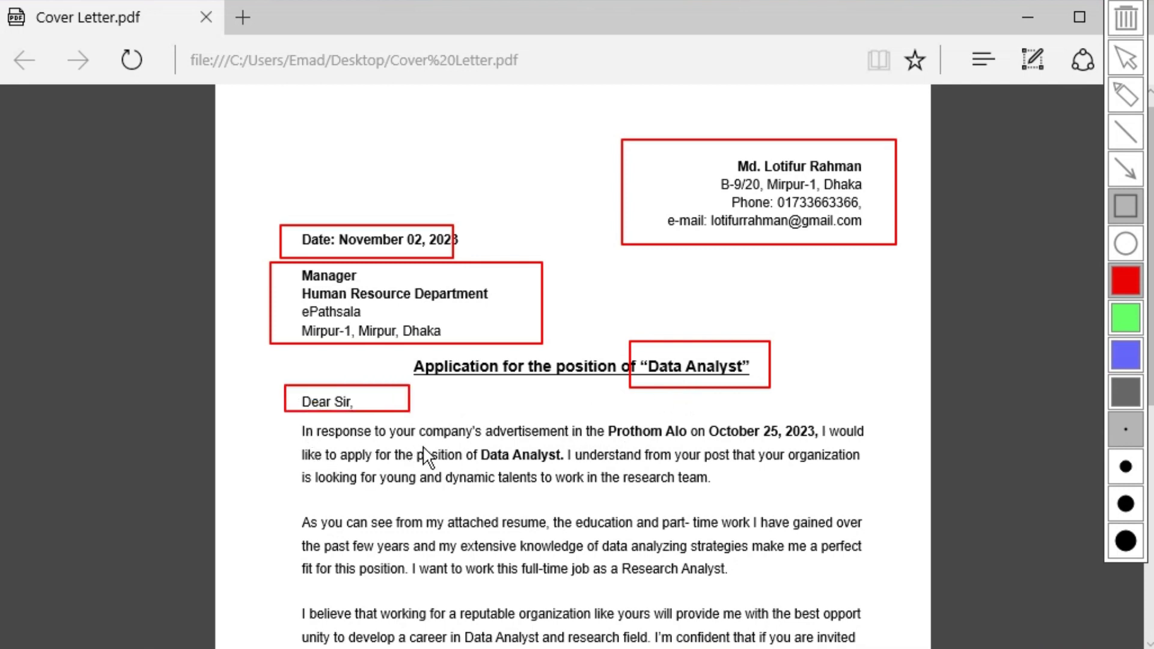
pyautogui.moveTo(293, 421); pyautogui.dragTo(825, 609)
pyautogui.press('Escape')
# Highlight the signature name and the enclosure list items, including Curriculum Vita.
pyautogui.scroll(-7, 598, 540)
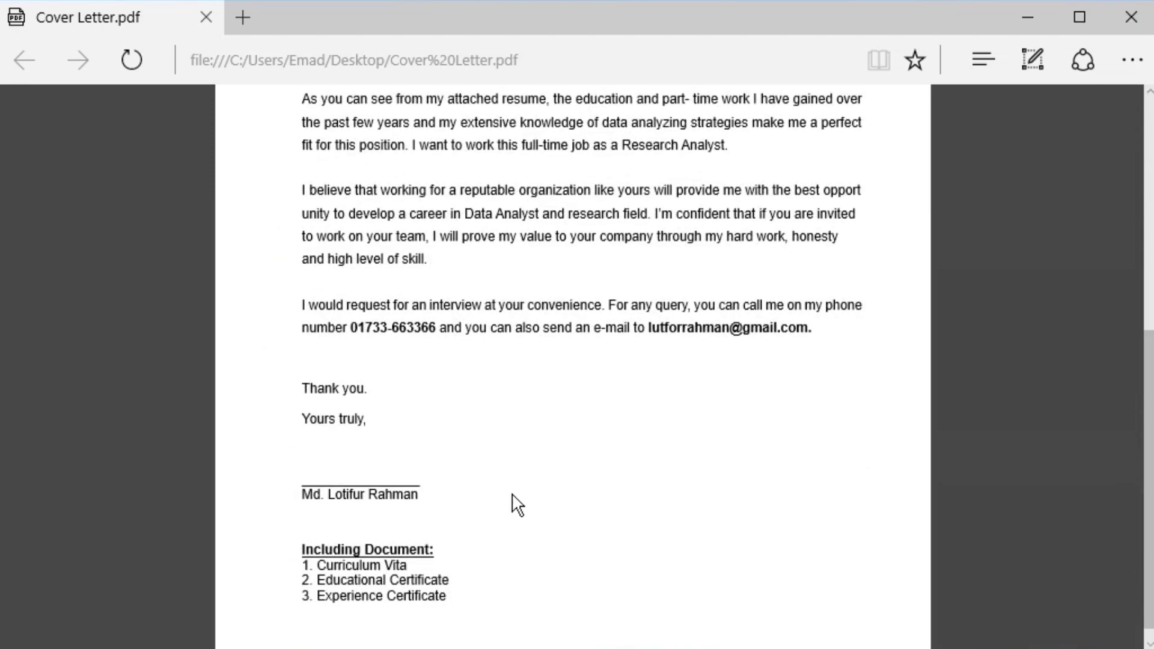
pyautogui.moveTo(323, 494); pyautogui.dragTo(445, 514)
pyautogui.scroll(-1, 377, 537)
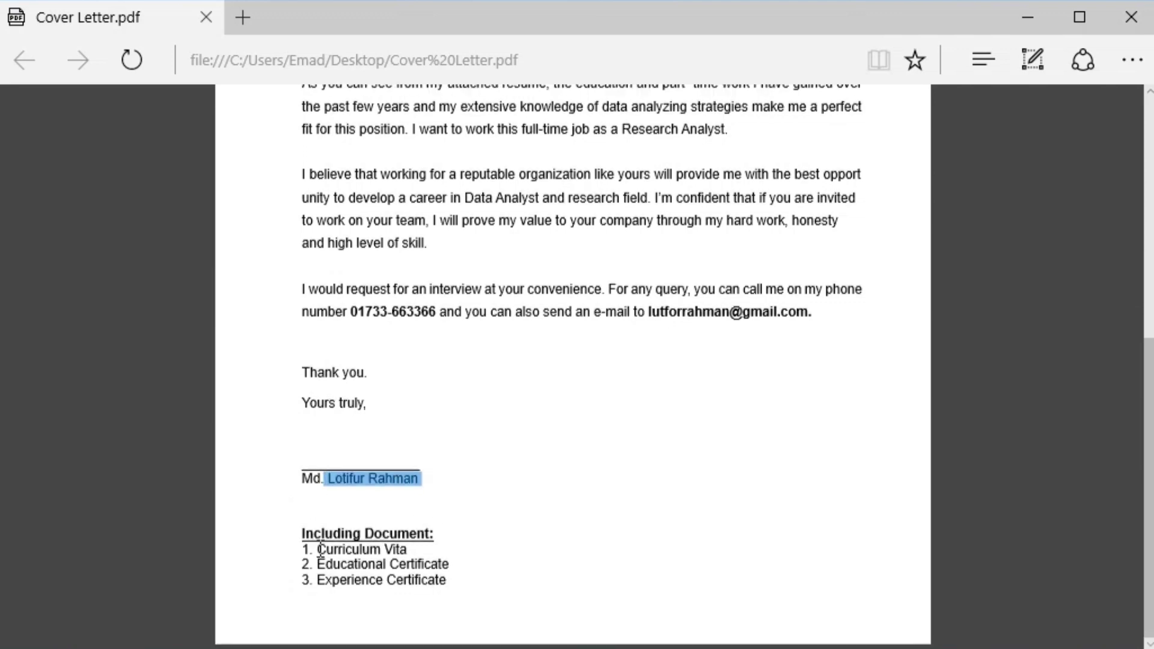
pyautogui.moveTo(319, 548); pyautogui.dragTo(421, 549)
pyautogui.moveTo(317, 564); pyautogui.dragTo(417, 579)
pyautogui.click(419, 532)
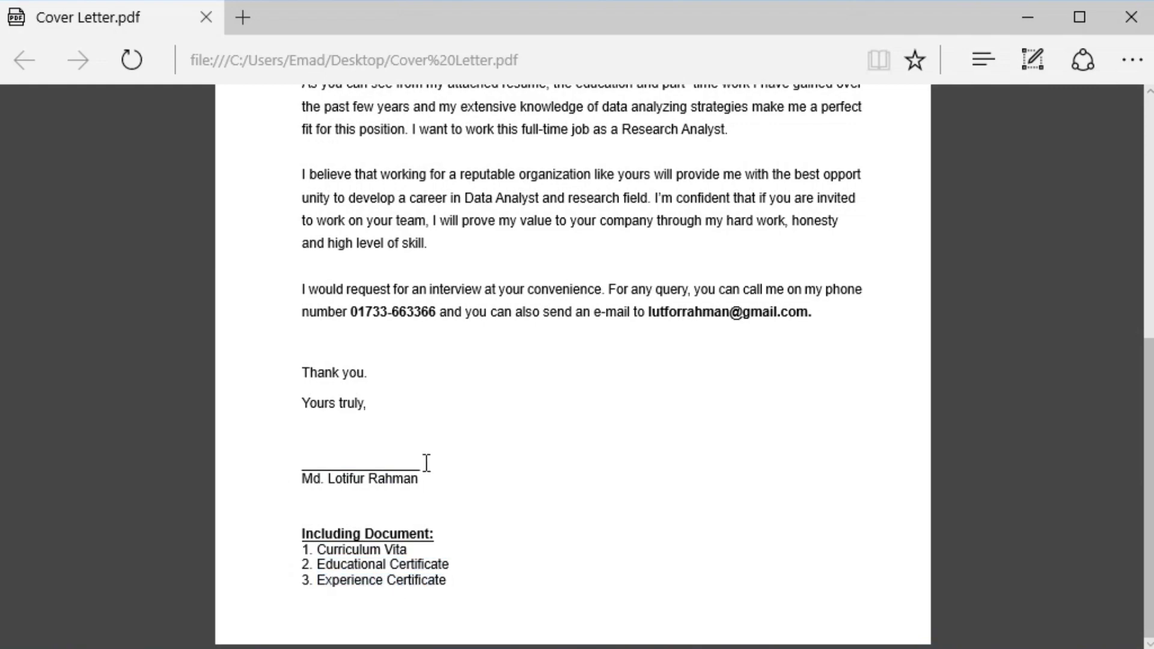
# Highlight text across the first body paragraphs, then minimize the PDF to return to Word.
pyautogui.scroll(6, 478, 476)
pyautogui.scroll(-3, 571, 481)
pyautogui.scroll(-3, 612, 494)
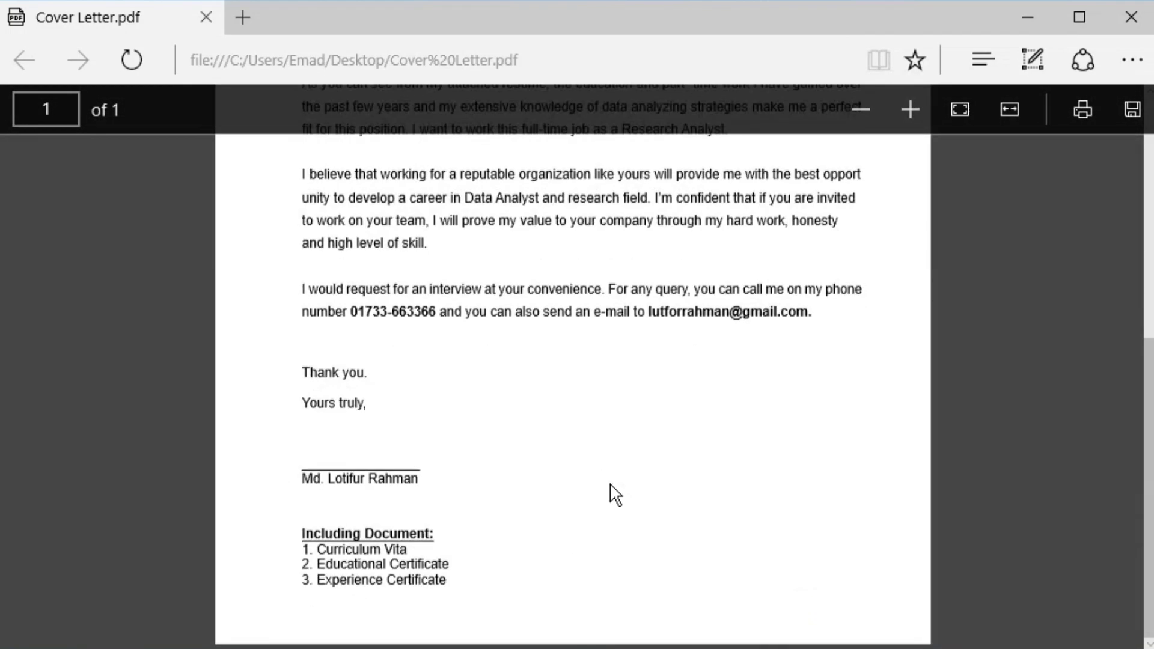
pyautogui.scroll(7, 612, 494)
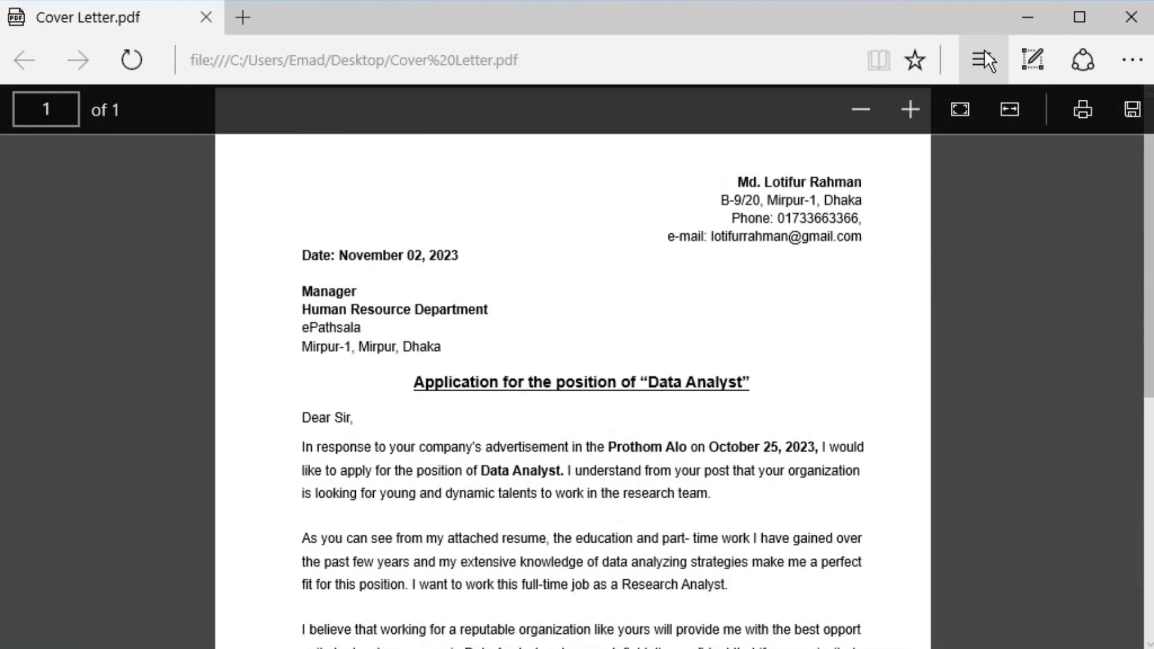
pyautogui.moveTo(379, 449); pyautogui.dragTo(479, 574)
pyautogui.scroll(-4, 479, 574)
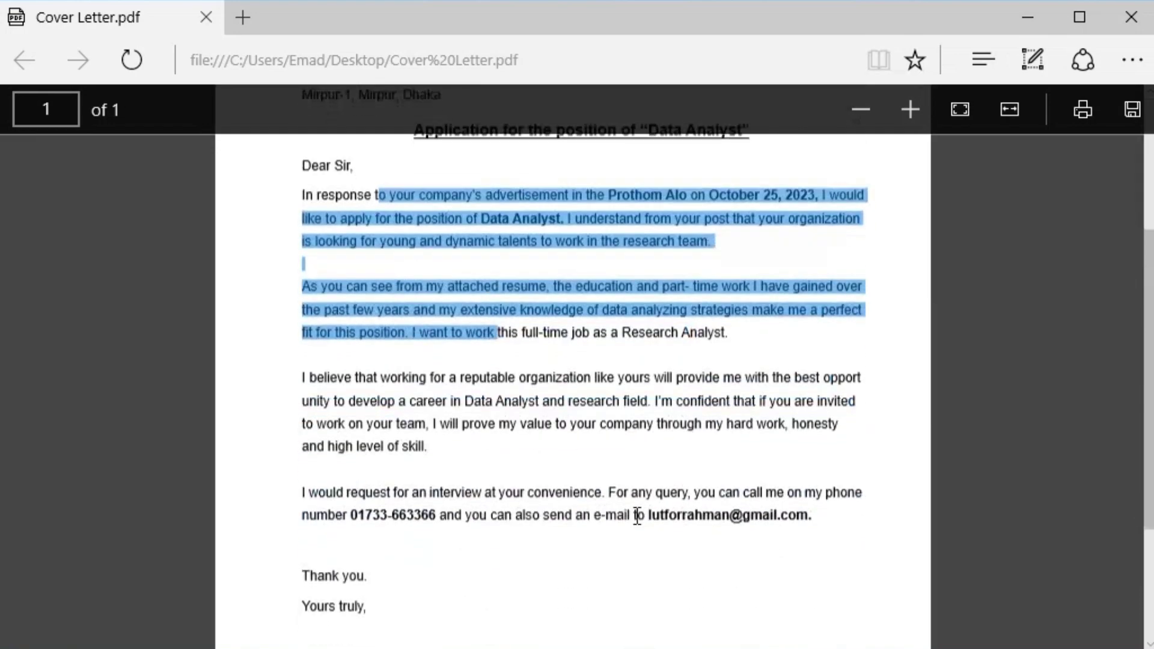
pyautogui.scroll(4, 631, 432)
pyautogui.moveTo(574, 371); pyautogui.dragTo(616, 382)
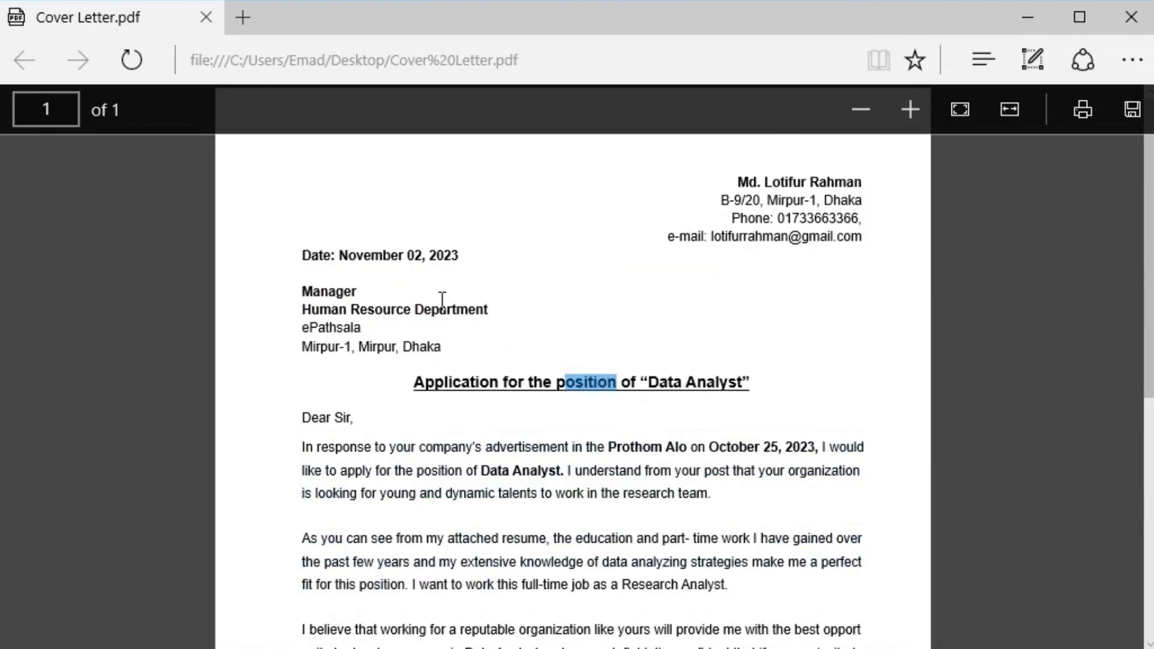
pyautogui.scroll(-2, 457, 473)
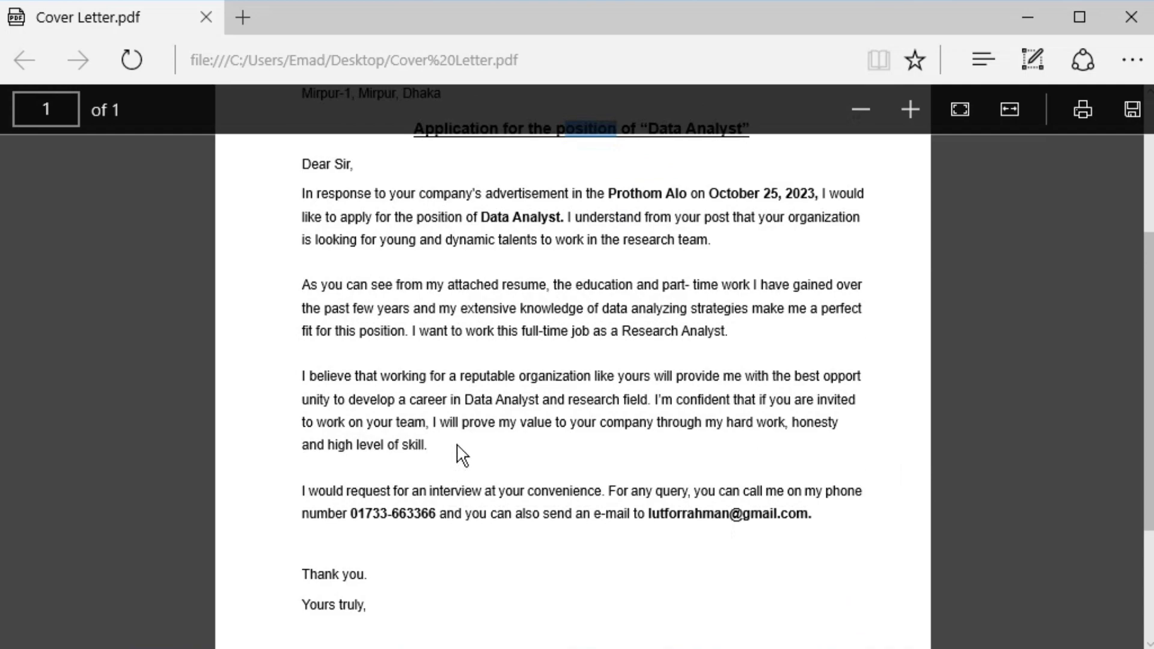
pyautogui.scroll(3, 463, 456)
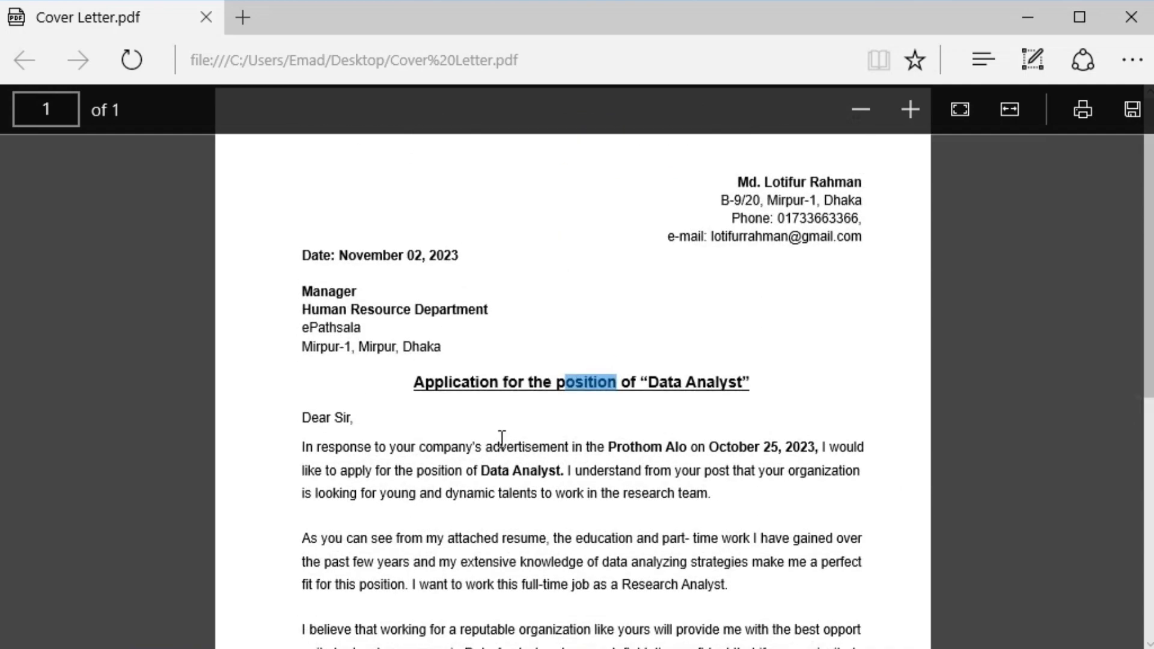
pyautogui.click(1028, 17)
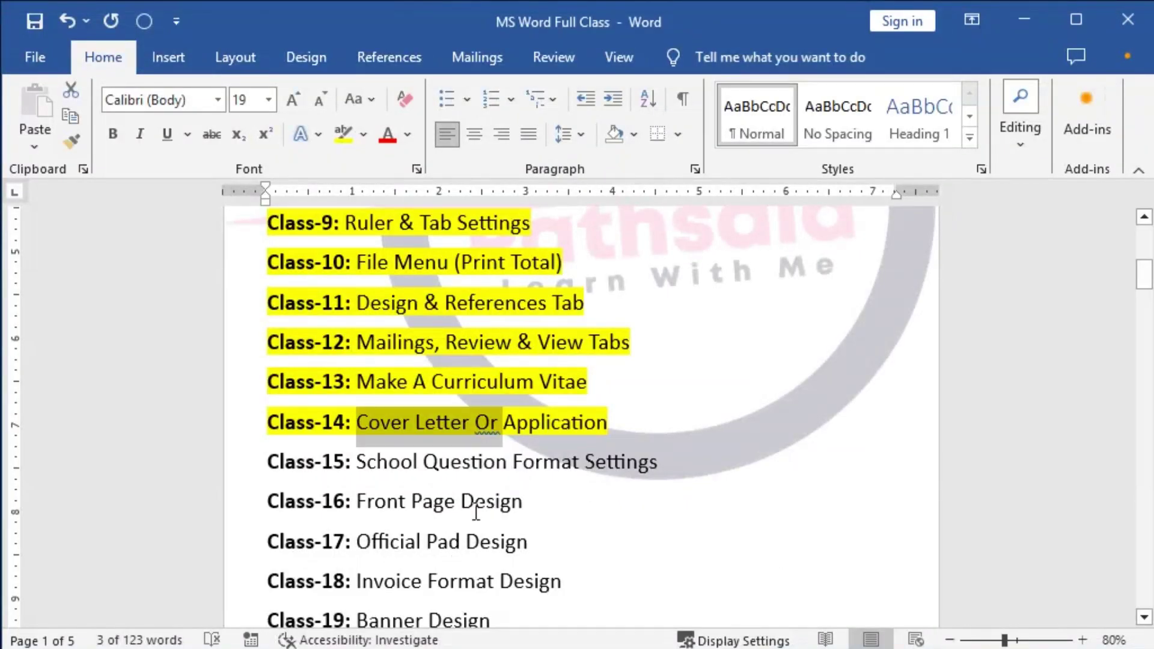
# Create a new blank Word document with Ctrl+N and maximize it.
pyautogui.press('super+d')
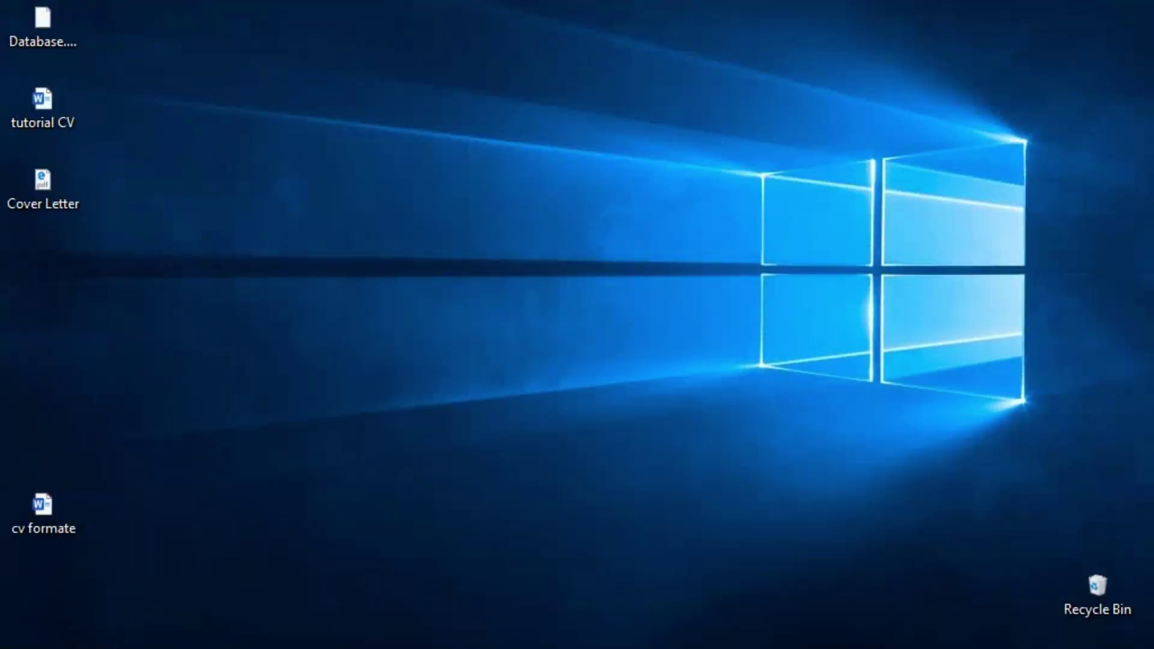
pyautogui.press('super+d')
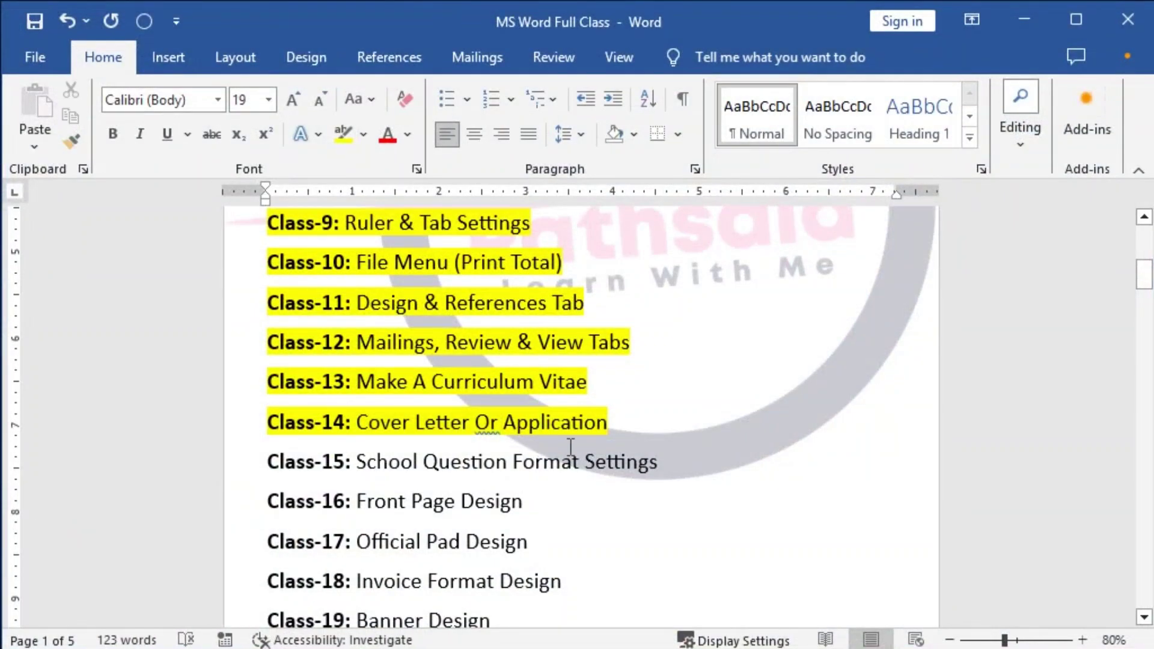
pyautogui.hotkey('ctrl', 'n')
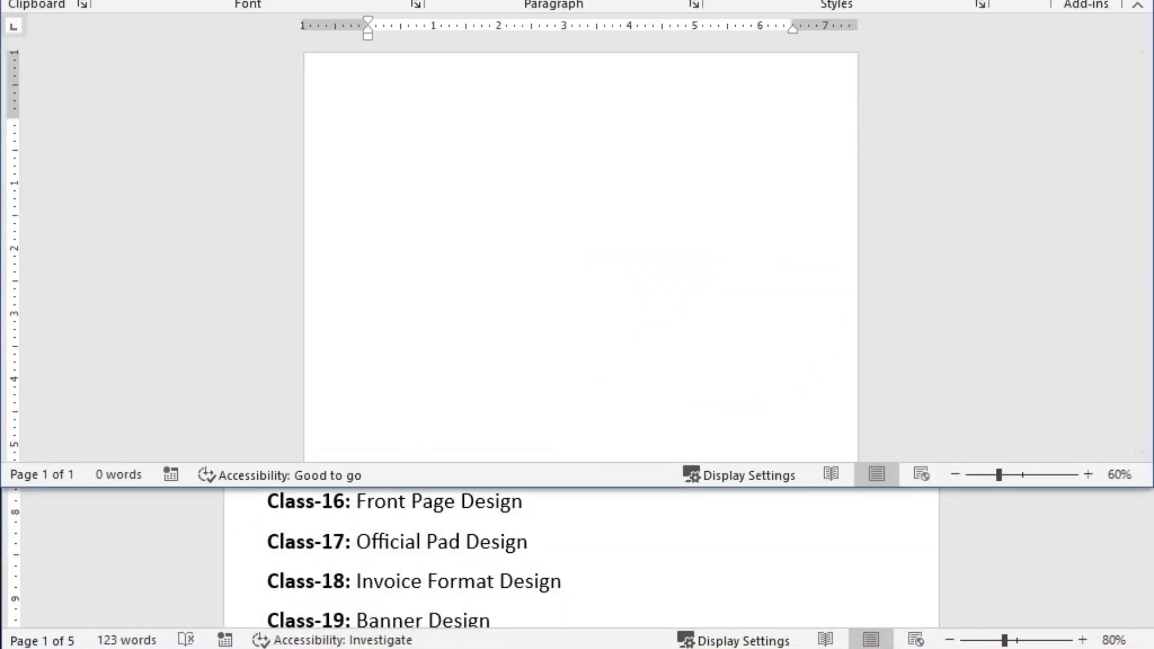
pyautogui.press('super+Up')
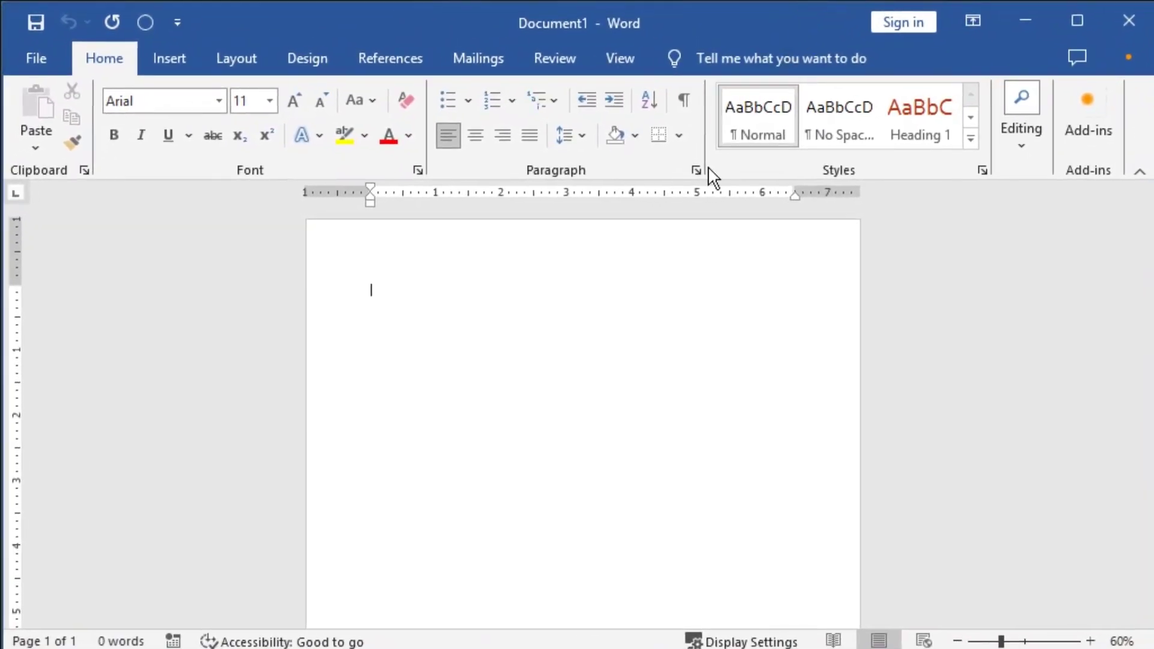
pyautogui.keyDown('ctrl'); pyautogui.scroll(1, 626, 482); pyautogui.keyUp('ctrl')
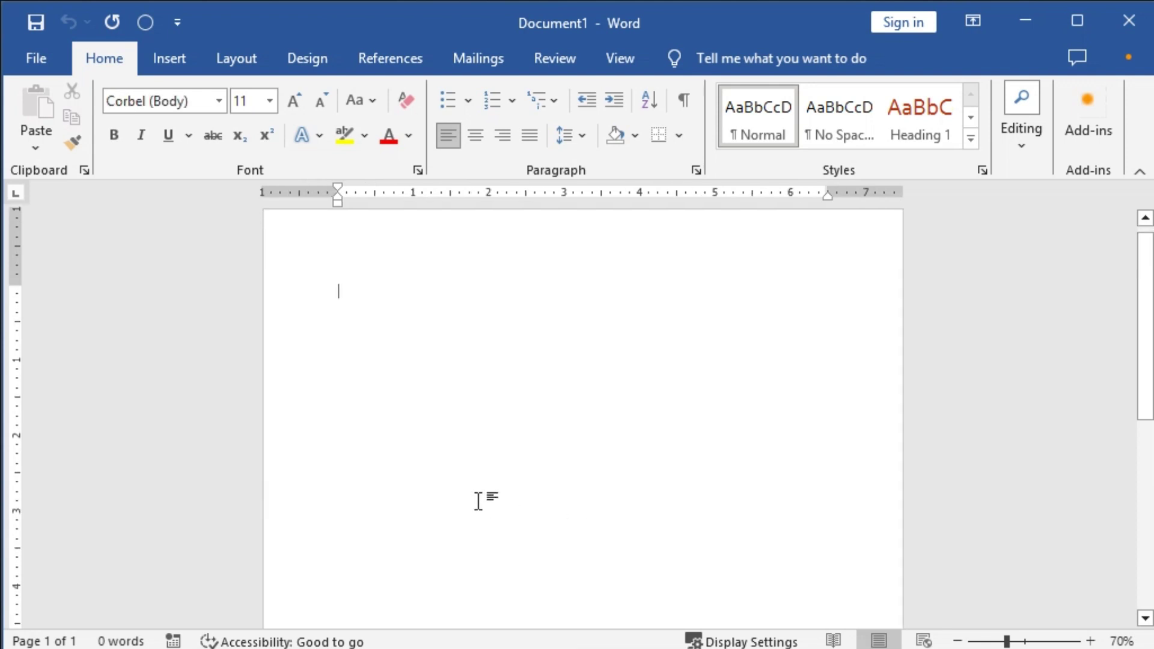
# Set A4 paper with margins top 0.8", bottom 0.5", left 1", right 0.8".
pyautogui.doubleClick(20, 352)
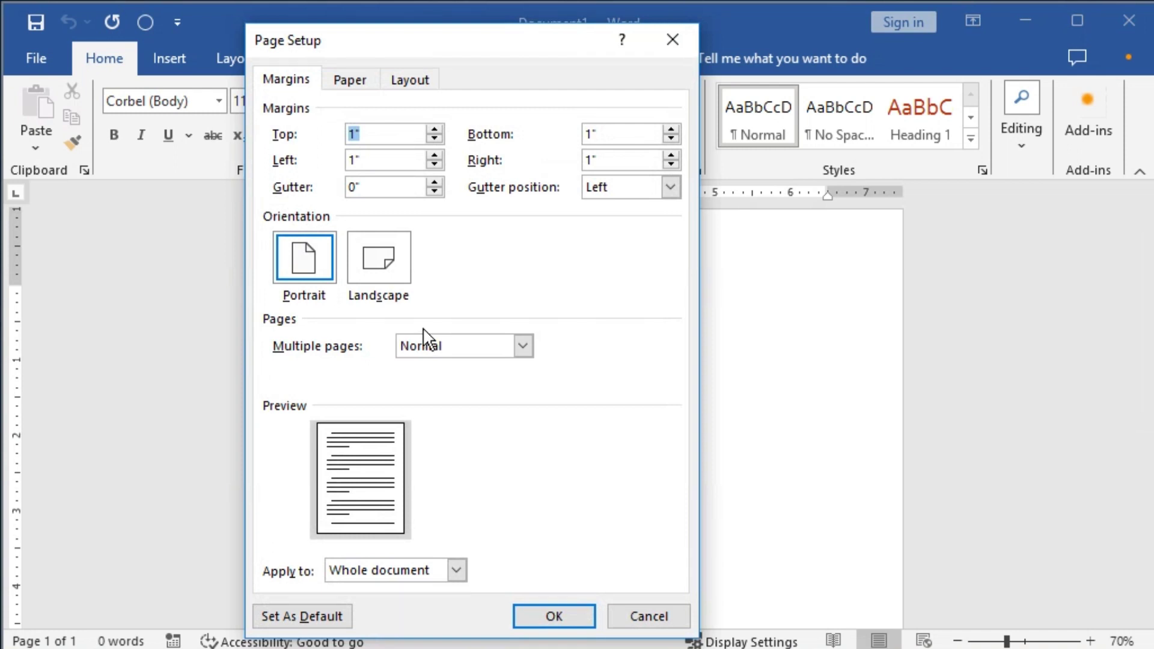
pyautogui.press('Tab')
pyautogui.write('.')
pyautogui.hotkey('shift', 'Tab')
pyautogui.write('.')
pyautogui.press('Tab')
pyautogui.press('Tab')
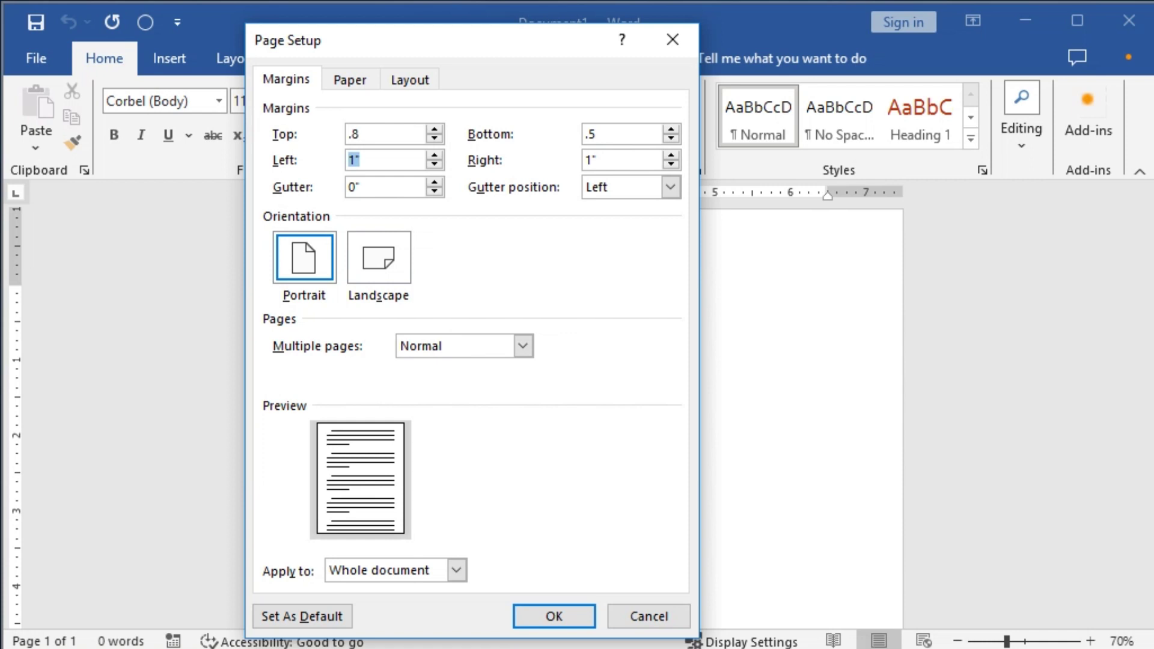
pyautogui.press('Tab')
pyautogui.click(349, 79)
pyautogui.click(339, 134)
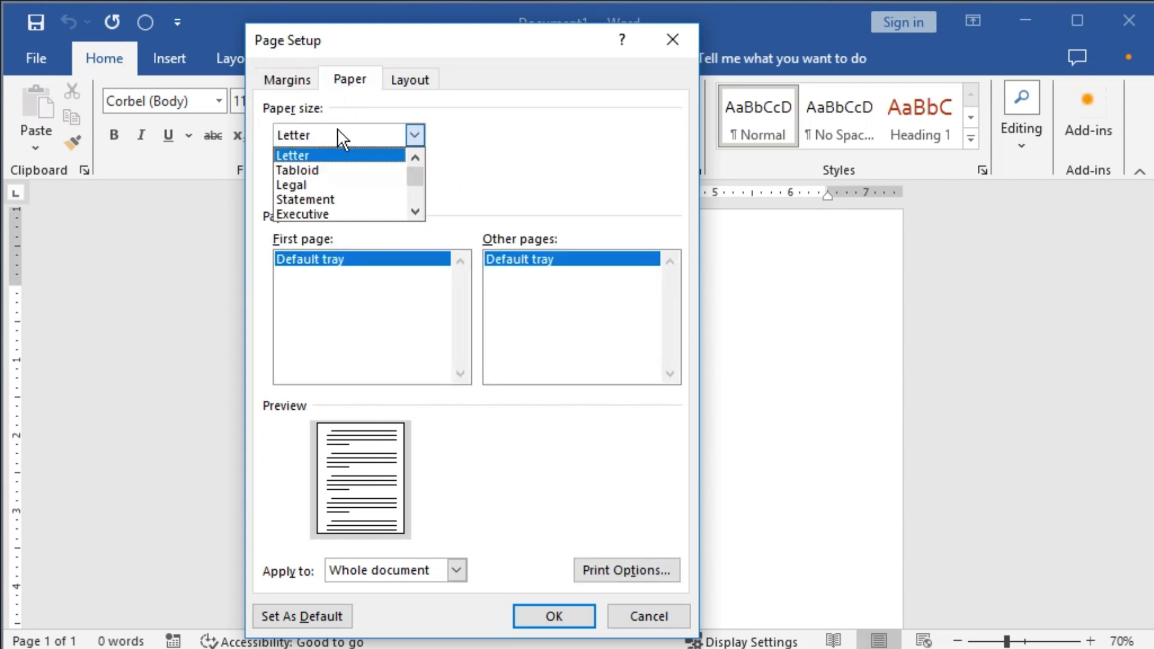
pyautogui.scroll(-1, 343, 182)
pyautogui.click(316, 211)
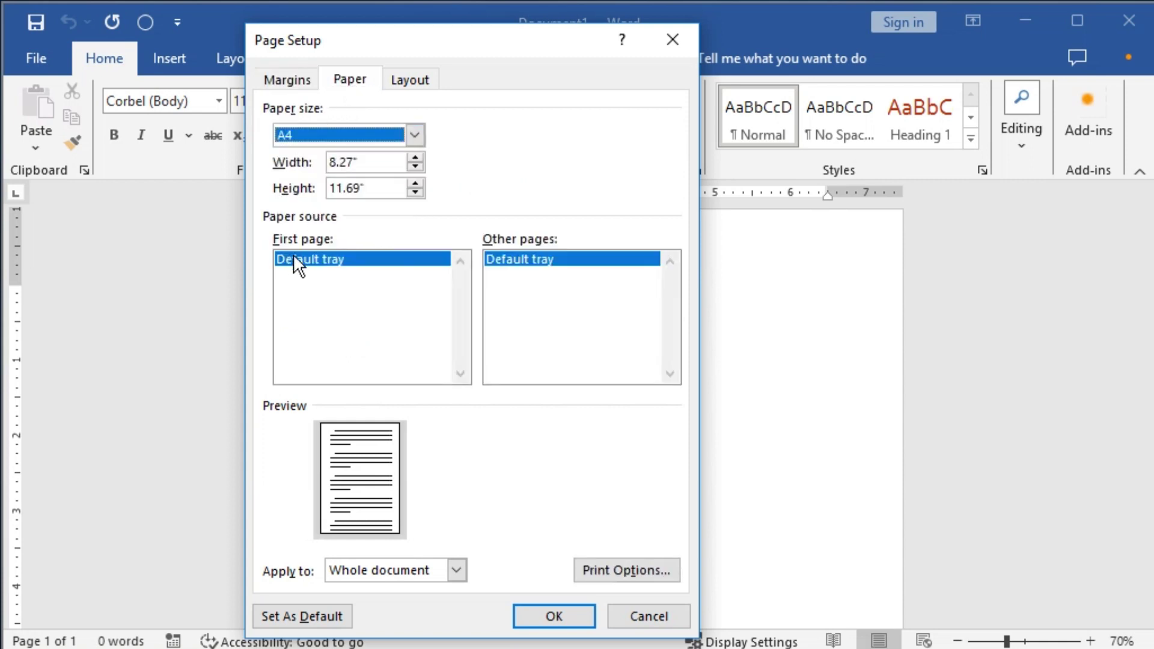
pyautogui.click(304, 83)
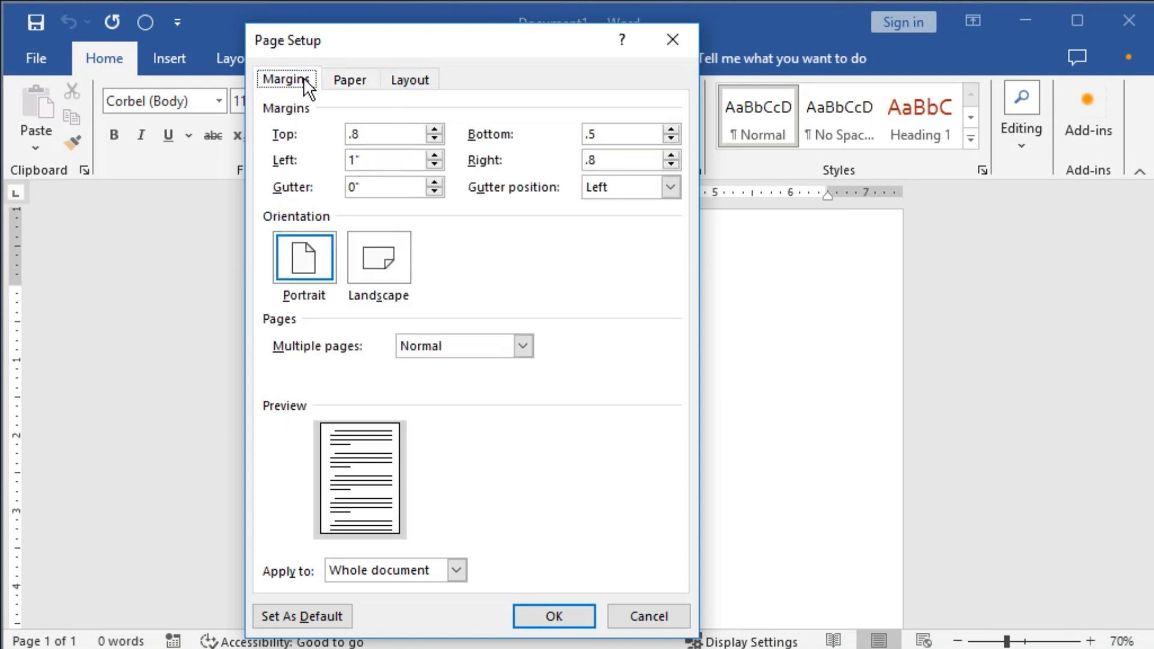
pyautogui.click(535, 617)
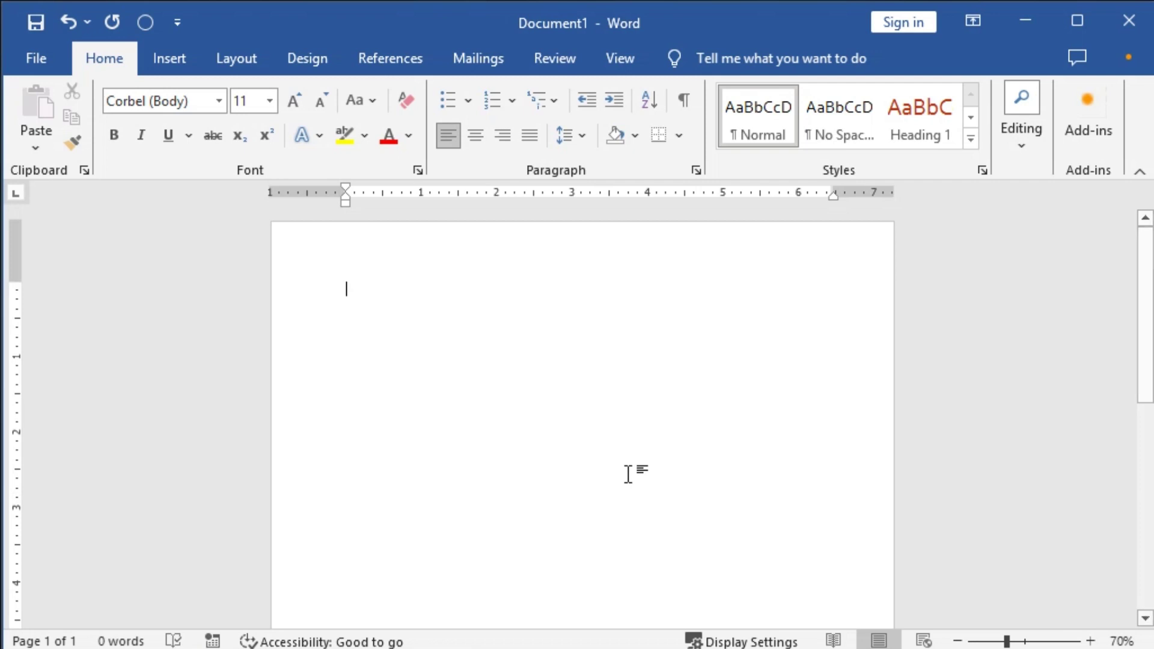
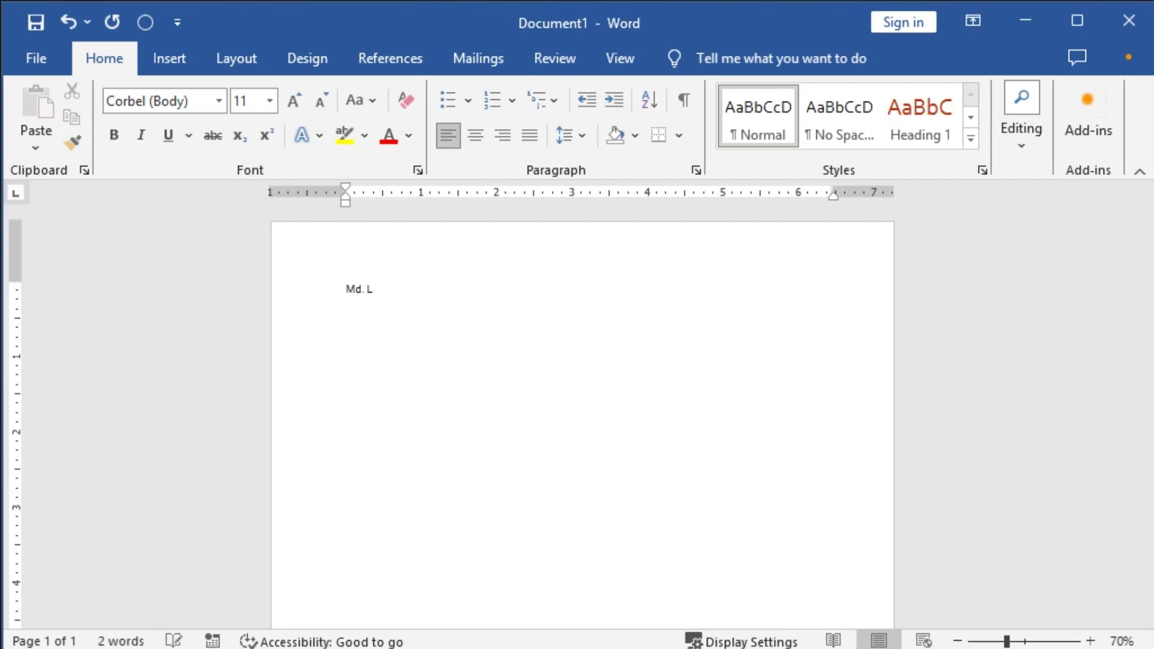
# Type the sender's name and street address as the first two lines.
pyautogui.keyDown('ctrl'); pyautogui.scroll(6, 628, 474); pyautogui.keyUp('ctrl')
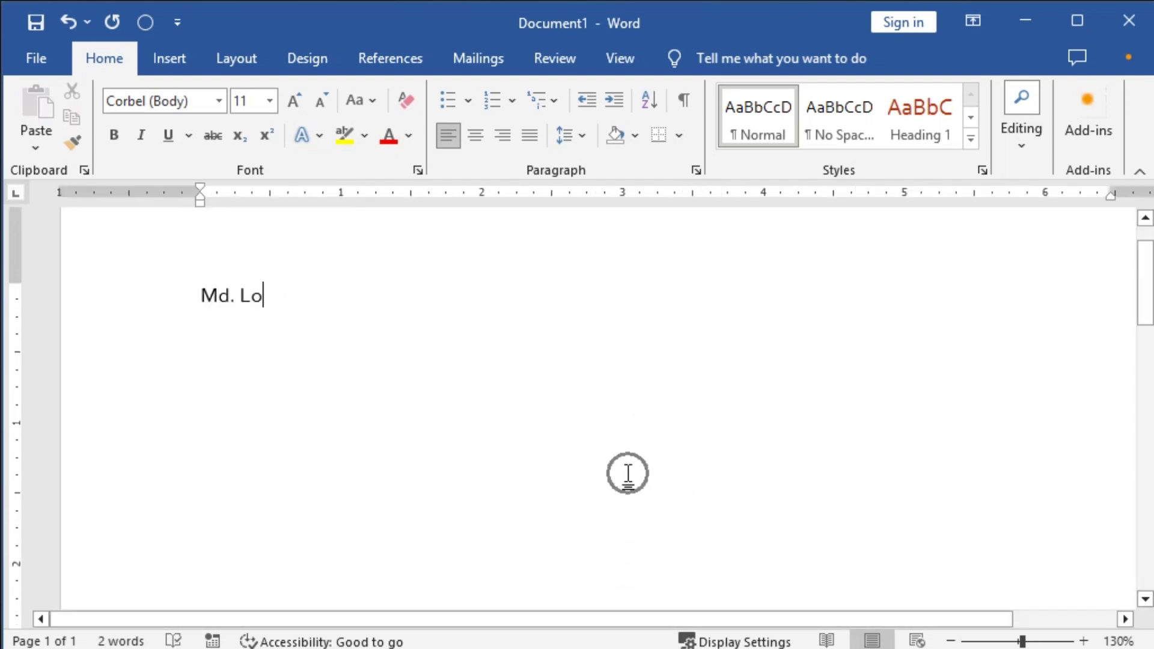
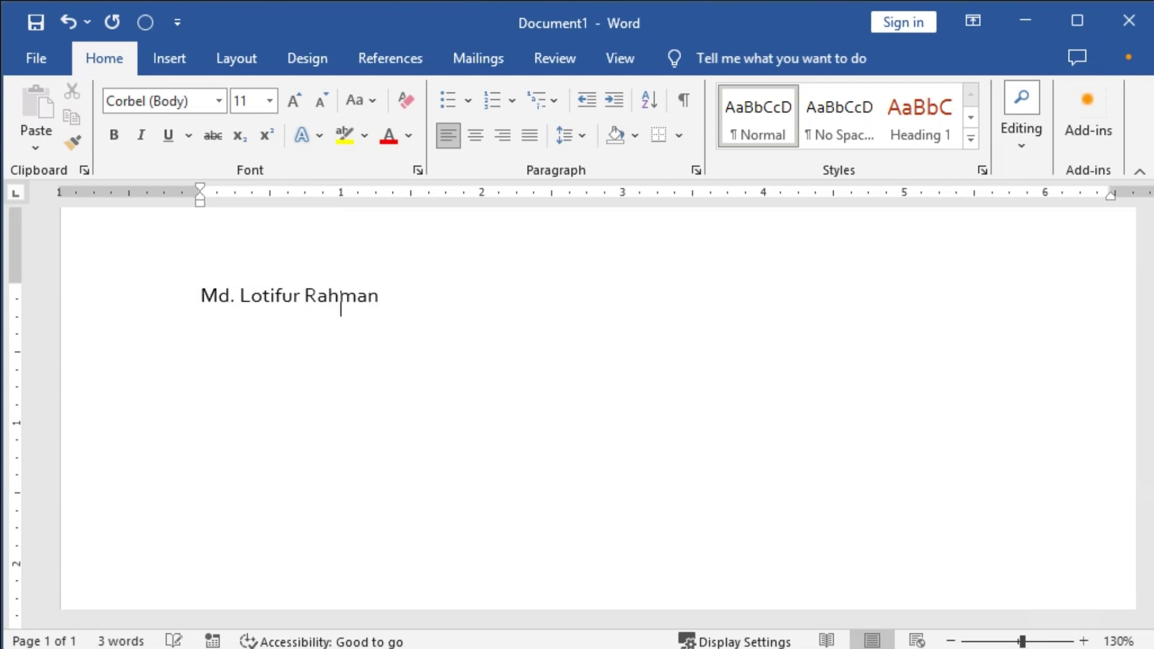
pyautogui.press('Return')
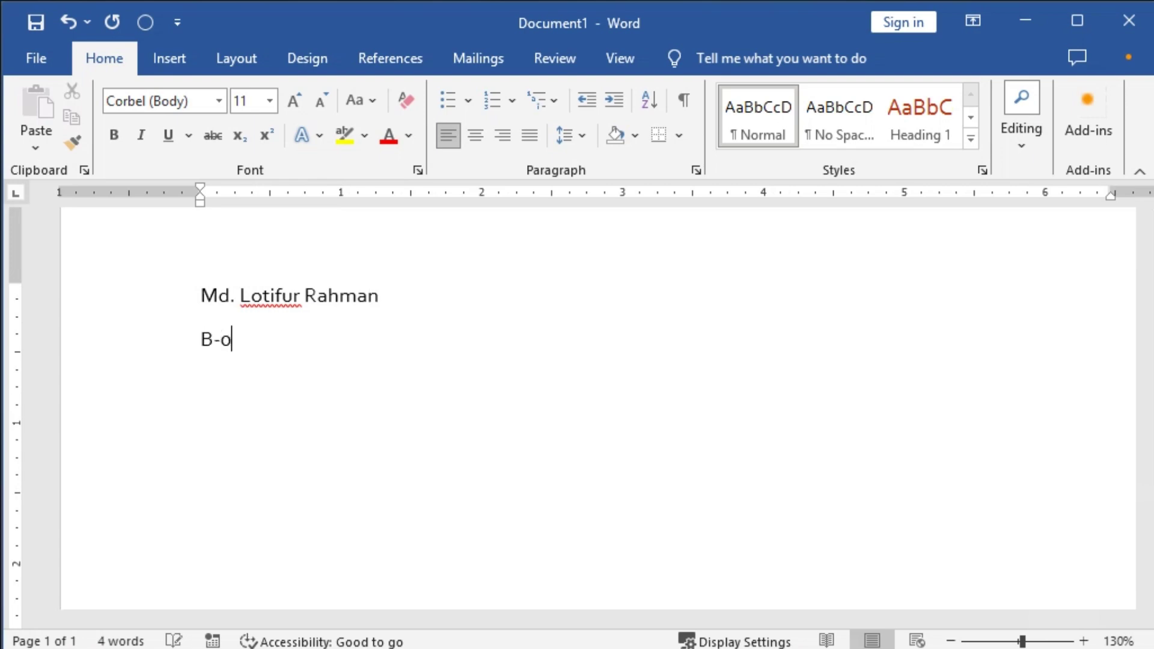
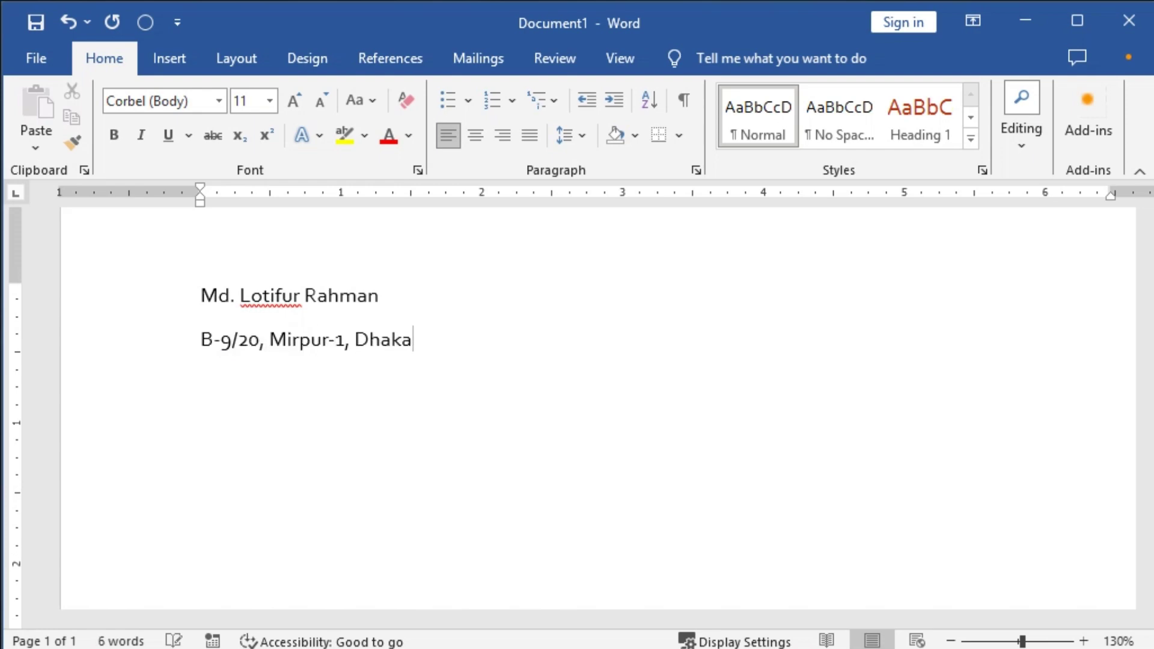
pyautogui.press('Return')
# Add the sender's Phone and E-mail lines, undoing the automatic e-mail hyperlink.
pyautogui.write('Phone: ')
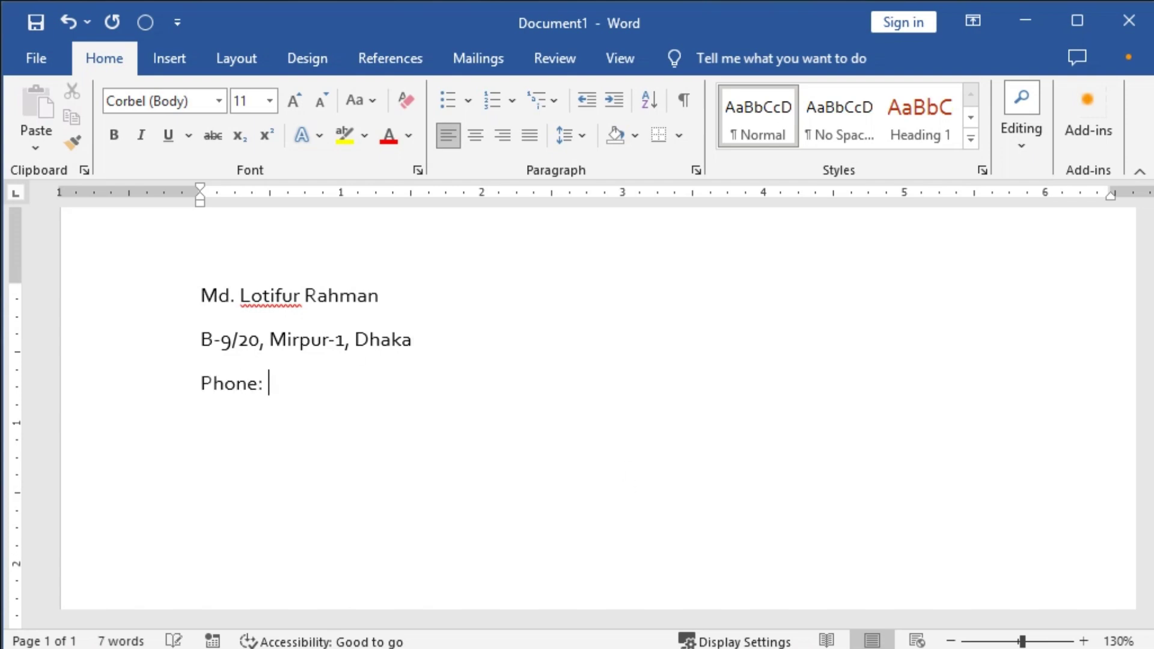
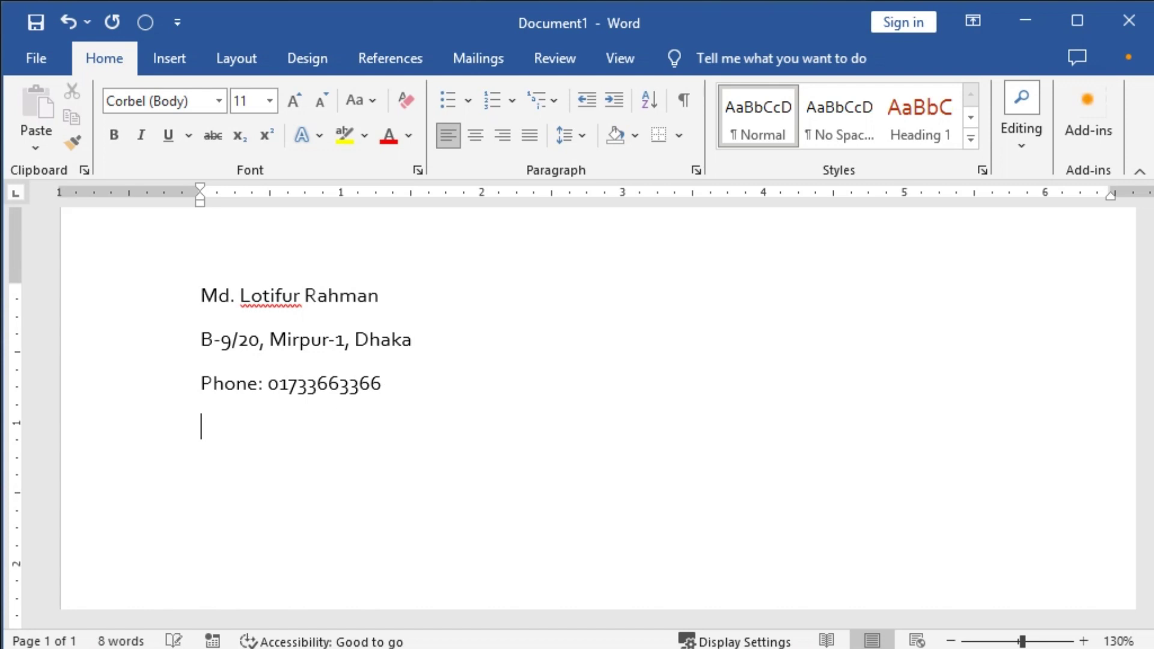
pyautogui.write('-mail')
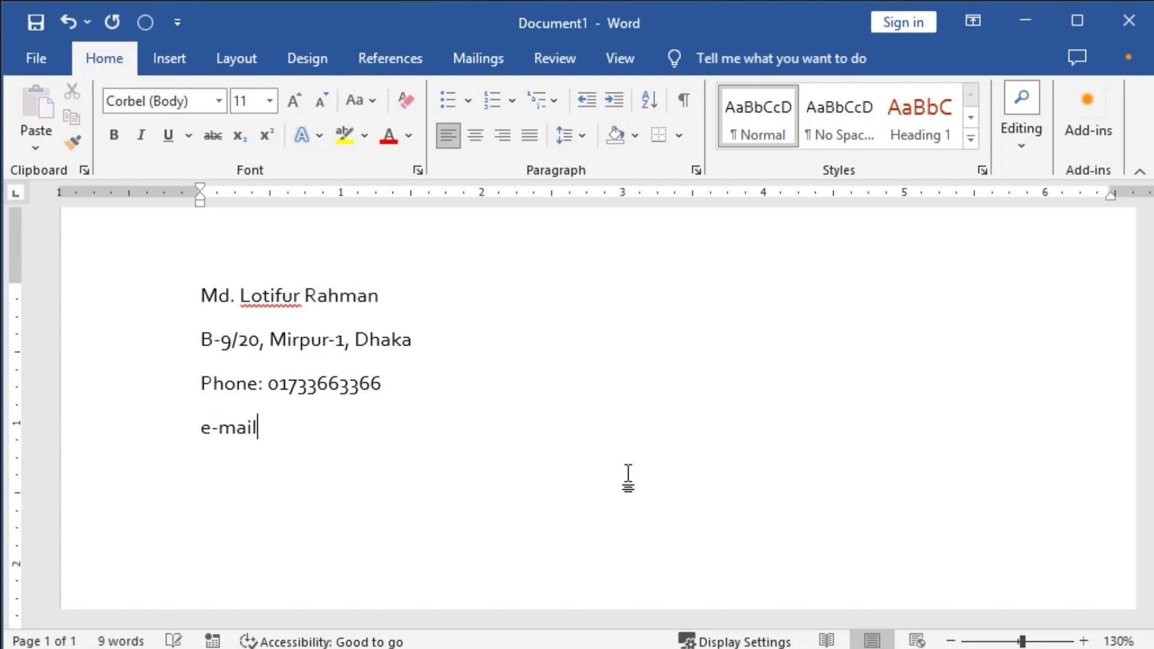
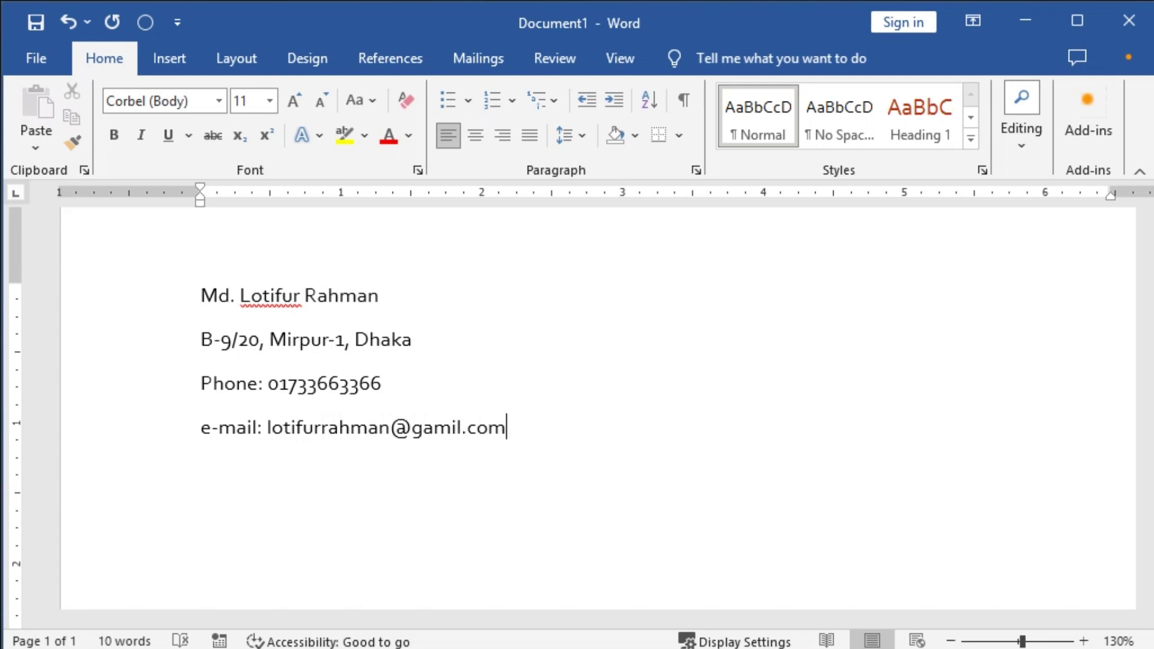
pyautogui.press('Return')
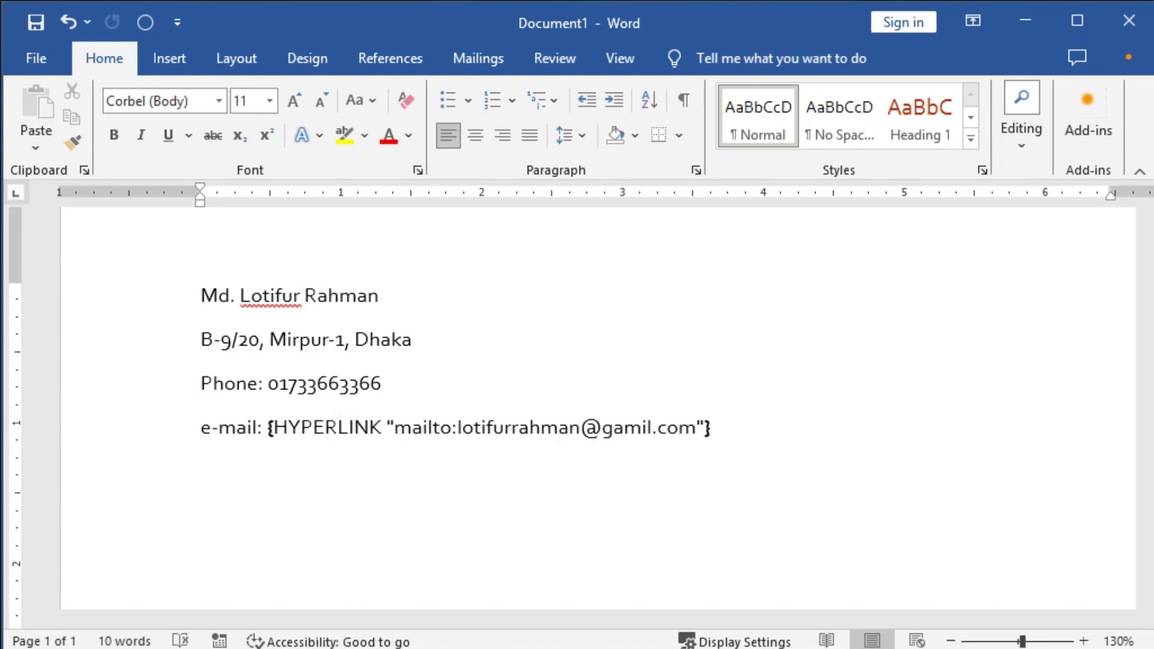
pyautogui.hotkey('ctrl', 'z')
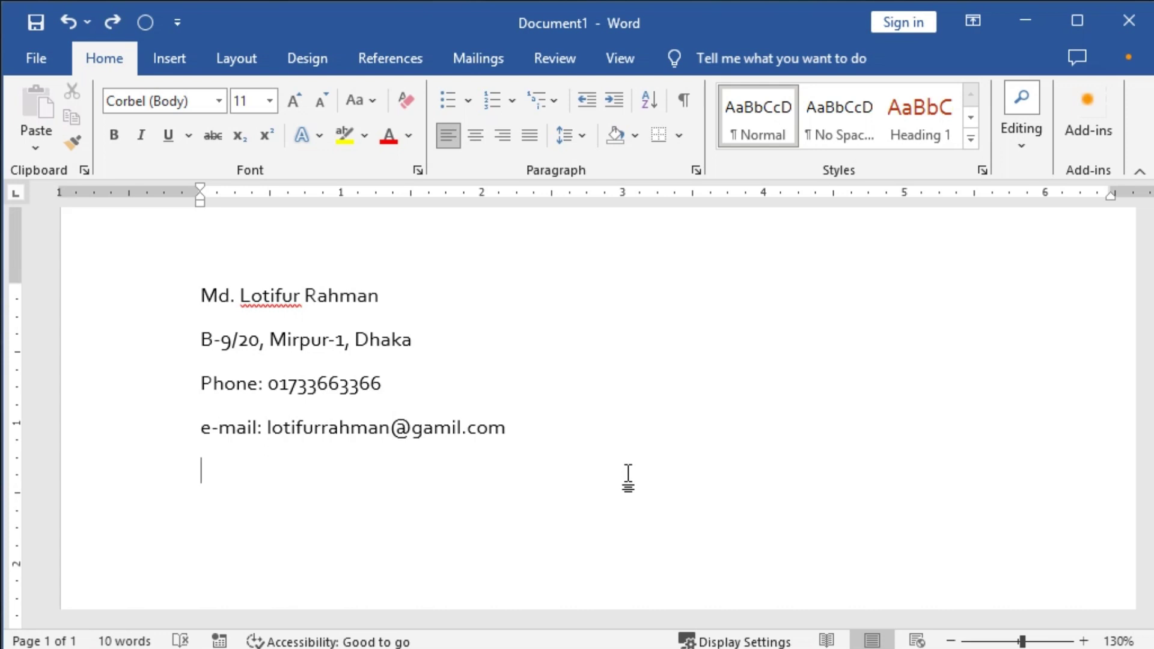
# Add the line 'Date: November 03, 2023'.
pyautogui.write('Date:')
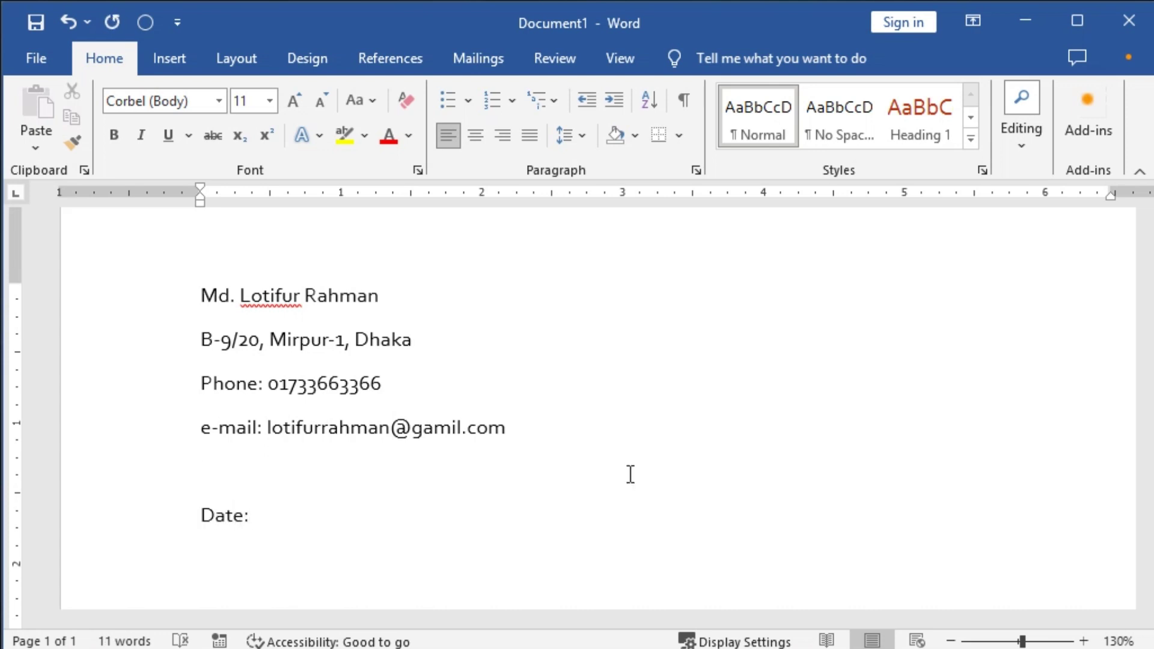
pyautogui.write(' Novemb')
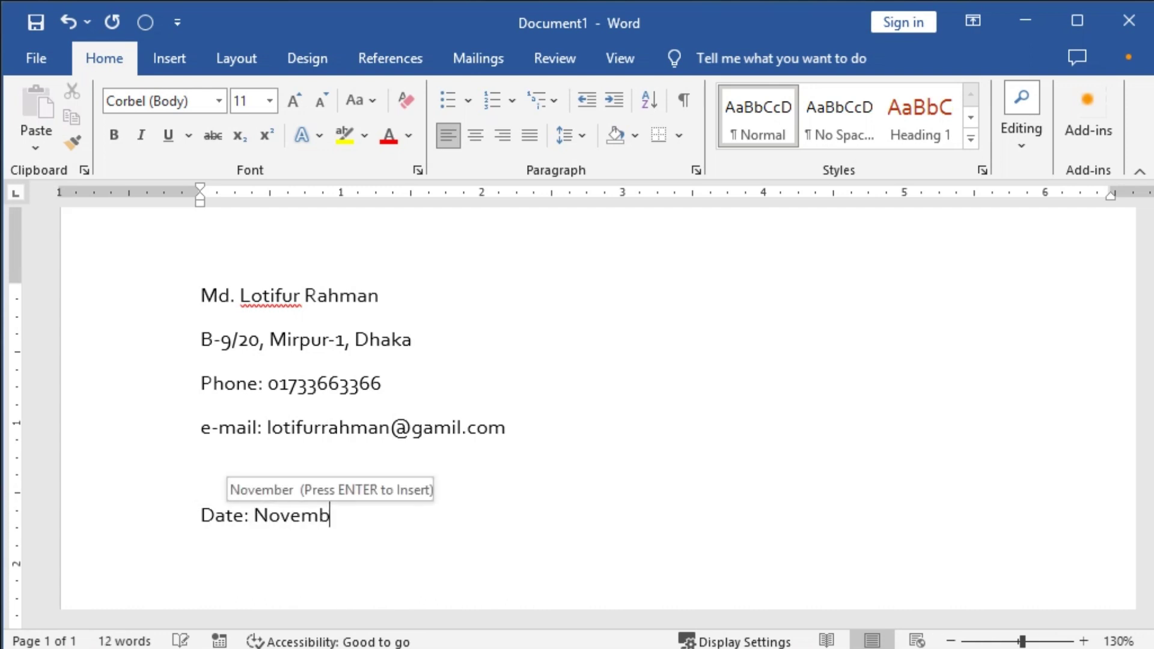
pyautogui.press('Return')
pyautogui.write('2')
pyautogui.press('BackSpace')
pyautogui.write('3')
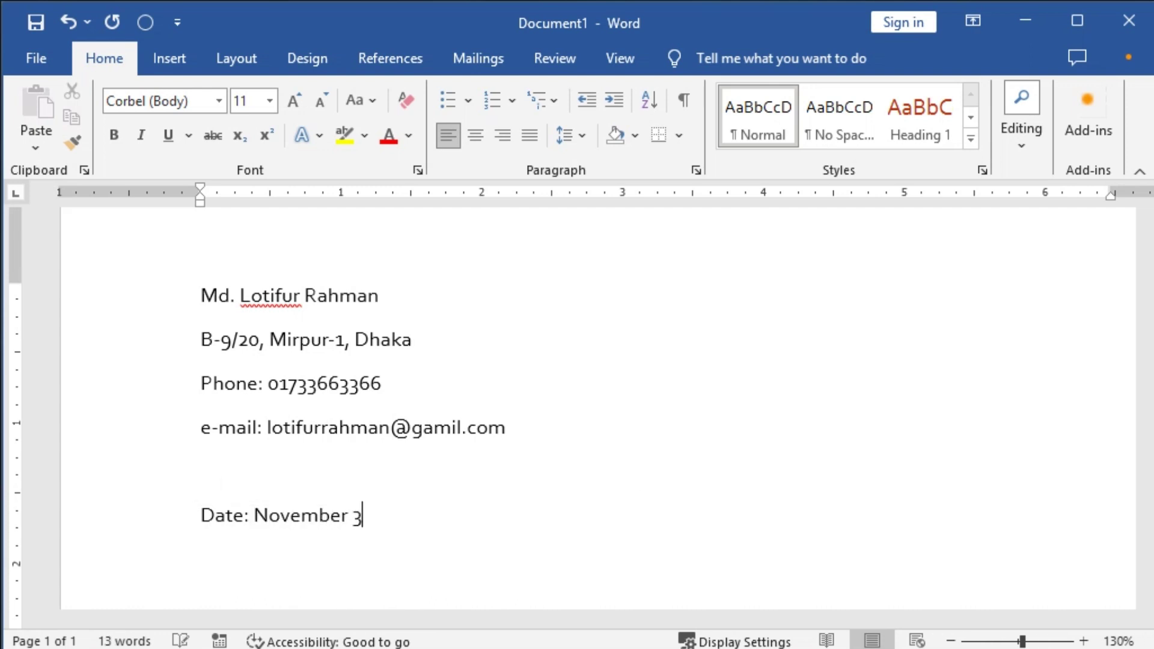
pyautogui.press('BackSpace')
pyautogui.write('09')
pyautogui.press('BackSpace')
pyautogui.write('3, 2023')
pyautogui.press('Return')
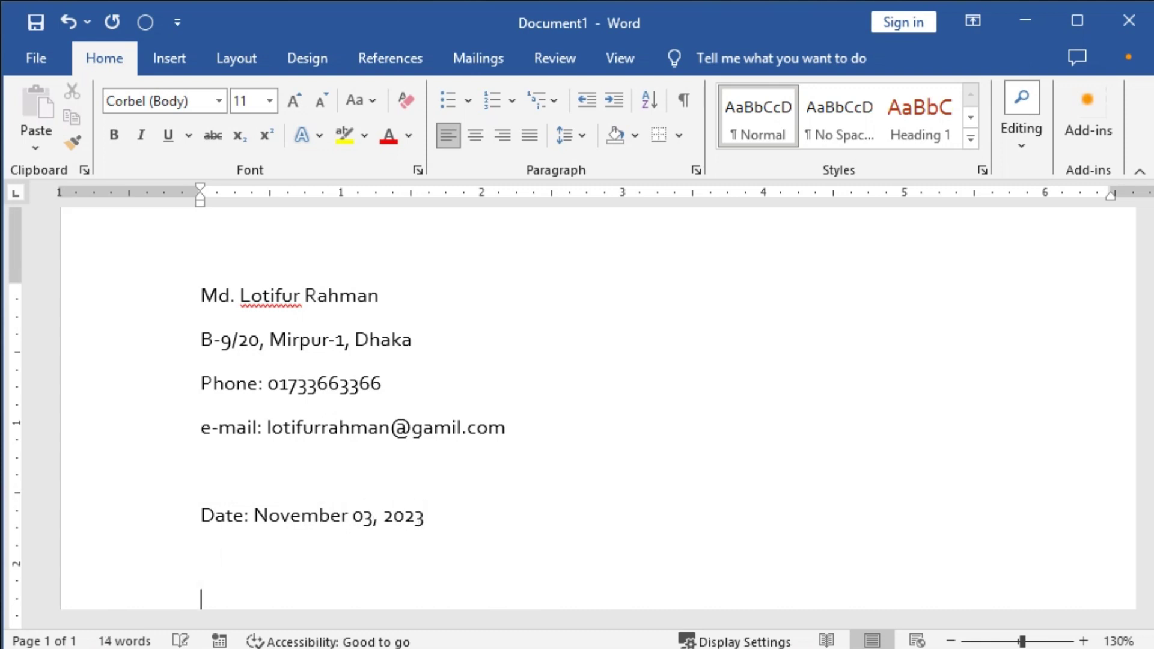
# Type HR Manager, Human Resource Department, ePathsala and the office address, correcting 'Mipur' to 'Mirpur'.
pyautogui.write('HR Ma')
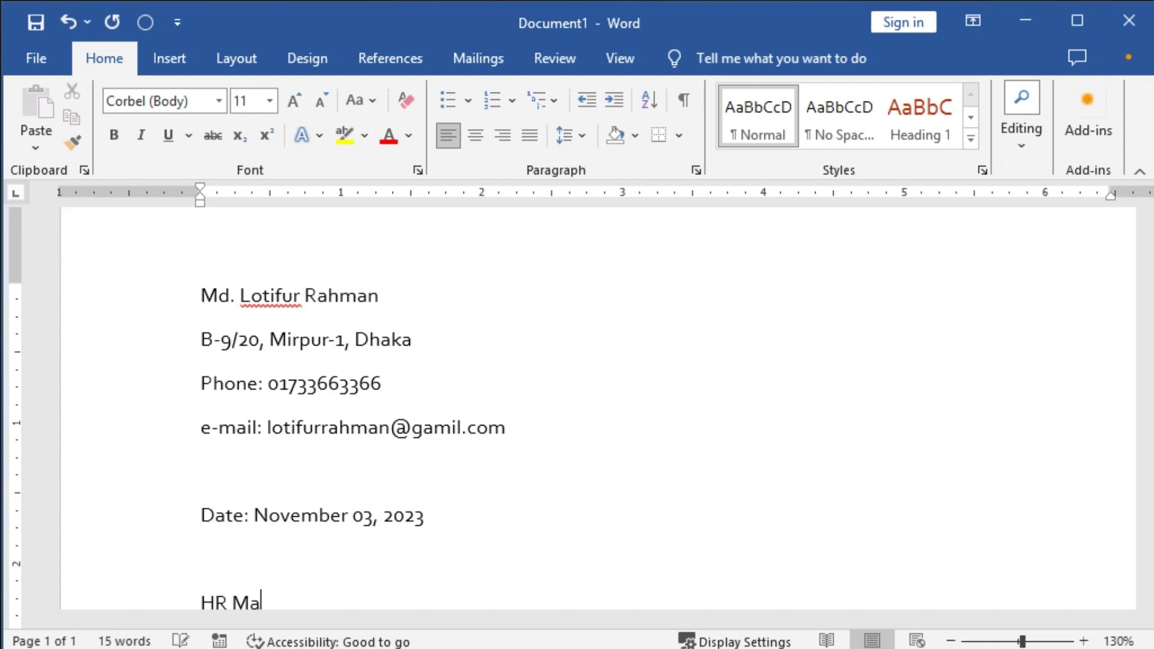
pyautogui.write('nager')
pyautogui.scroll(-5, 563, 459)
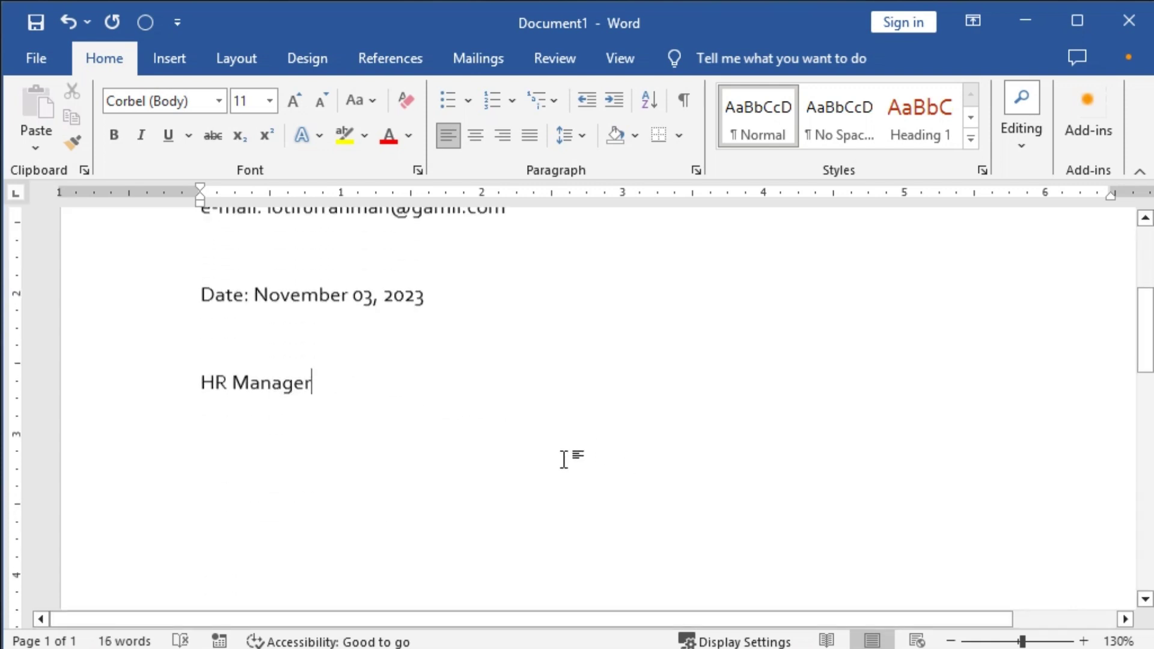
pyautogui.press('Return')
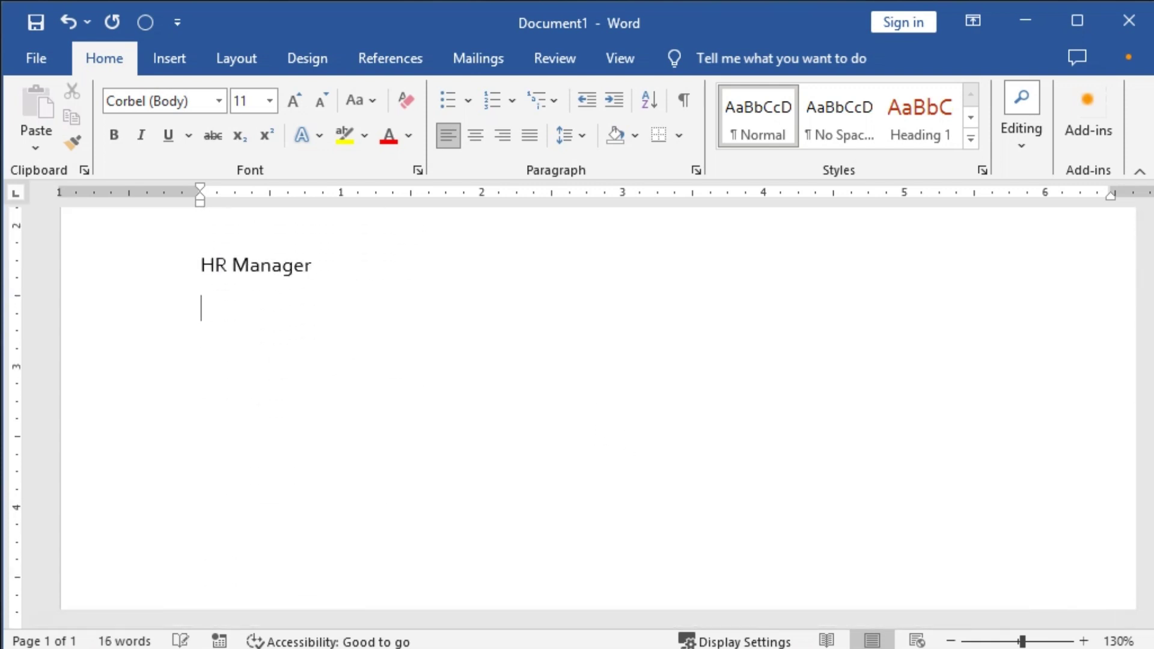
pyautogui.write('Human Re')
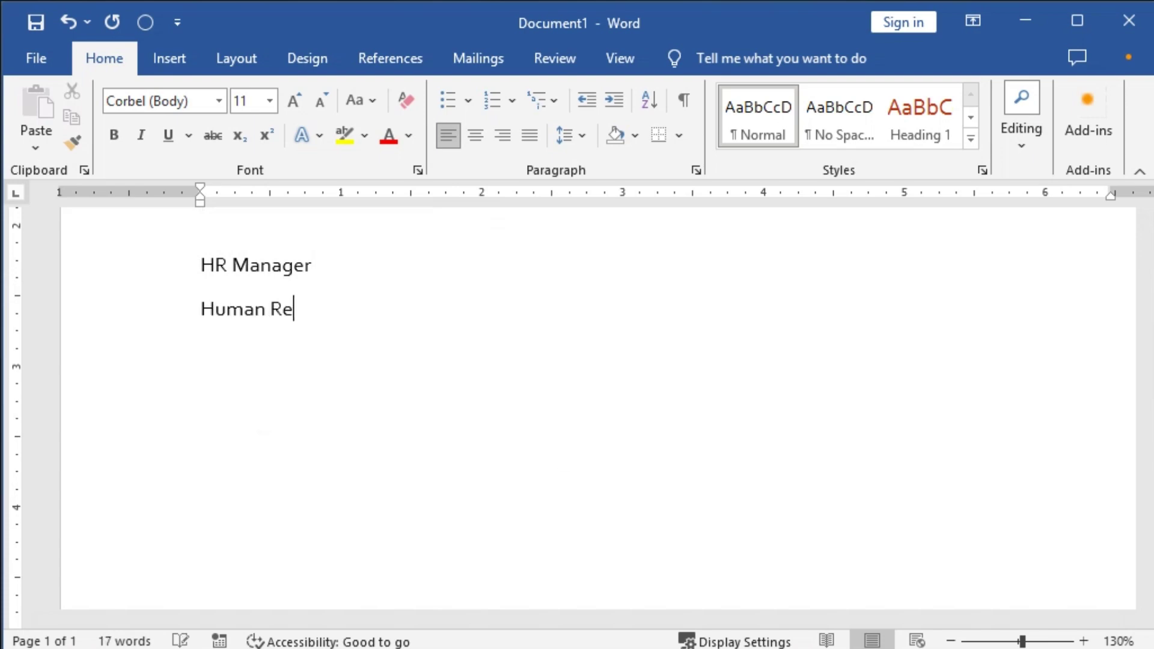
pyautogui.write('source De')
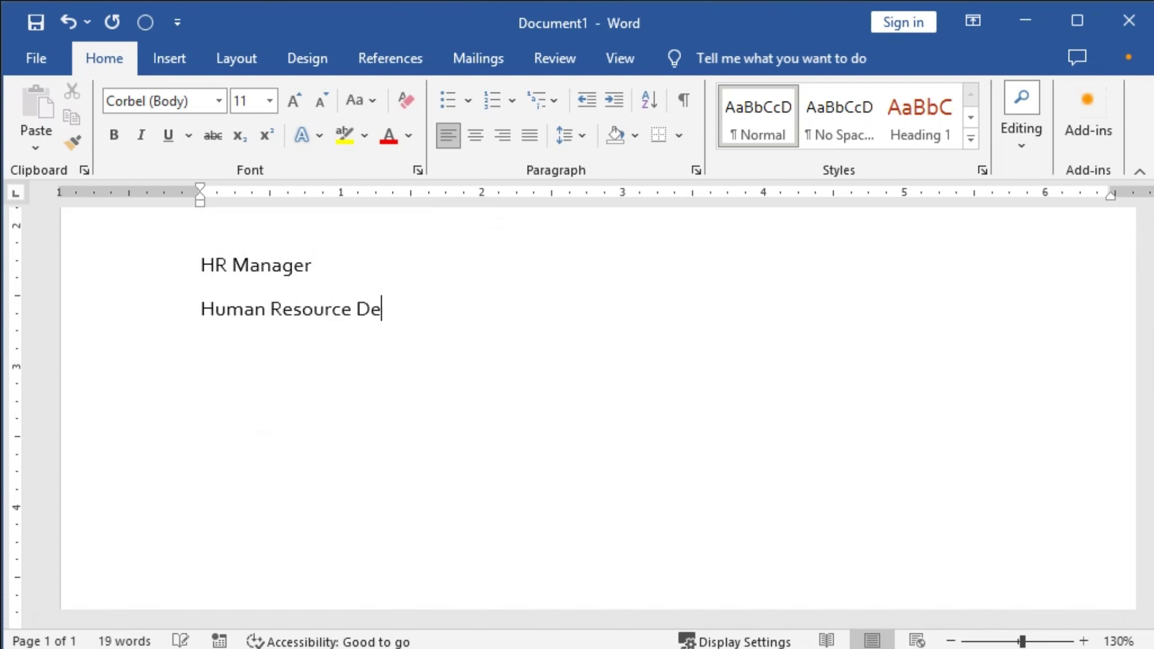
pyautogui.write('partment')
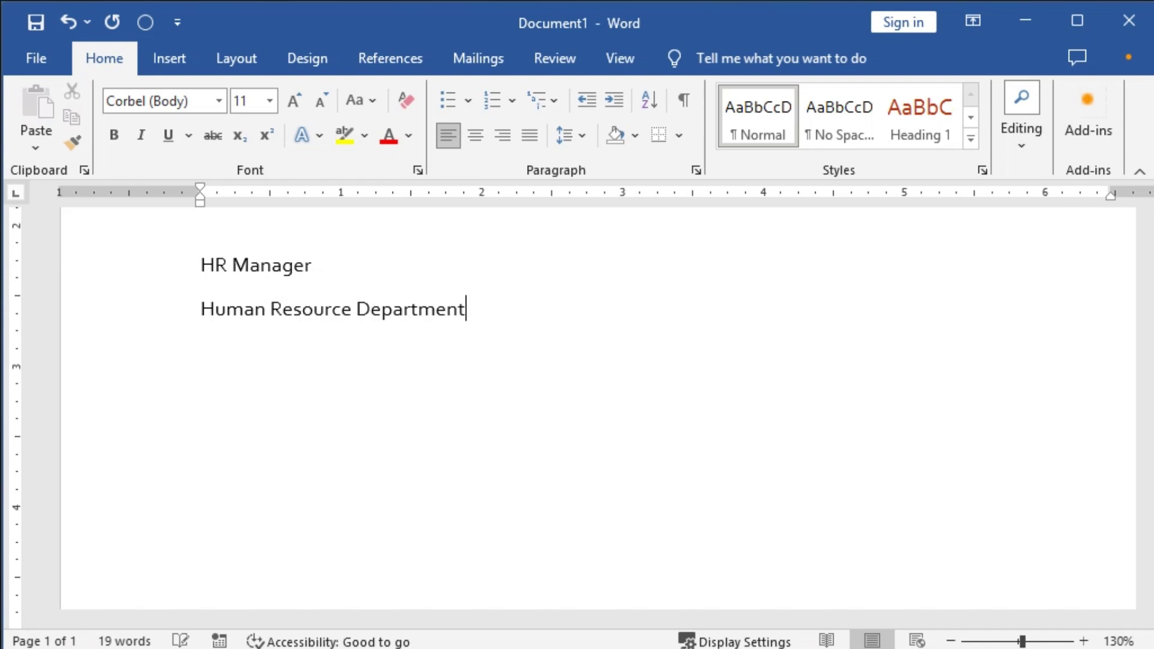
pyautogui.press('Return')
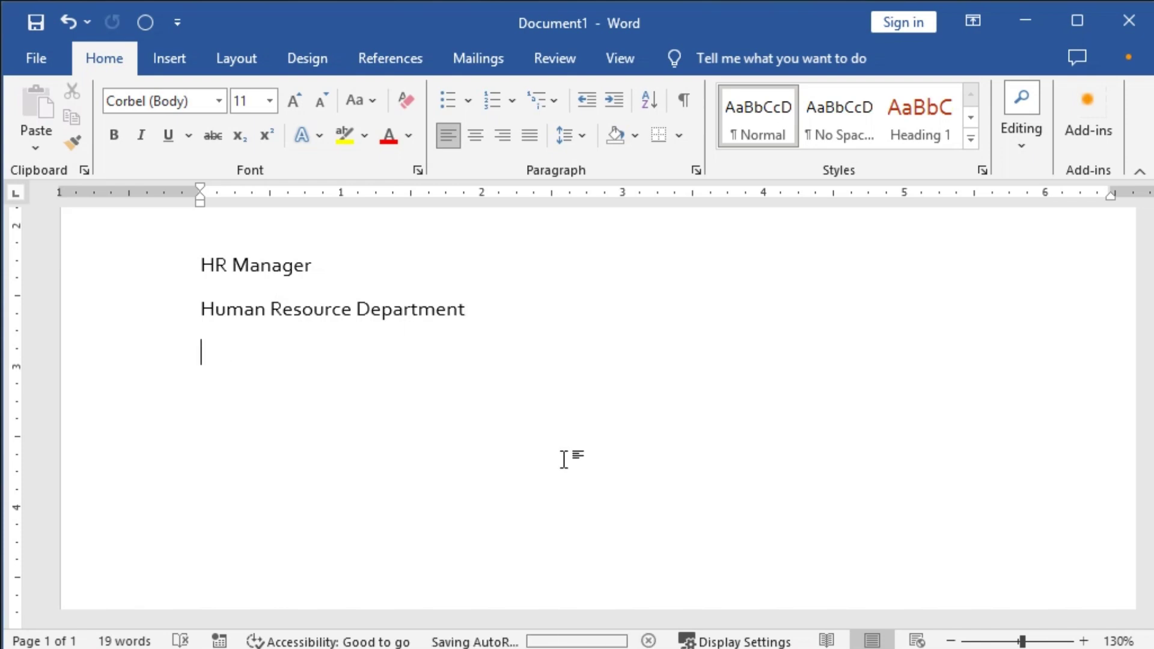
pyautogui.write('eP')
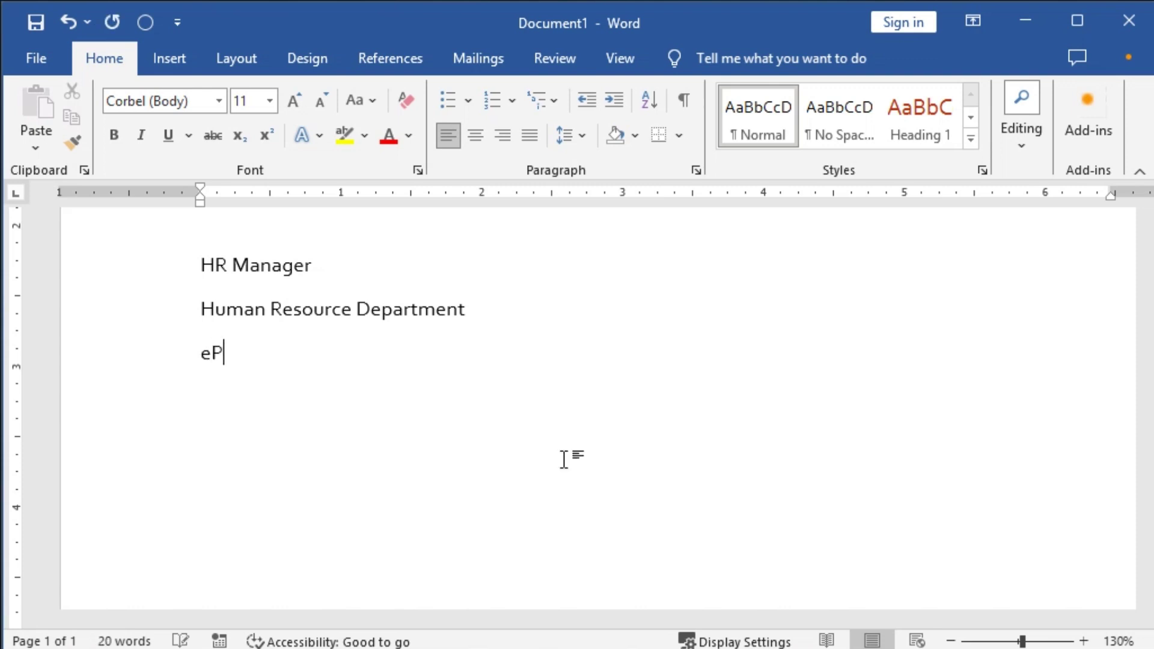
pyautogui.write('athsala')
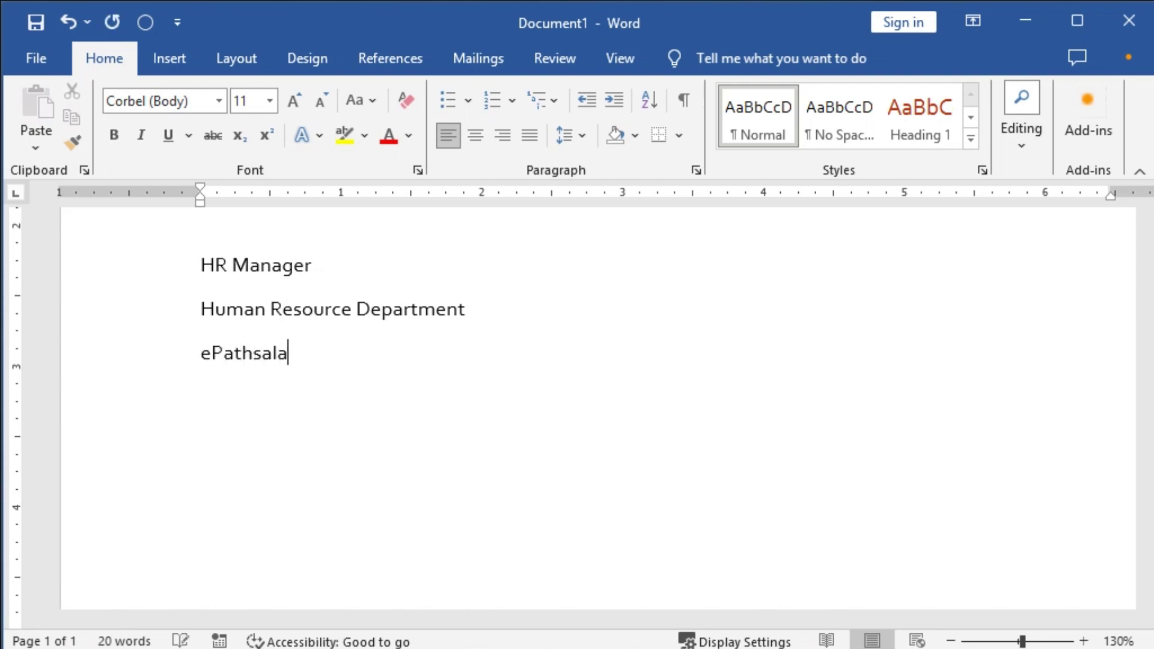
pyautogui.press('Return')
pyautogui.write('Mirpur')
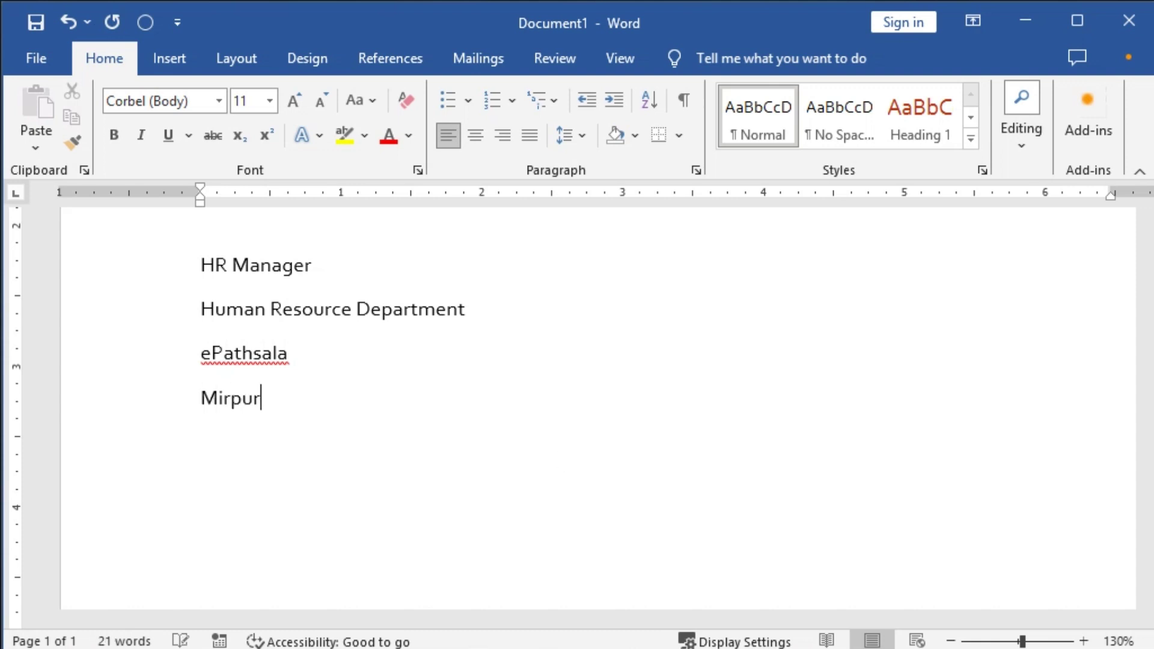
pyautogui.write('-1, Mipur, Dha')
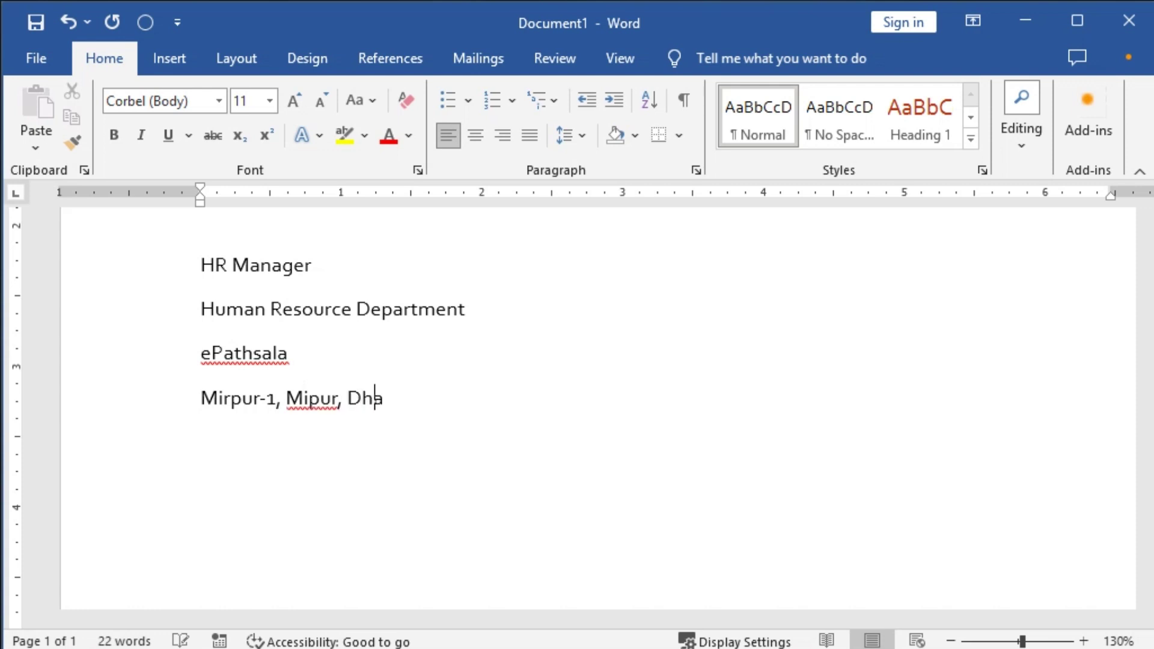
pyautogui.write('ka-1215.')
pyautogui.press('Left')
pyautogui.press('Left')
pyautogui.press('Left')
pyautogui.press('Left')
pyautogui.press('Left')
pyautogui.press('Left')
pyautogui.press('Left')
pyautogui.press('Left')
pyautogui.press('Left')
pyautogui.press('Left')
pyautogui.press('Left')
pyautogui.press('Left')
pyautogui.press('Left')
pyautogui.press('Left')
pyautogui.press('Left')
pyautogui.press('Left')
pyautogui.press('Left')
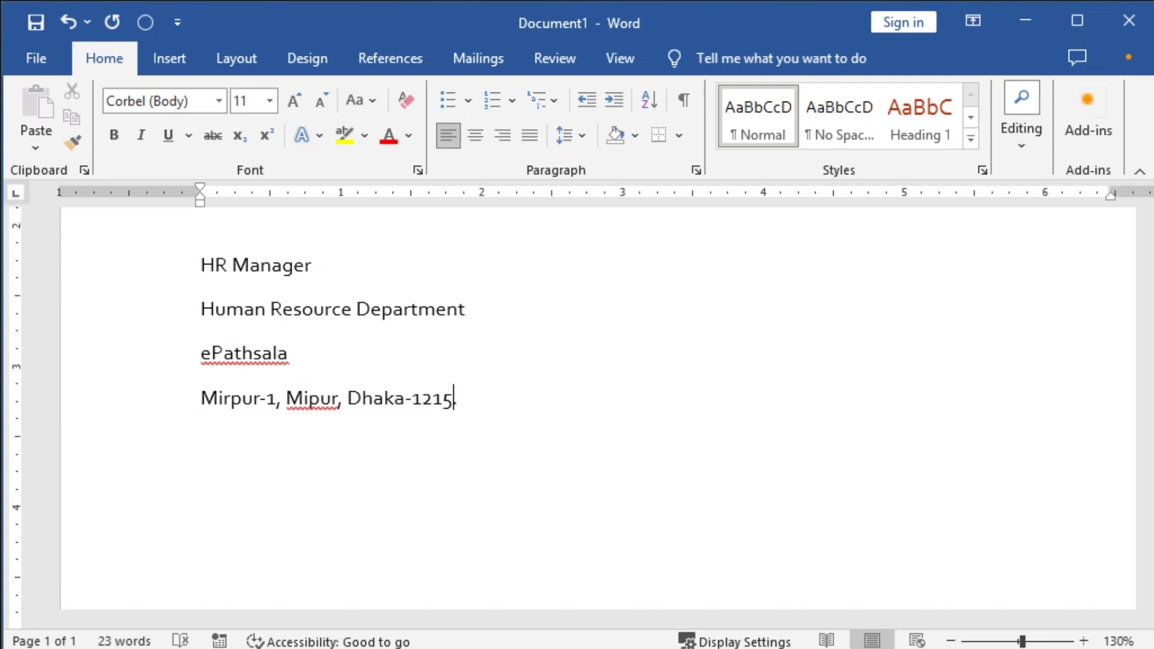
pyautogui.write('r')
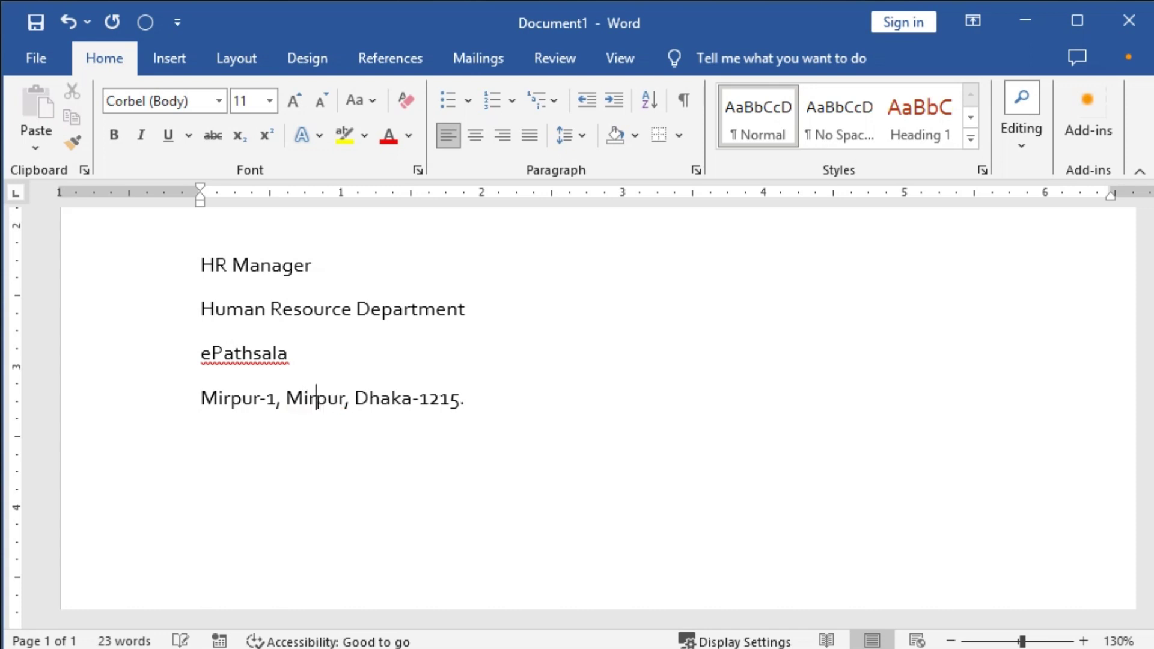
pyautogui.press('End')
pyautogui.scroll(6, 608, 495)
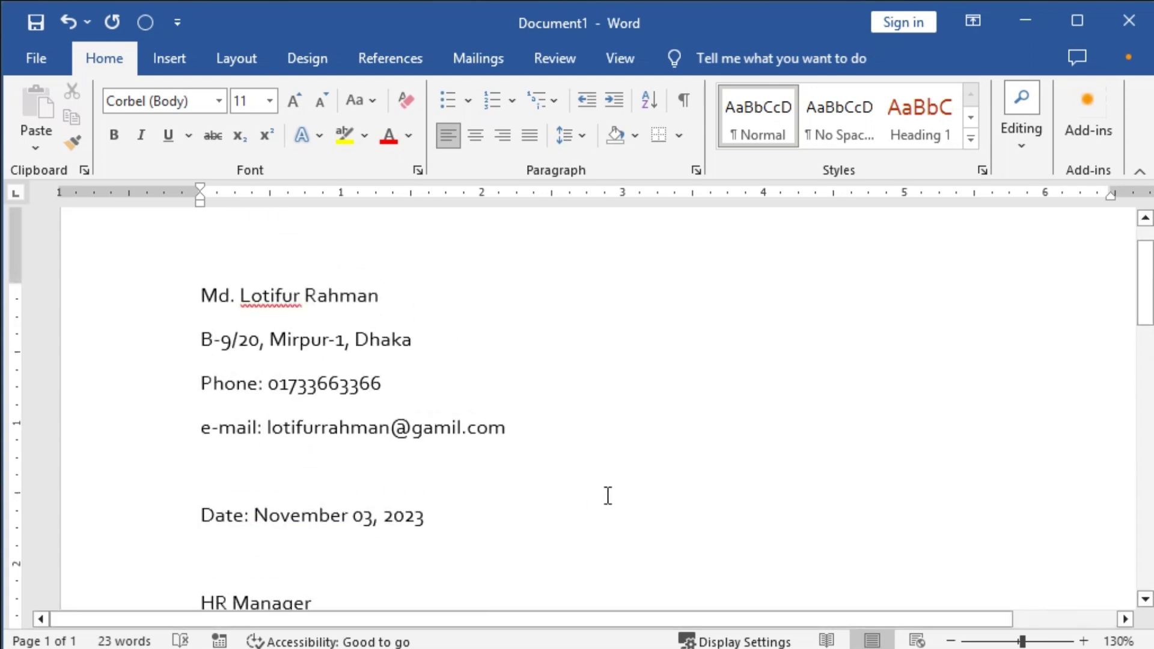
pyautogui.scroll(-3, 610, 496)
# Select the whole letter and set Spacing After to 0 pt with Single line spacing.
pyautogui.hotkey('ctrl', 'a')
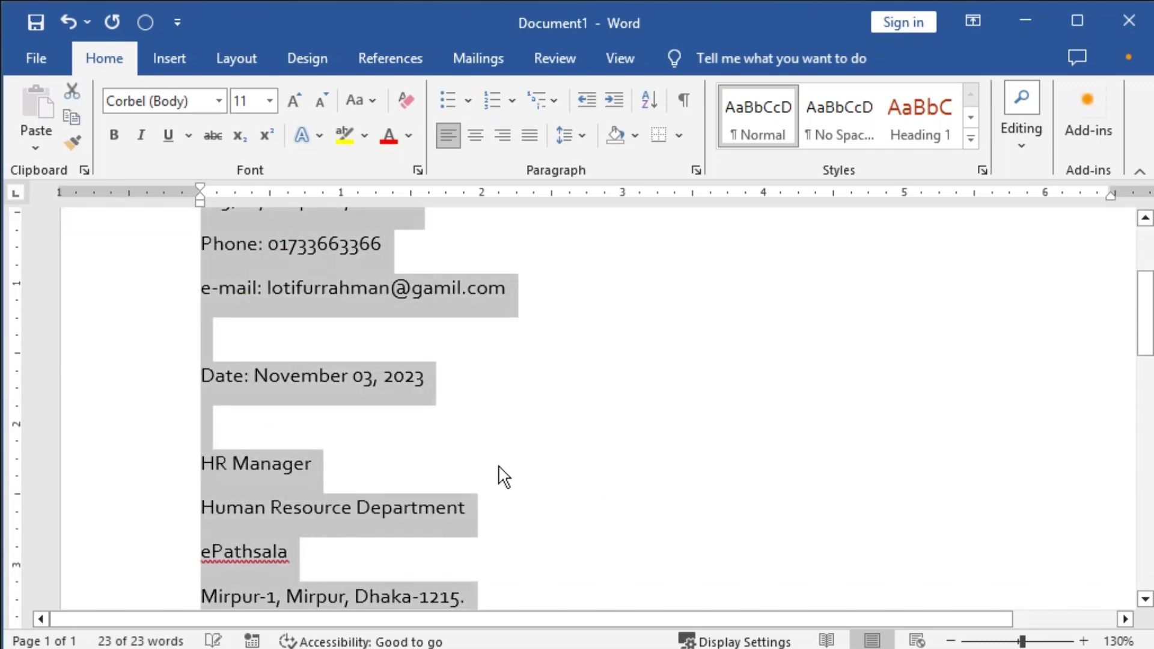
pyautogui.click(698, 169)
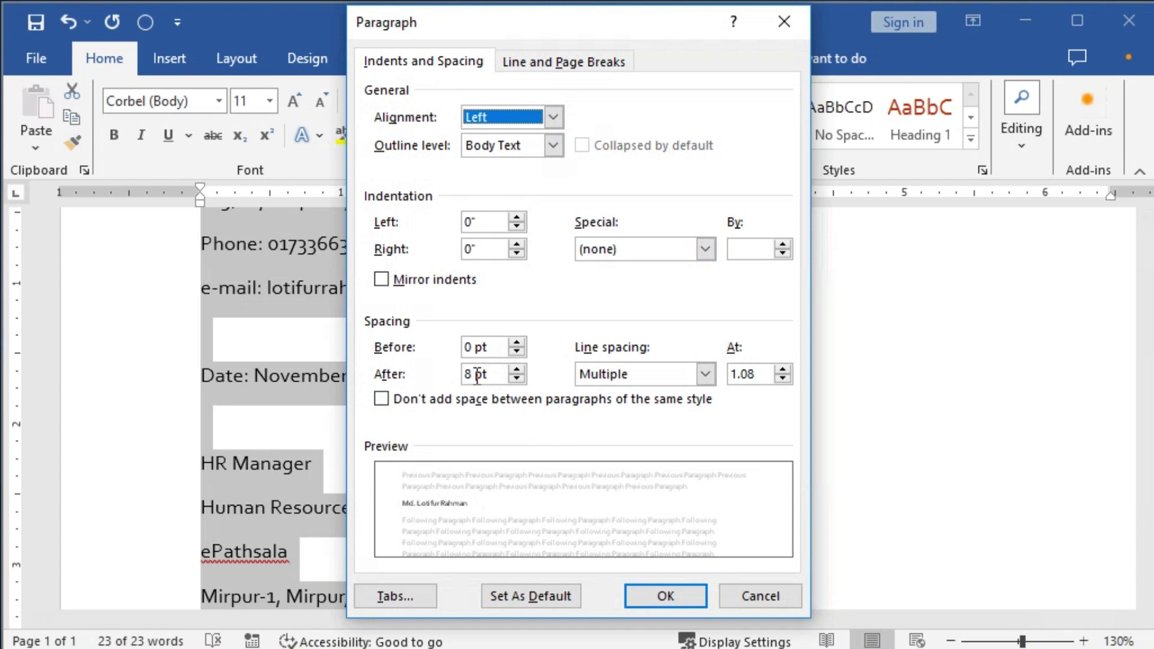
pyautogui.moveTo(476, 375); pyautogui.dragTo(415, 400)
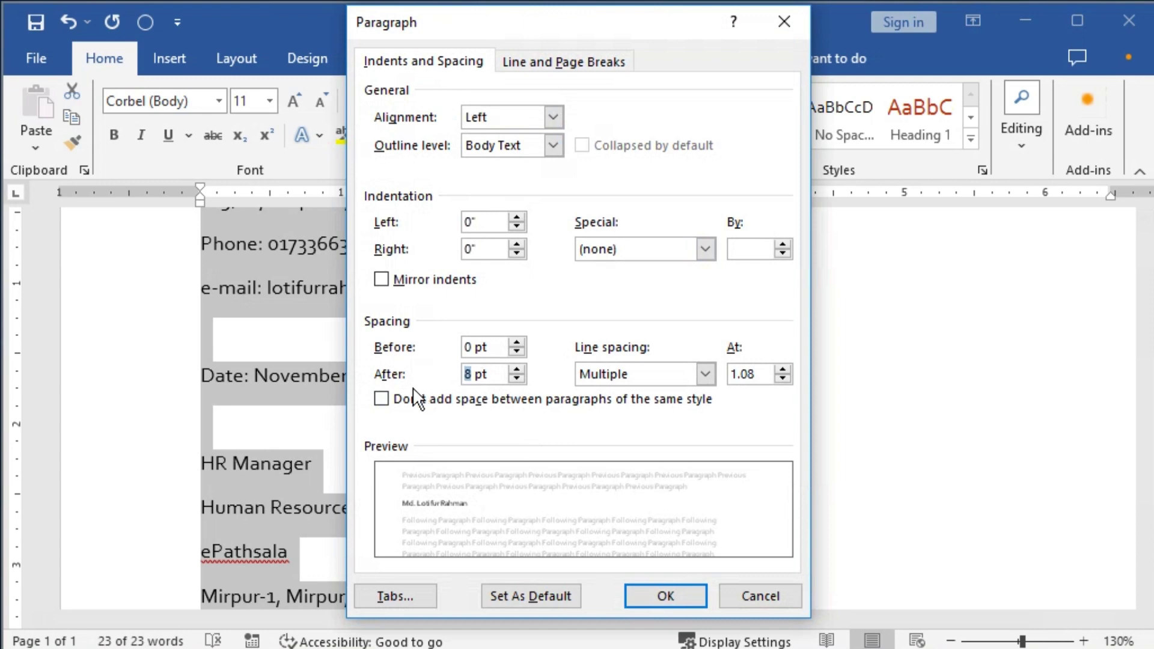
pyautogui.write('0')
pyautogui.press('Tab')
pyautogui.hotkey('alt', 'Down')
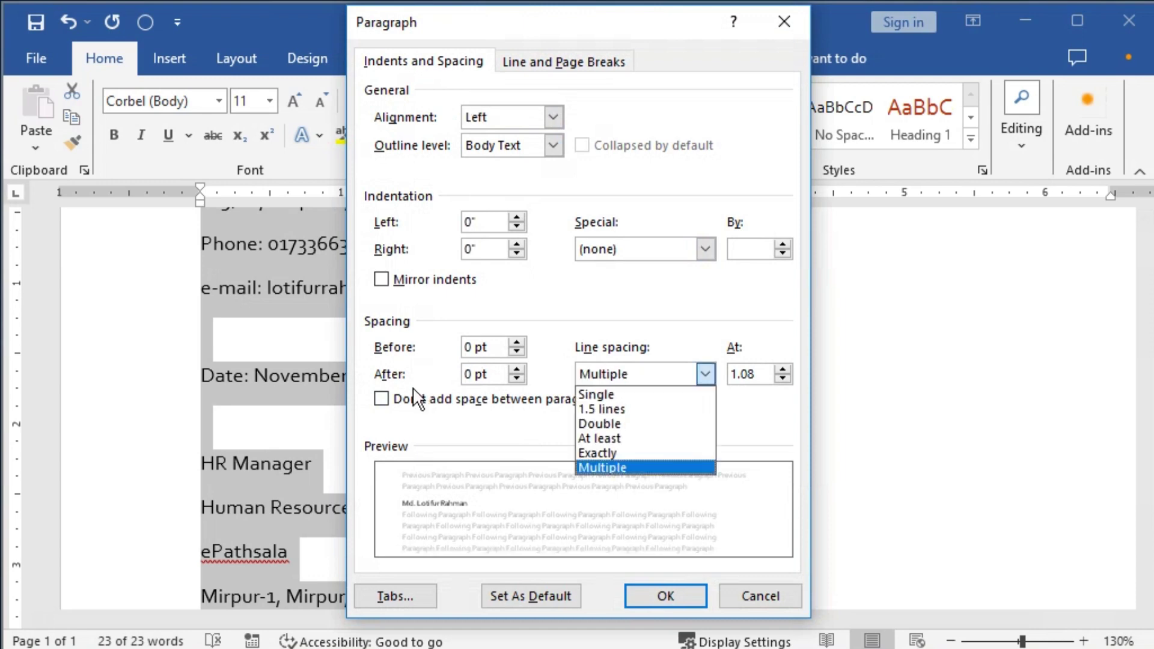
pyautogui.press('Up')
pyautogui.press('Up')
pyautogui.press('Up')
pyautogui.press('Up')
pyautogui.press('Up')
pyautogui.press('Return')
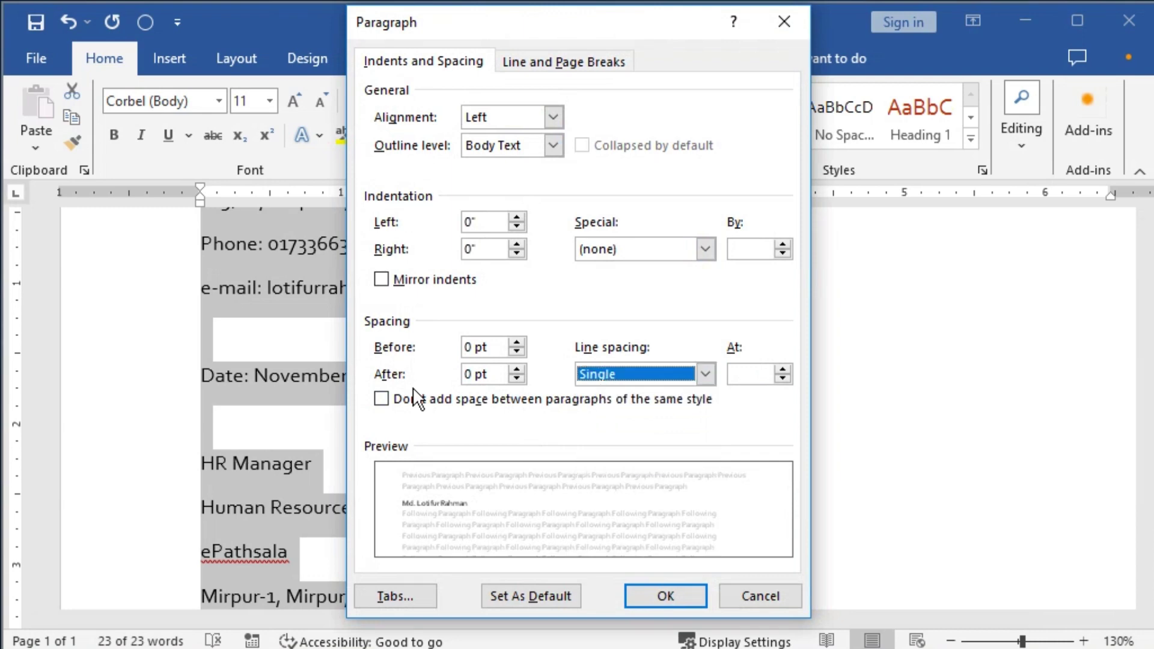
pyautogui.press('Return')
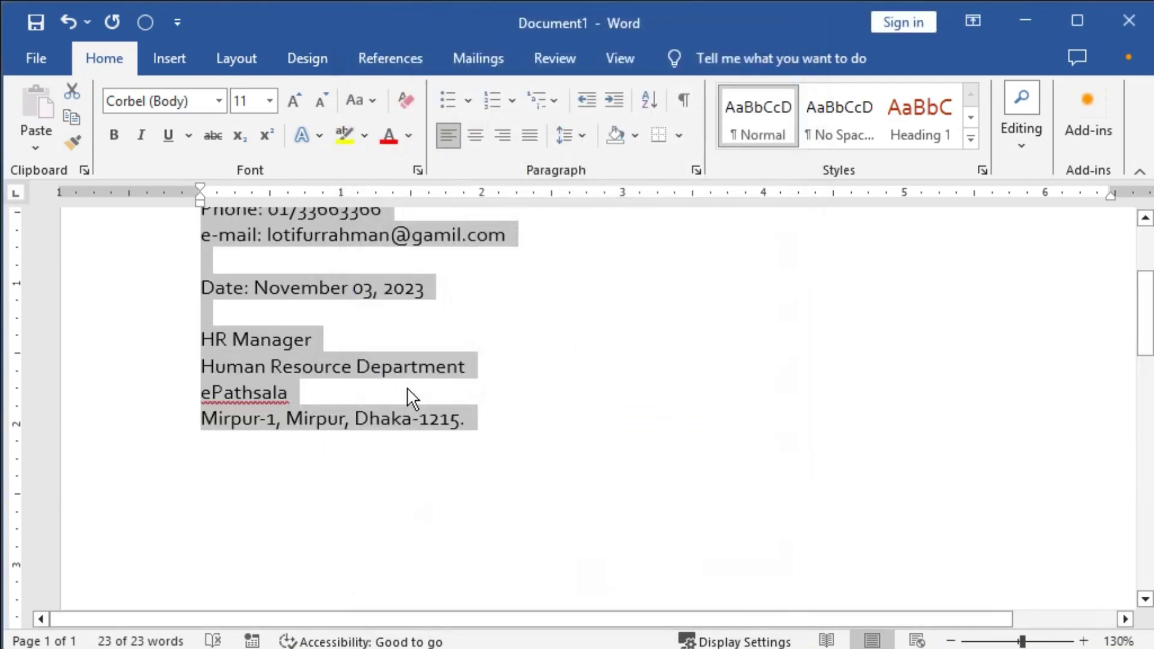
pyautogui.scroll(4, 412, 394)
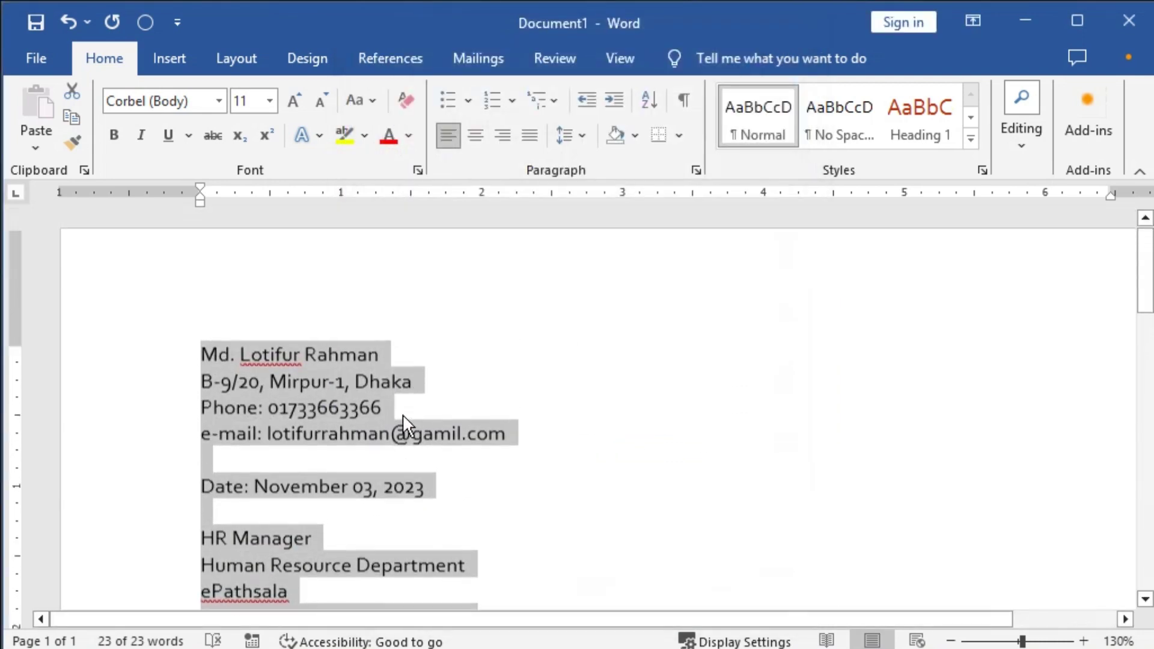
# Bold the sender's name and right-align the sender's details block.
pyautogui.click(205, 359)
pyautogui.hotkey('shift', 'End')
pyautogui.hotkey('ctrl', 'b')
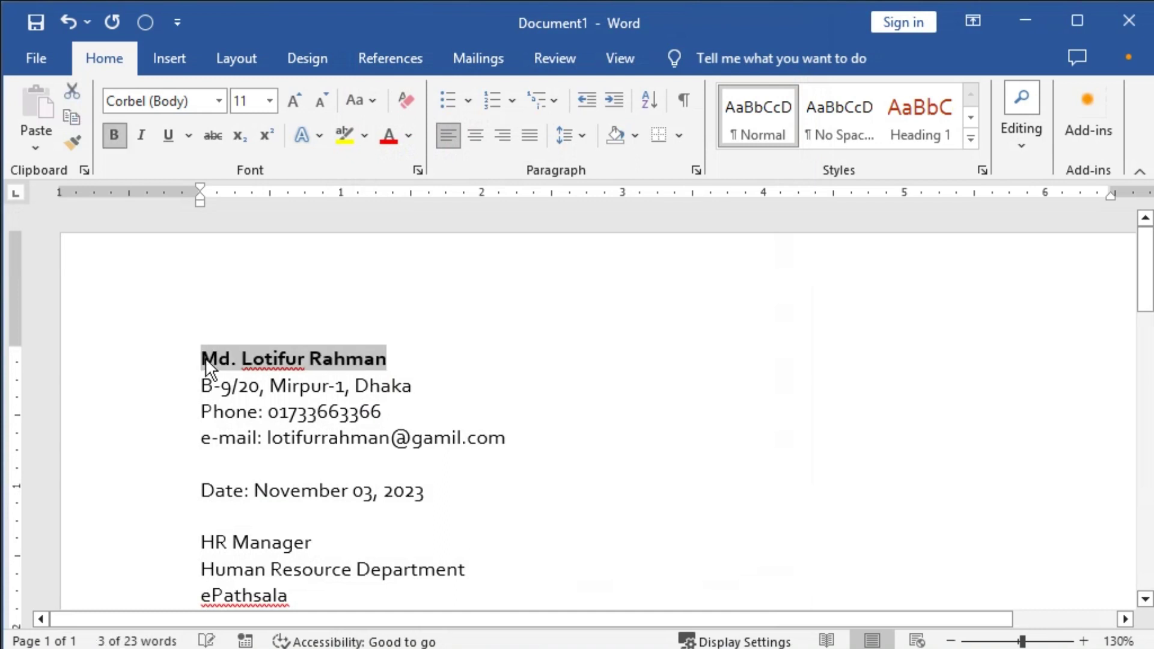
pyautogui.hotkey('shift', 'Down')
pyautogui.hotkey('shift', 'Down')
pyautogui.hotkey('shift', 'Down')
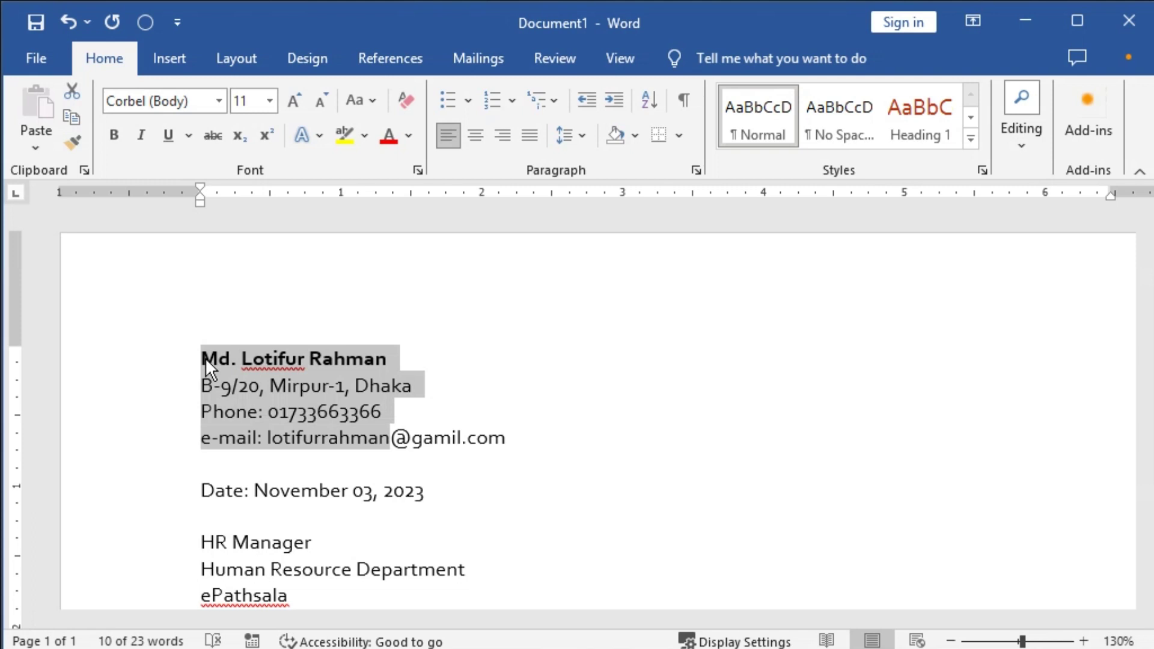
pyautogui.hotkey('ctrl', 'r')
pyautogui.scroll(-1, 389, 373)
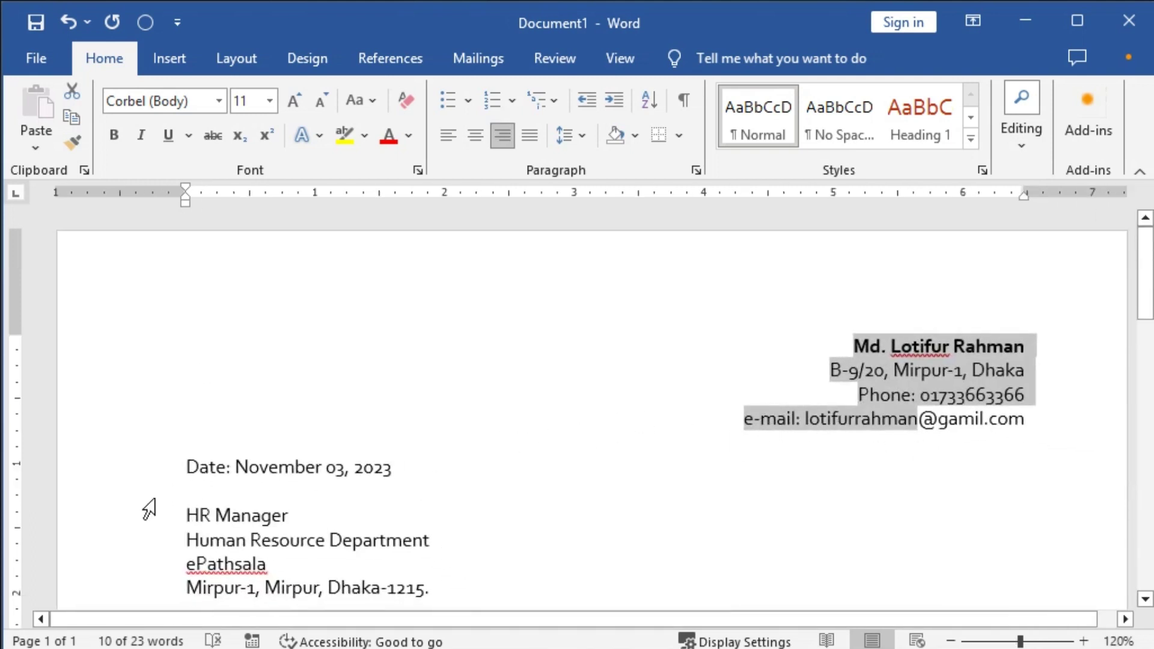
# Make the Date line and the HR Manager line bold.
pyautogui.click(186, 469)
pyautogui.hotkey('shift', 'End')
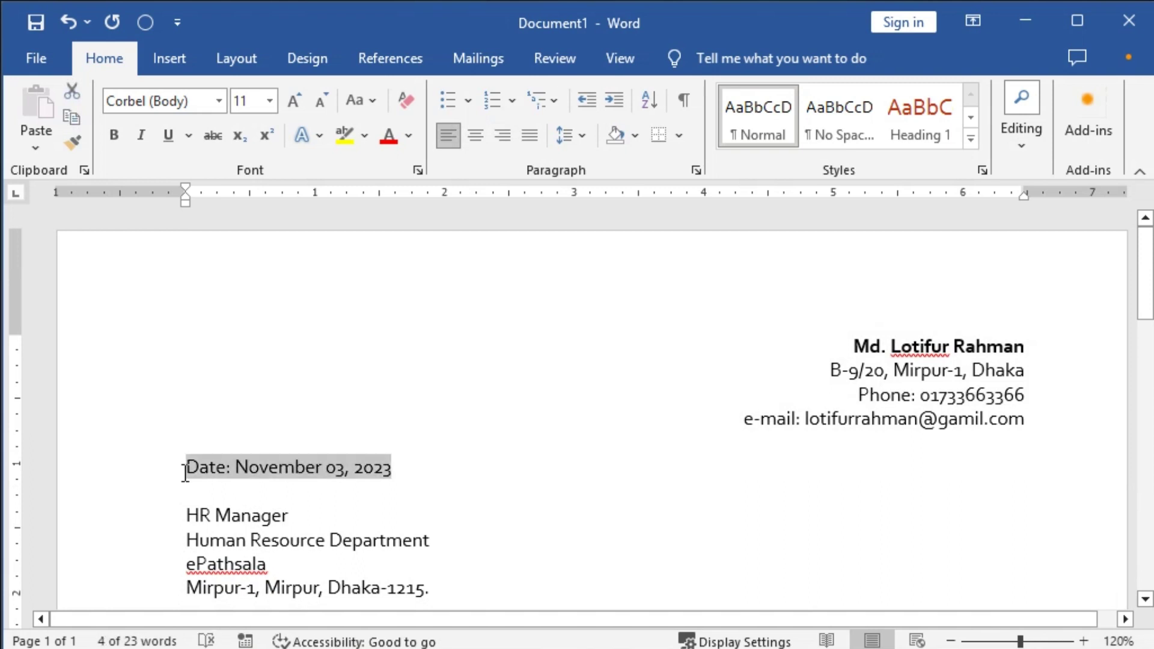
pyautogui.hotkey('ctrl', 'b')
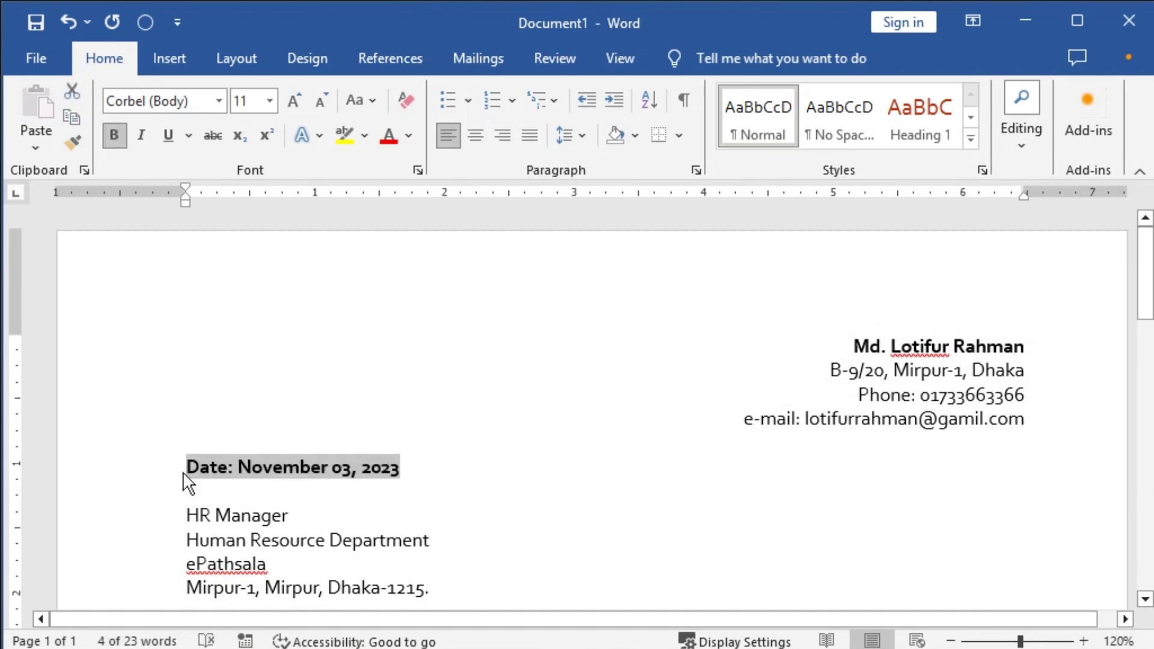
pyautogui.click(186, 472)
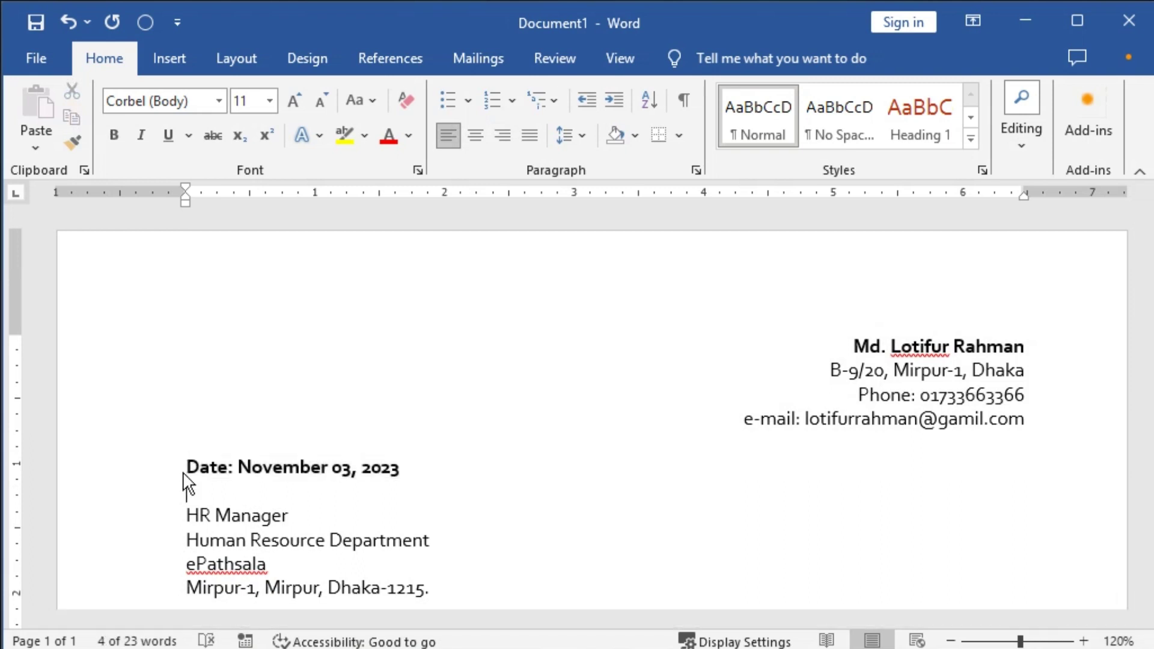
pyautogui.press('Down')
pyautogui.press('Down')
pyautogui.hotkey('shift', 'End')
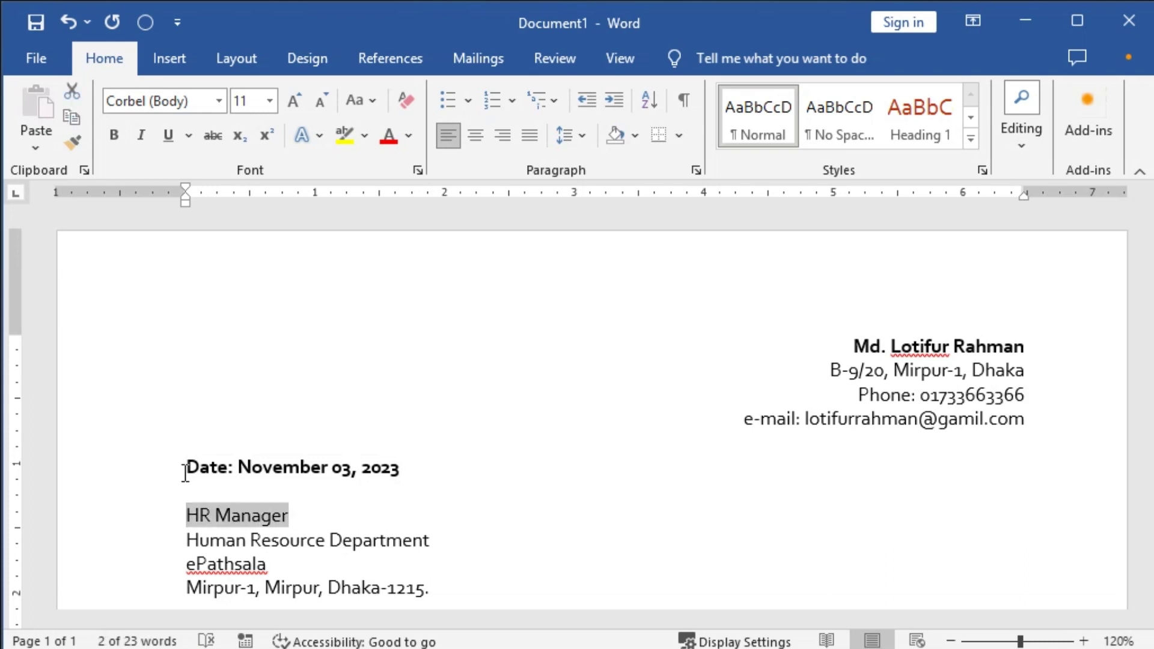
pyautogui.hotkey('ctrl', 'b')
pyautogui.press('End')
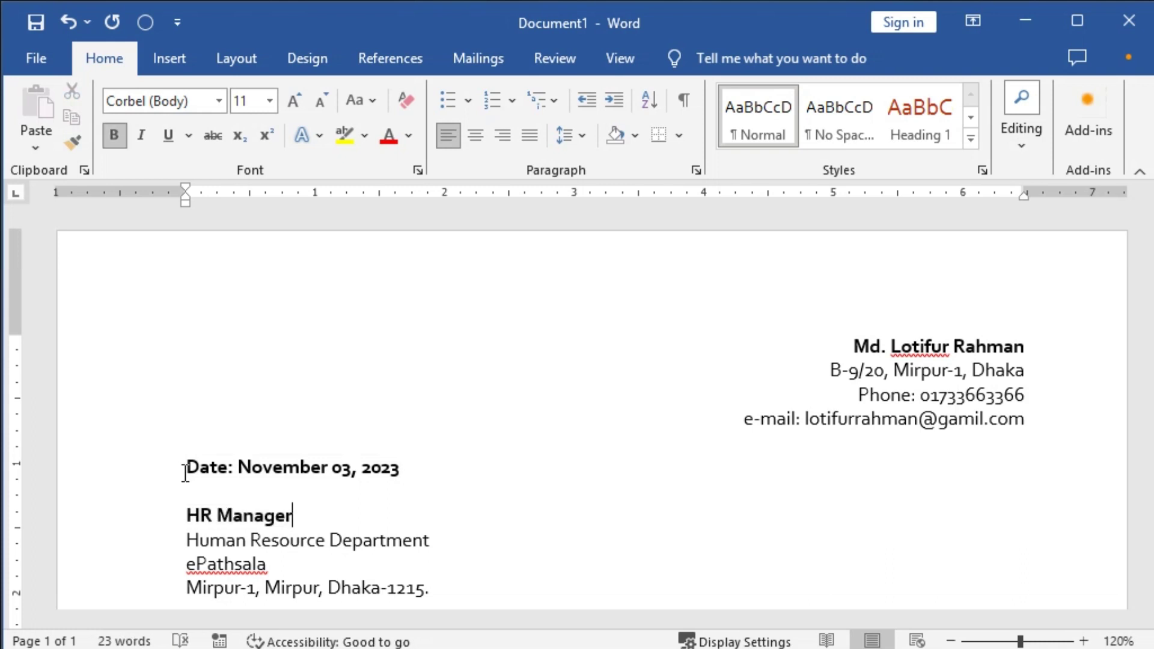
# Move the cursor down to the end of the recipient address line.
pyautogui.press('Up')
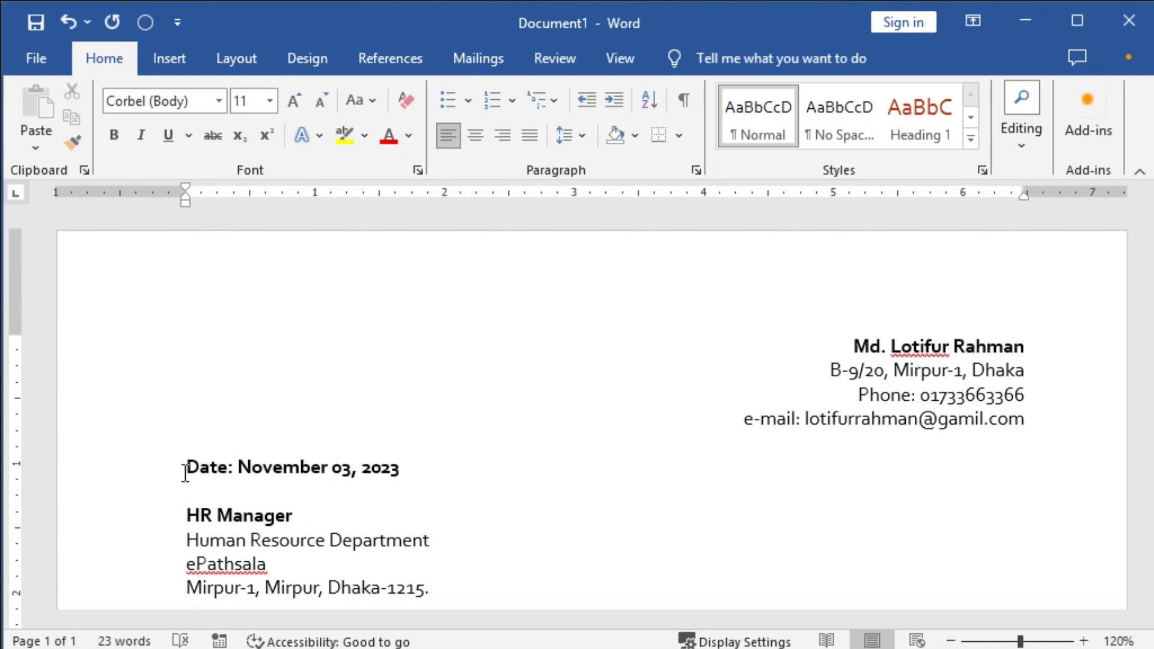
pyautogui.press('Up')
pyautogui.press('End')
pyautogui.press('Down')
pyautogui.press('Down')
pyautogui.press('Down')
pyautogui.press('Down')
pyautogui.press('Down')
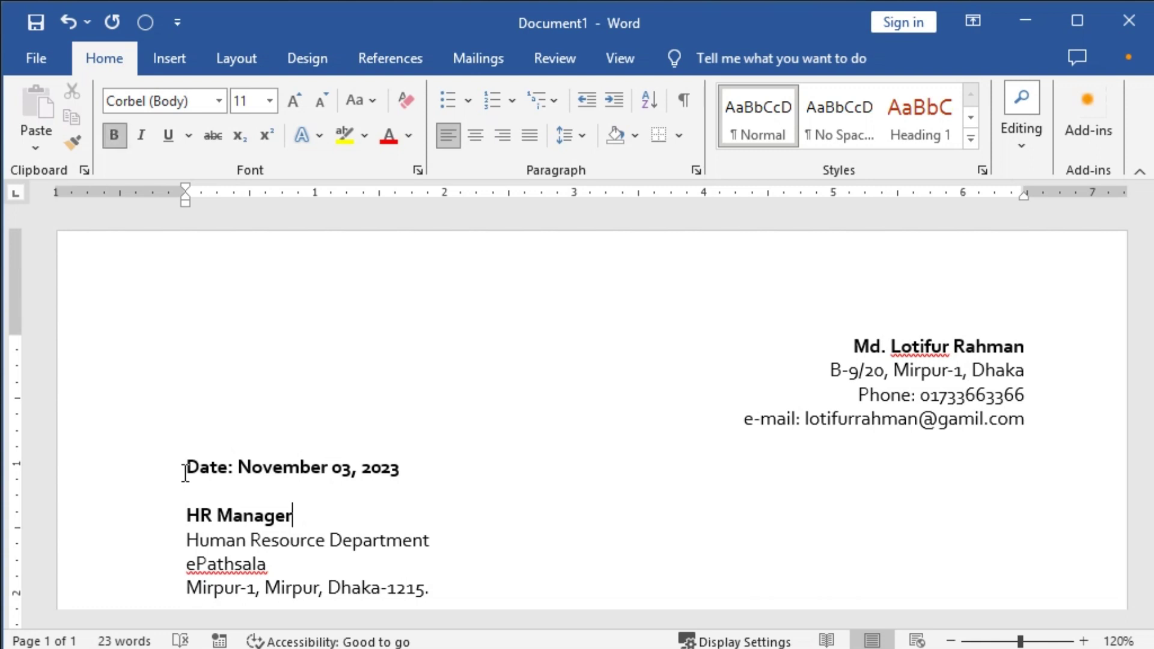
pyautogui.press('End')
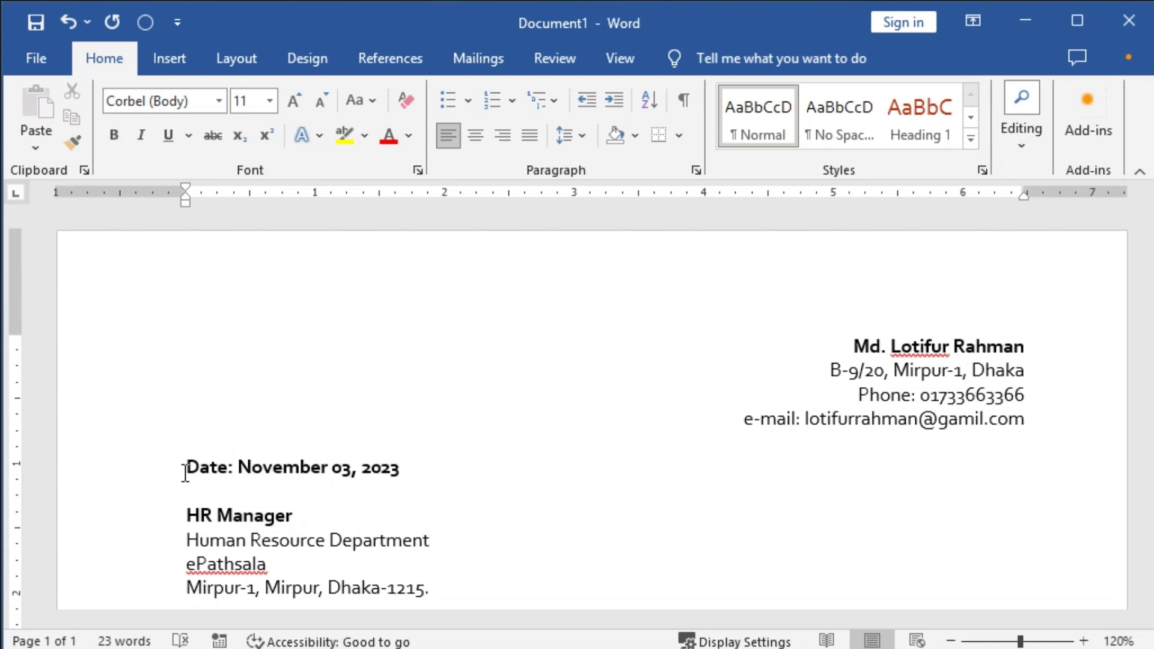
pyautogui.scroll(-2, 185, 473)
# Drop the address's trailing period and type the subject line Application for the position of "Data Analyst".
pyautogui.press('BackSpace')
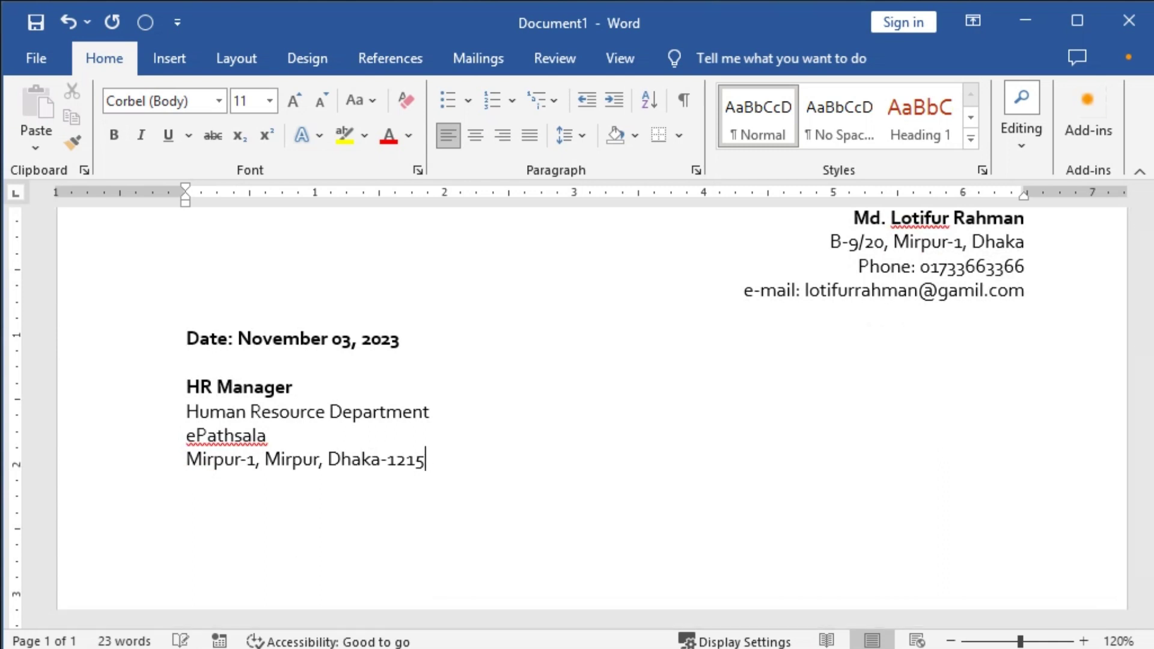
pyautogui.press('Return')
pyautogui.write('Applicati')
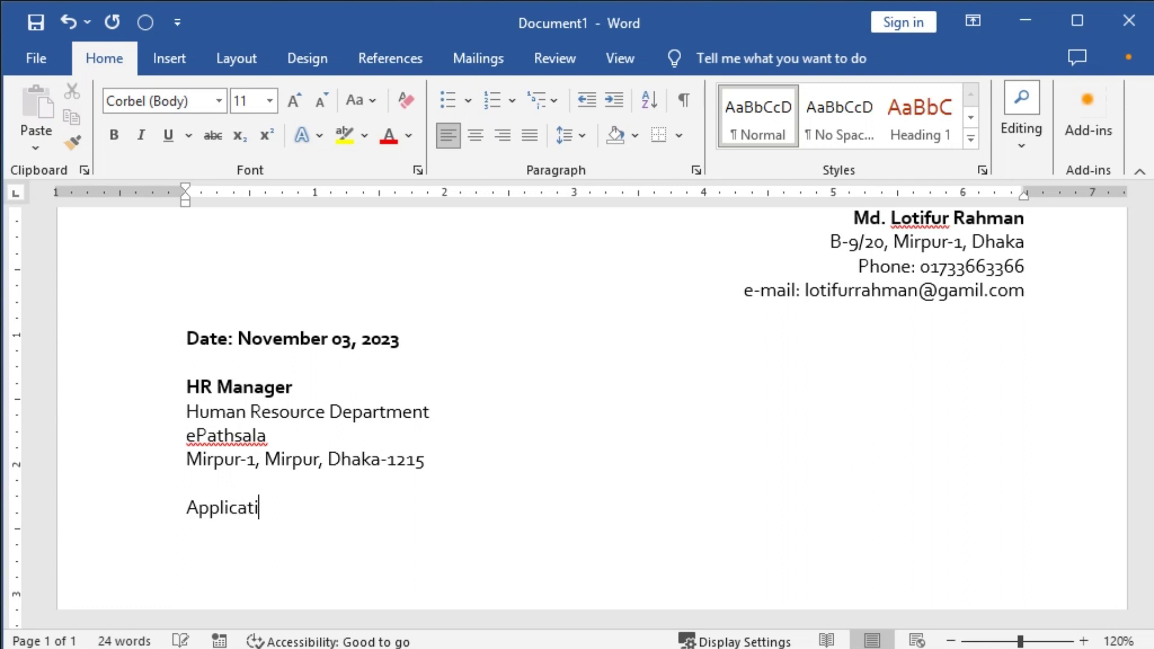
pyautogui.write('on for the')
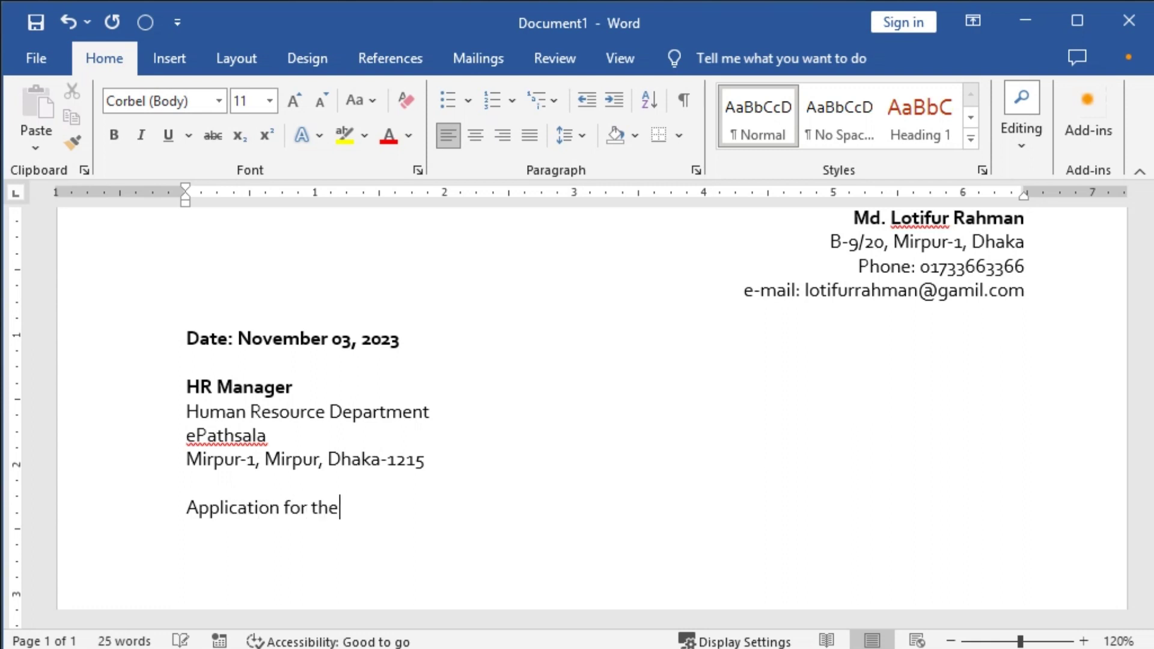
pyautogui.write(' position of ')
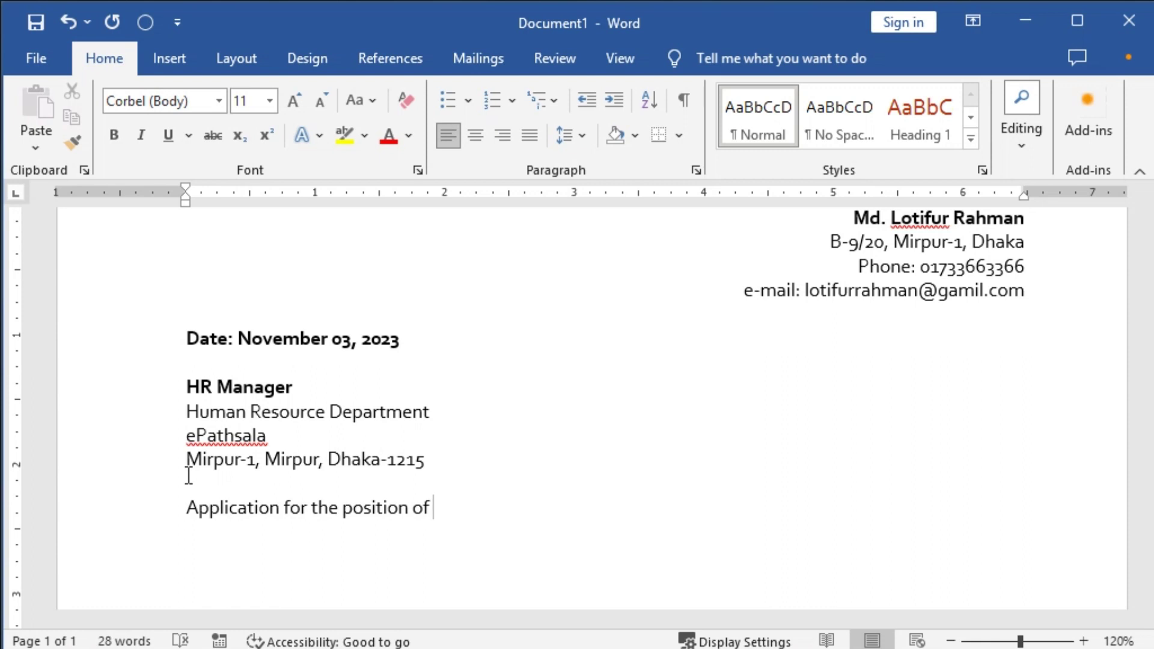
pyautogui.write('"')
pyautogui.write('Data Analy')
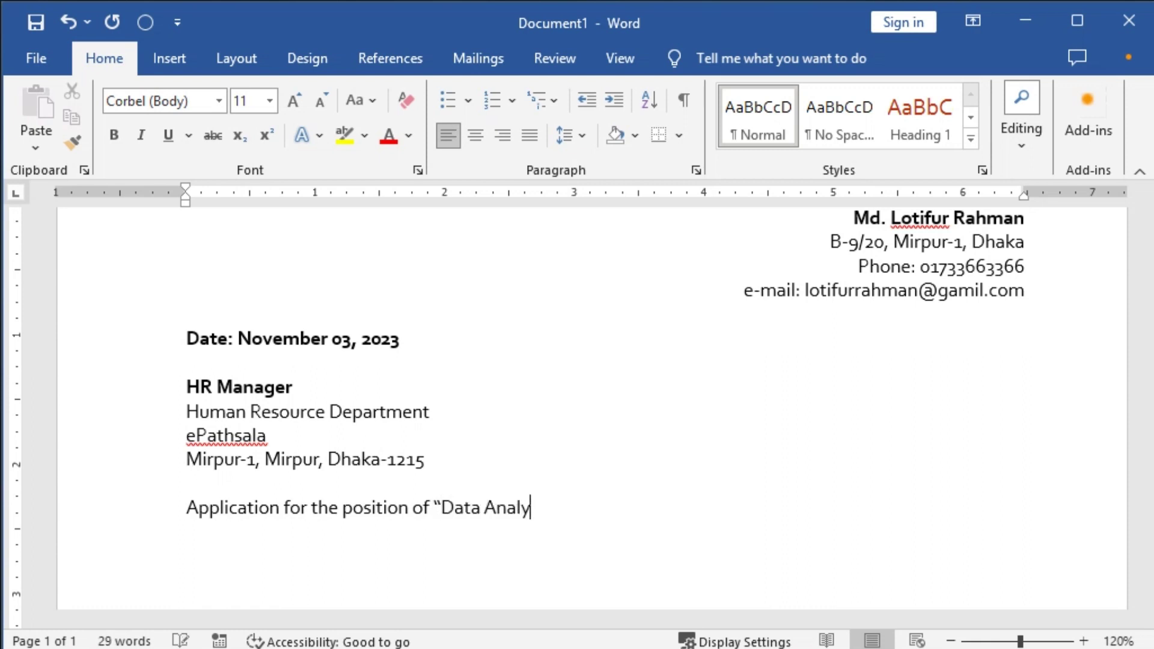
pyautogui.write('st"')
pyautogui.press('Return')
# Center the subject line, make it bold and enlarge it to 13 pt.
pyautogui.hotkey('shift', 'End')
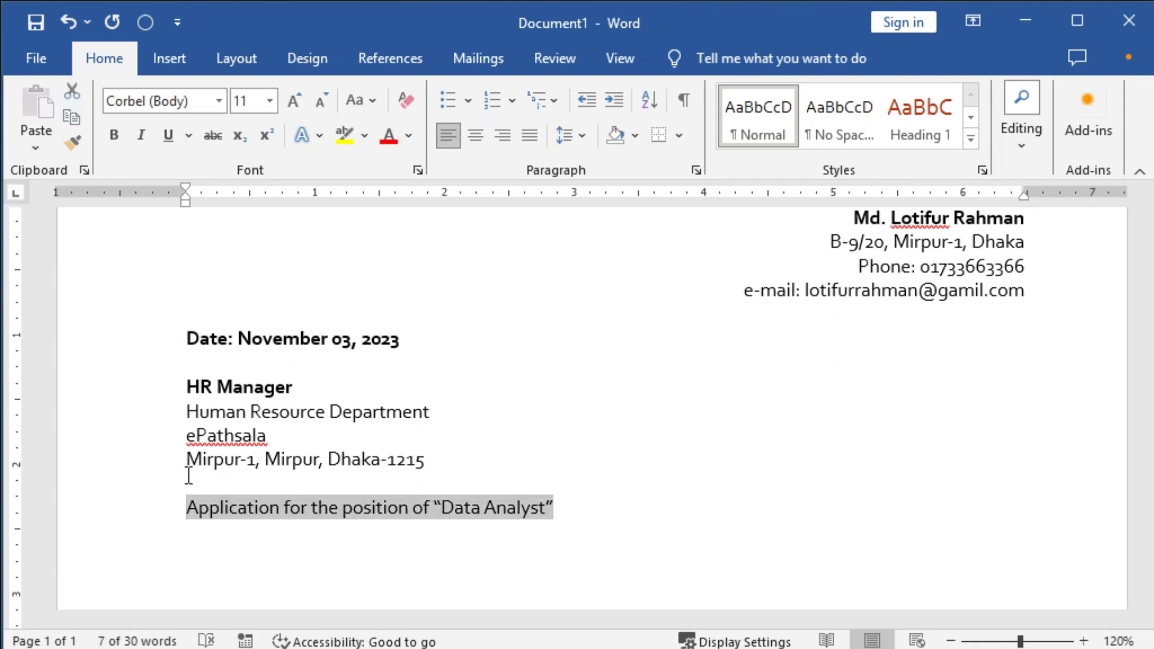
pyautogui.hotkey('ctrl', 'e')
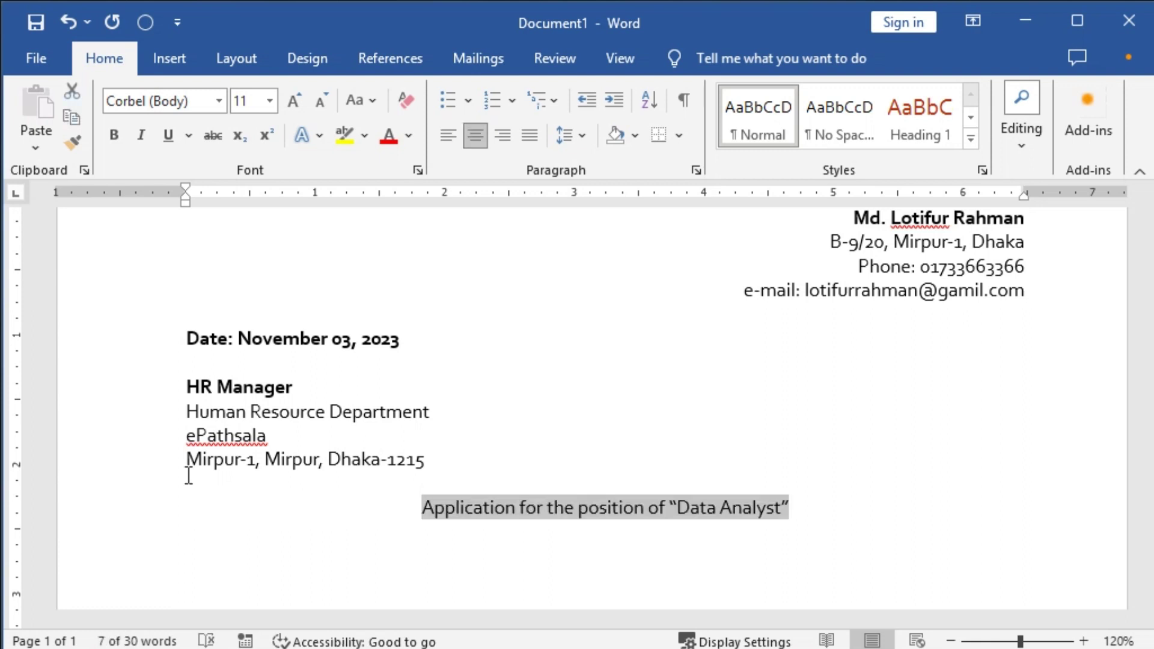
pyautogui.hotkey('ctrl', 'b')
pyautogui.hotkey('ctrl', ']')
pyautogui.hotkey('ctrl', ']')
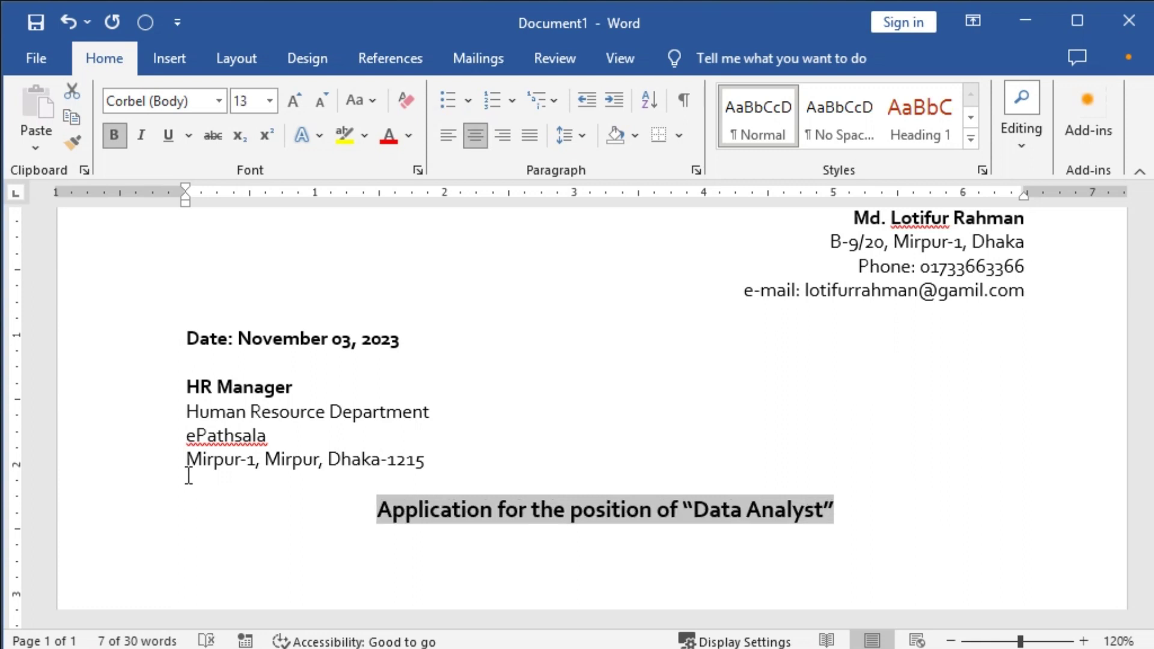
pyautogui.click(188, 476)
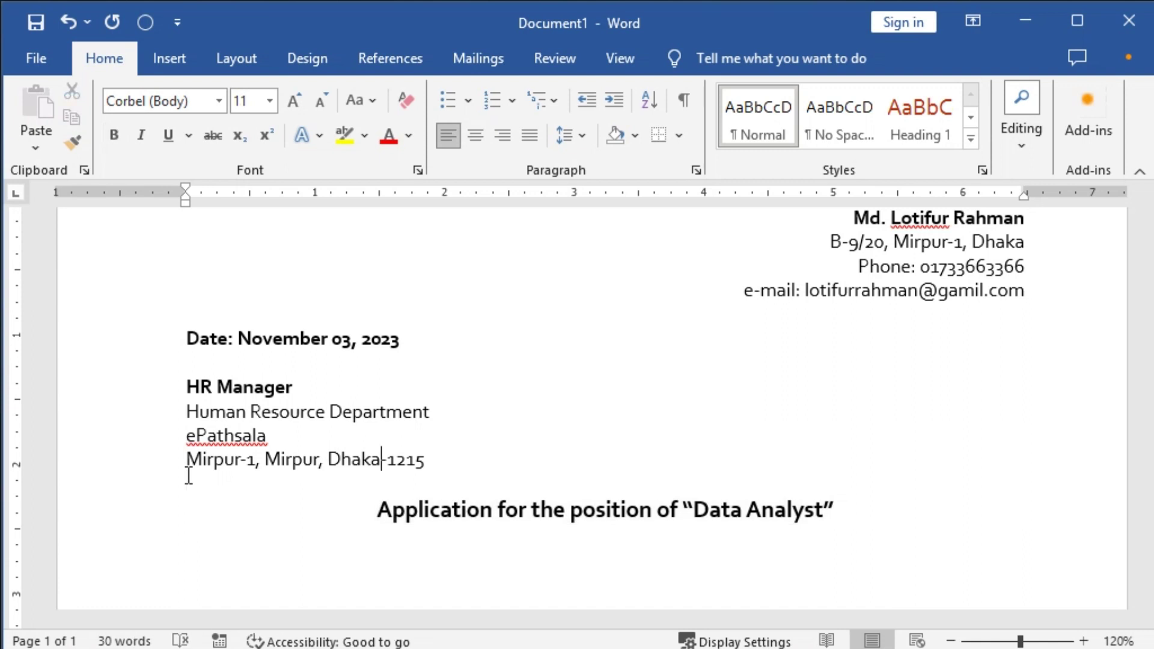
pyautogui.hotkey('ctrl', 'a')
# Set the whole letter in Arial 11 pt.
pyautogui.click(188, 102)
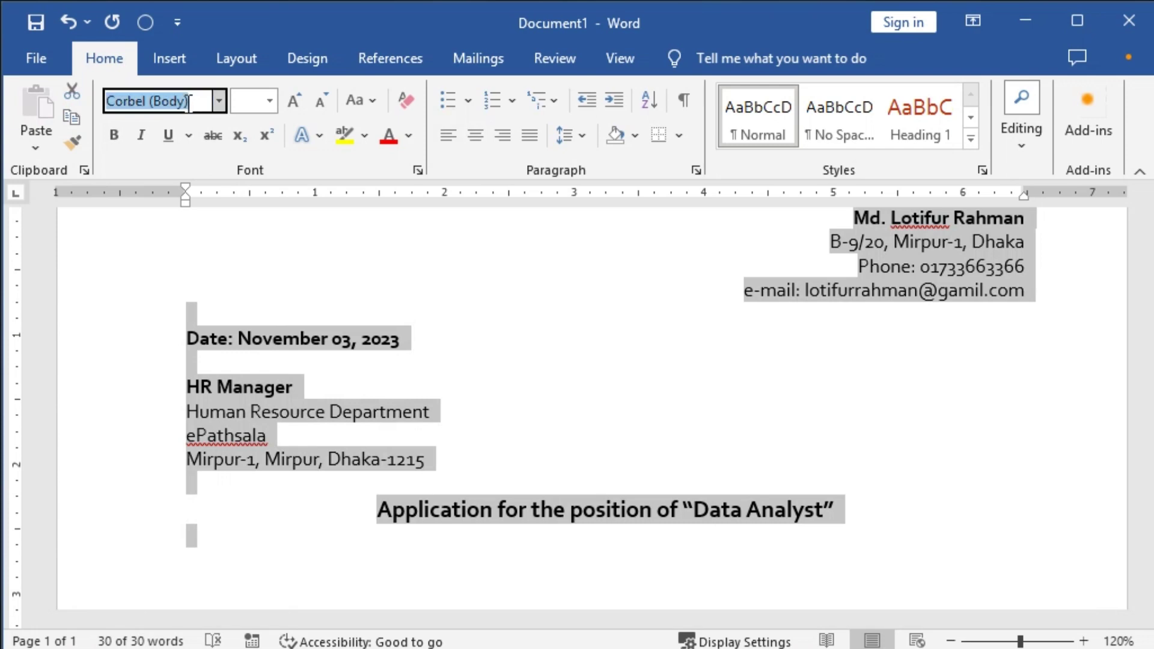
pyautogui.write('Arial')
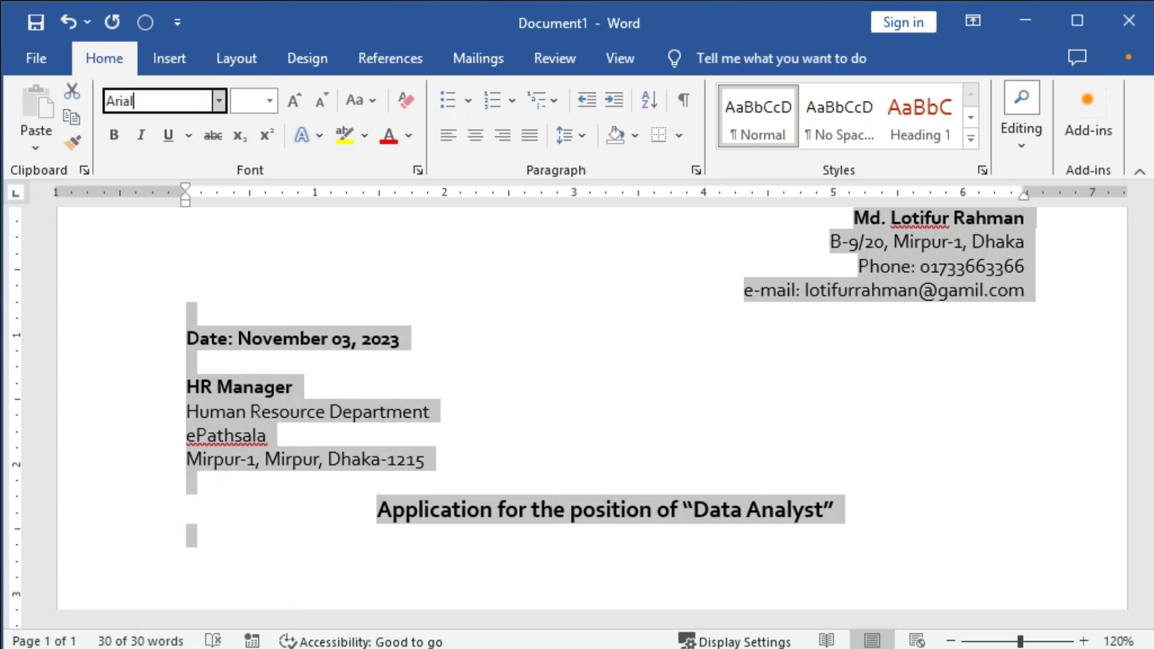
pyautogui.press('Tab')
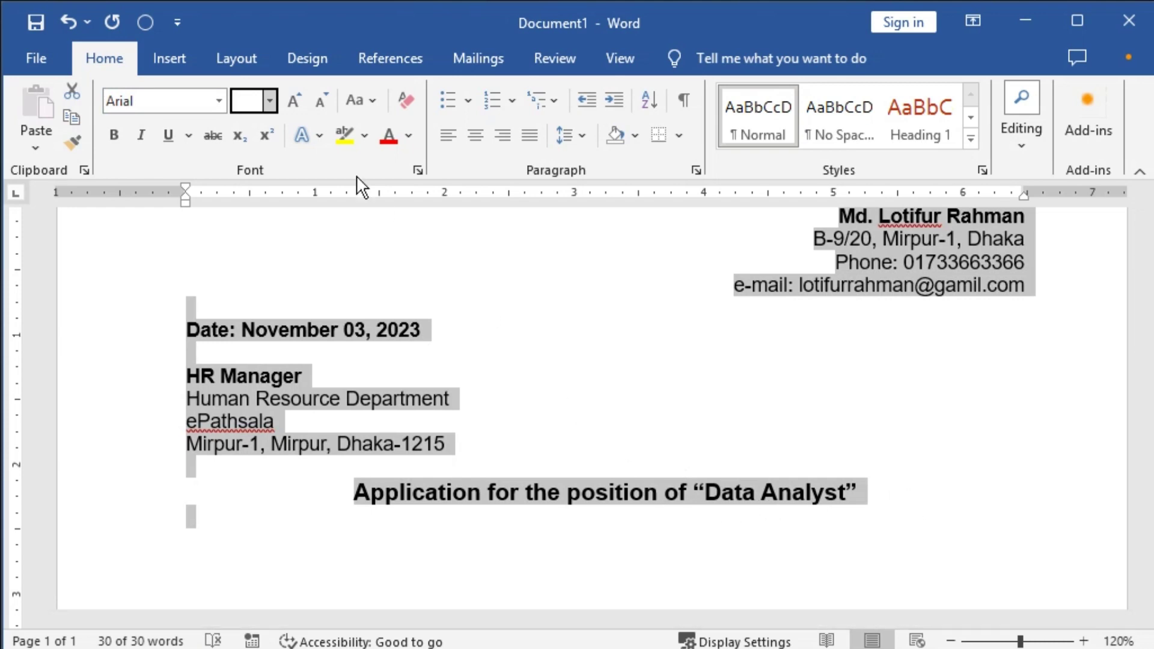
pyautogui.write('11')
pyautogui.press('Return')
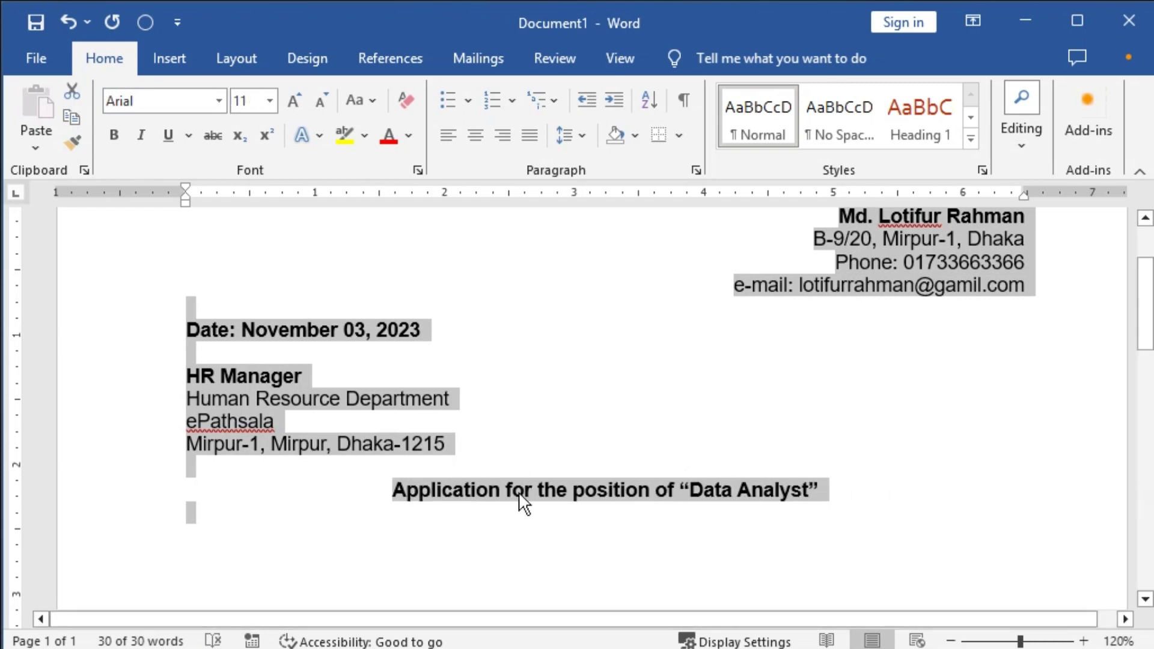
# Enlarge the subject line to 13 pt and insert a blank line above it.
pyautogui.tripleClick(538, 483)
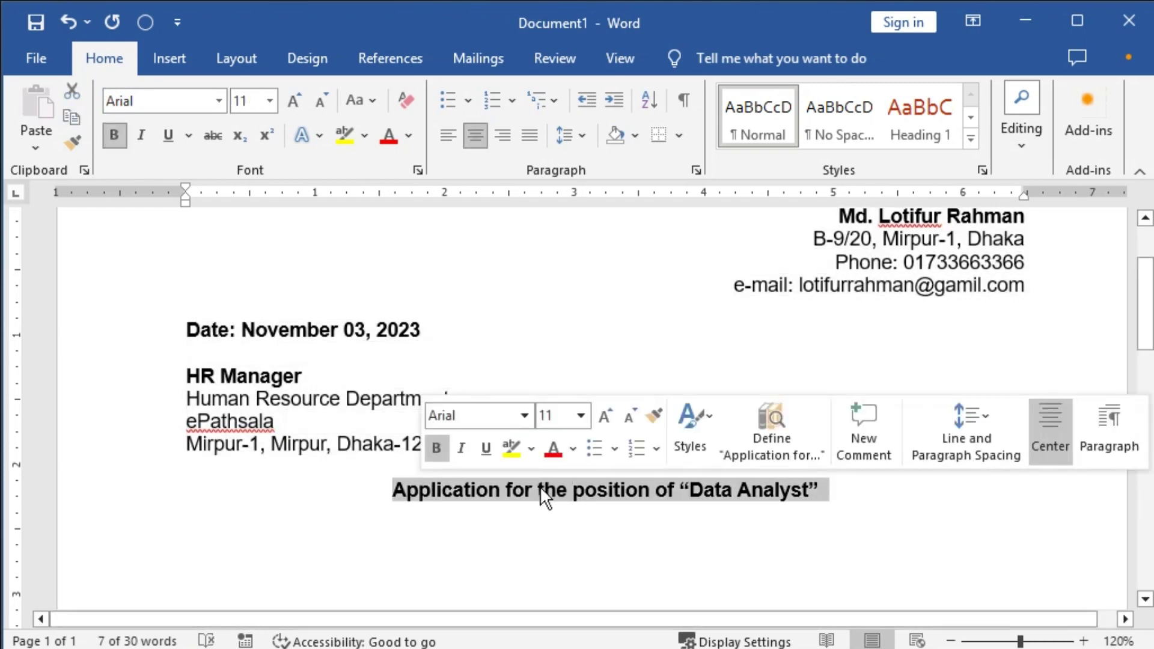
pyautogui.hotkey('ctrl', ']')
pyautogui.hotkey('ctrl', ']')
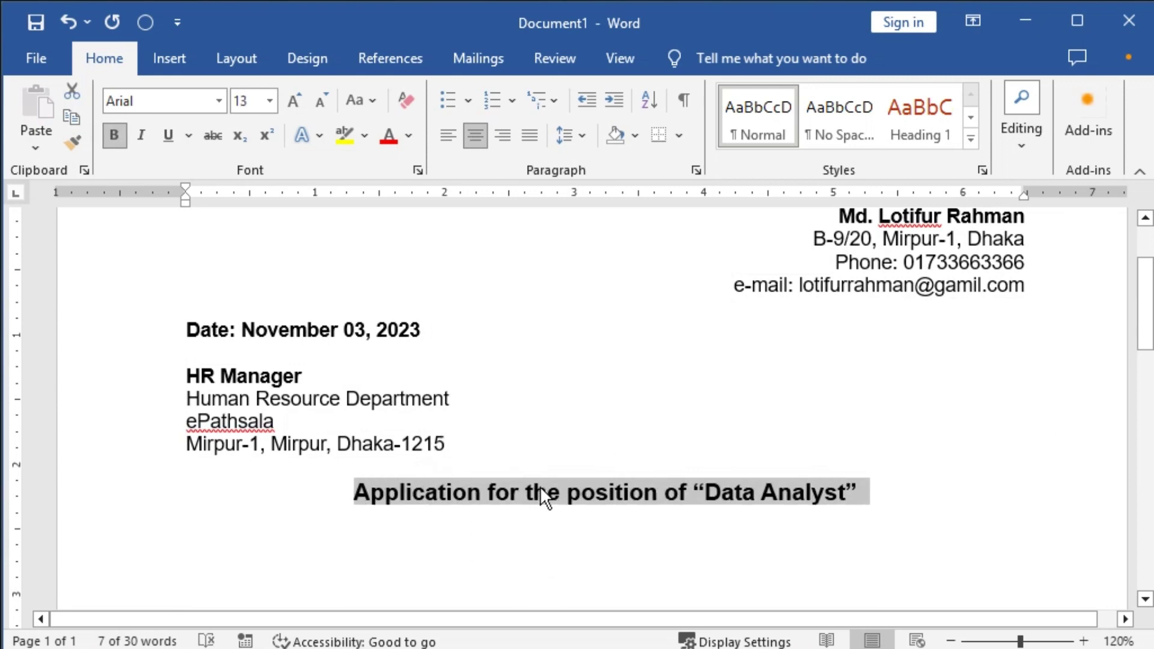
pyautogui.press('Down')
pyautogui.press('Left')
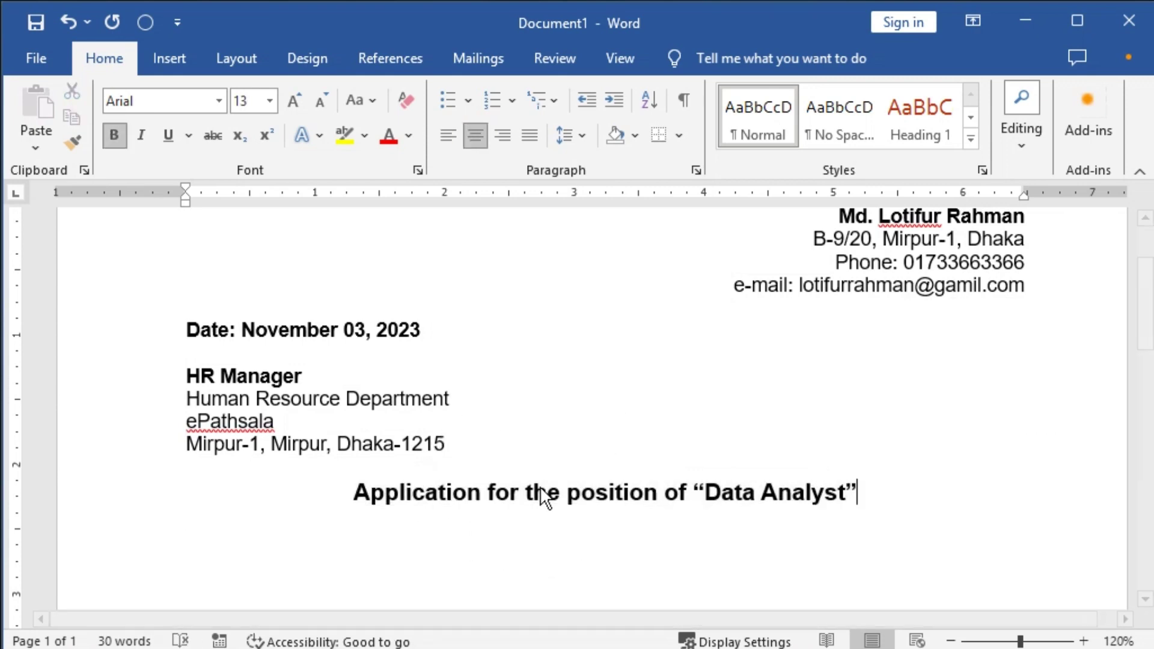
pyautogui.press('Down')
pyautogui.press('Left')
pyautogui.press('Up')
pyautogui.press('Return')
pyautogui.press('Down')
pyautogui.press('Down')
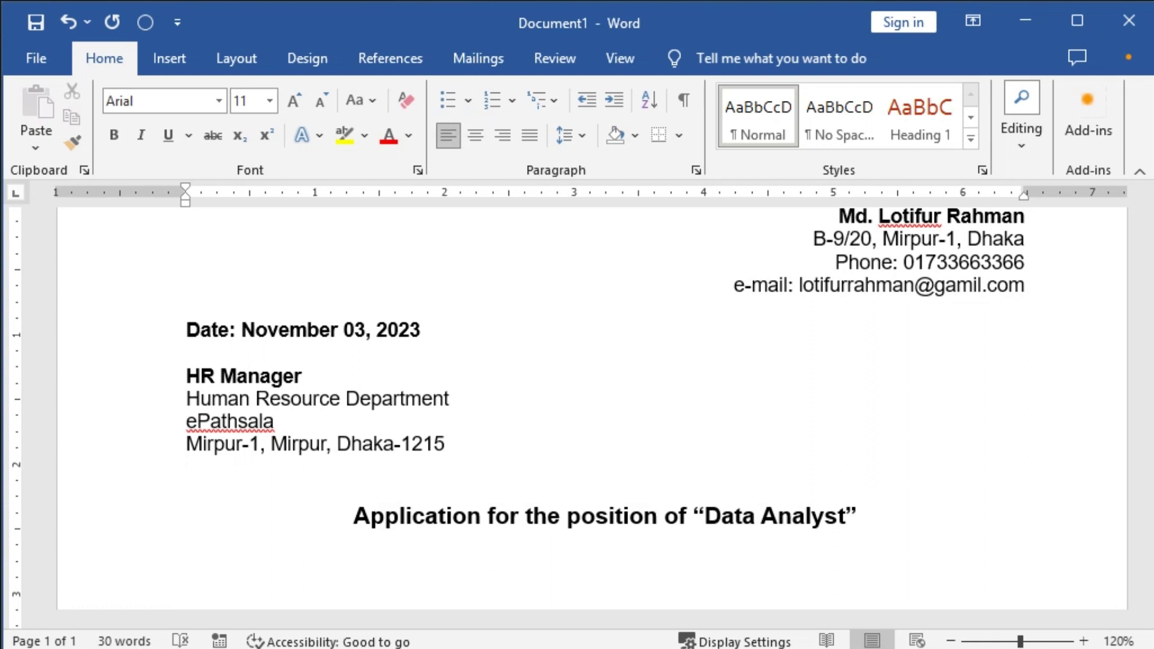
# Type the salutation 'Dear Sir,' on its own line.
pyautogui.write('D')
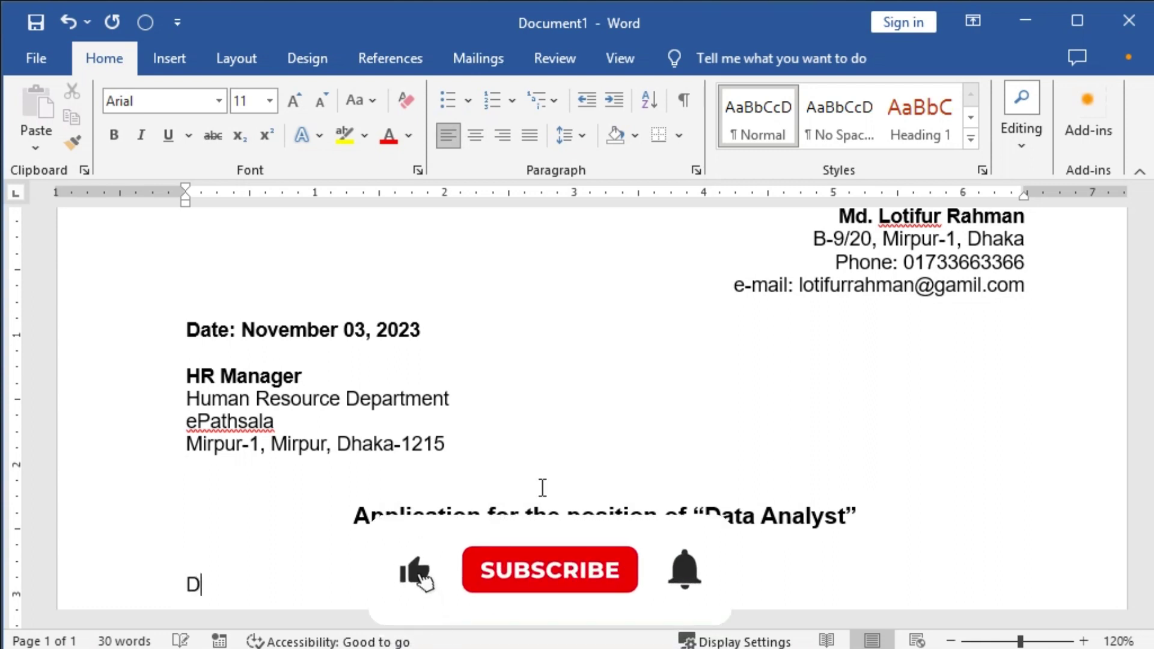
pyautogui.write('ear s')
pyautogui.press('BackSpace')
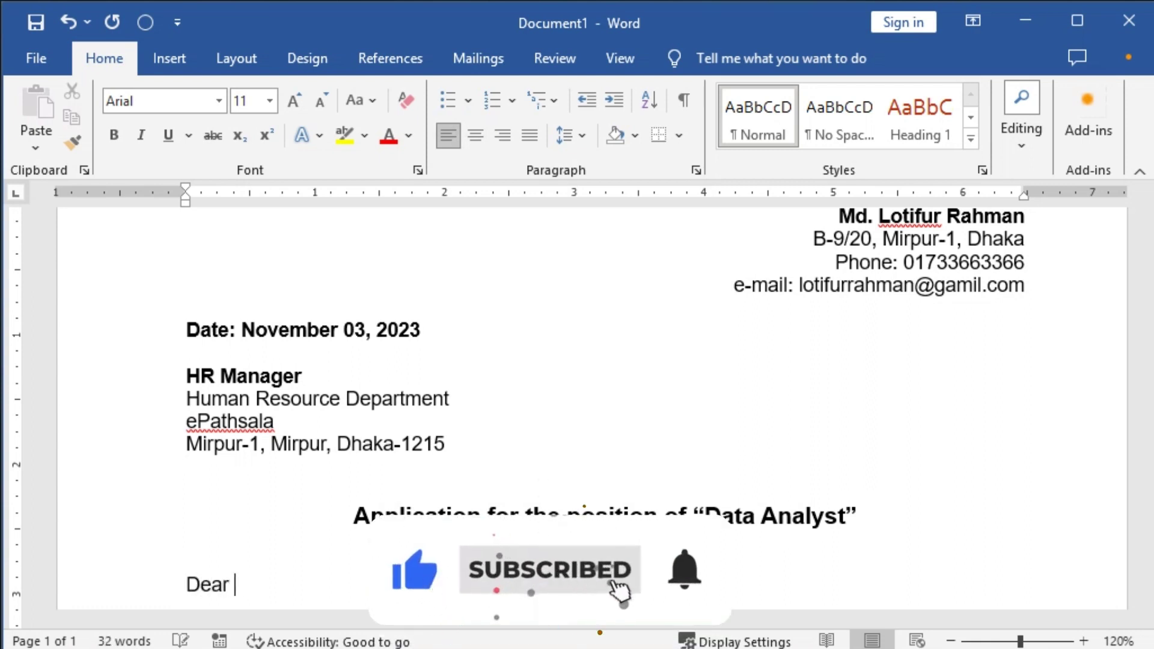
pyautogui.write('Sir,')
pyautogui.press('Return')
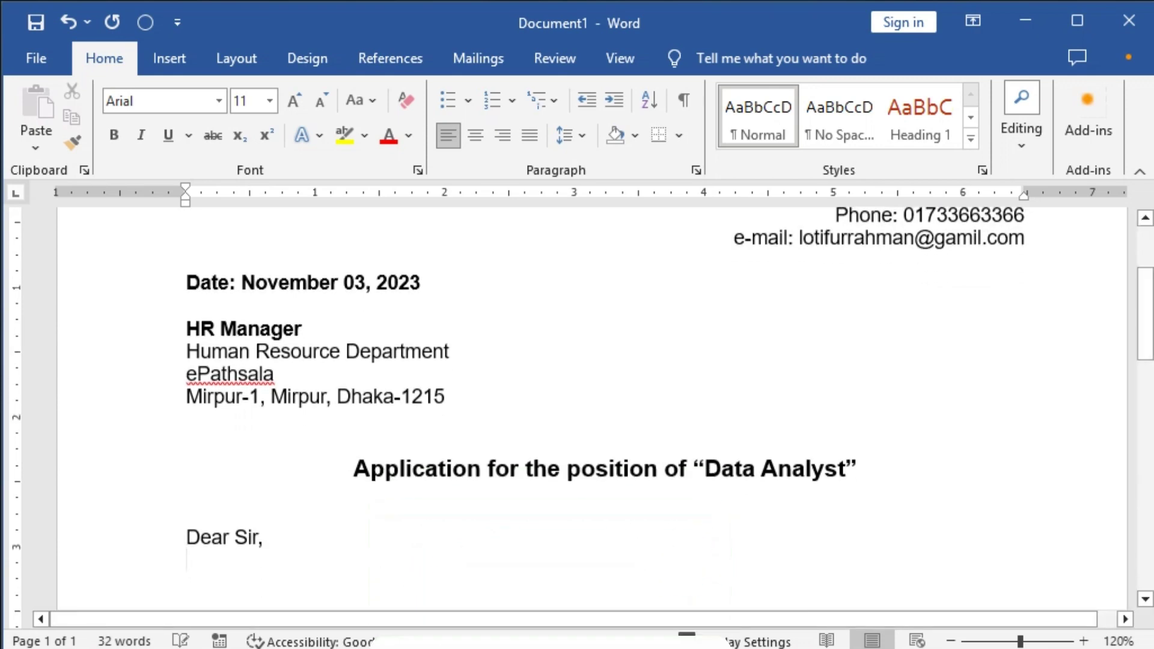
pyautogui.scroll(-4, 667, 523)
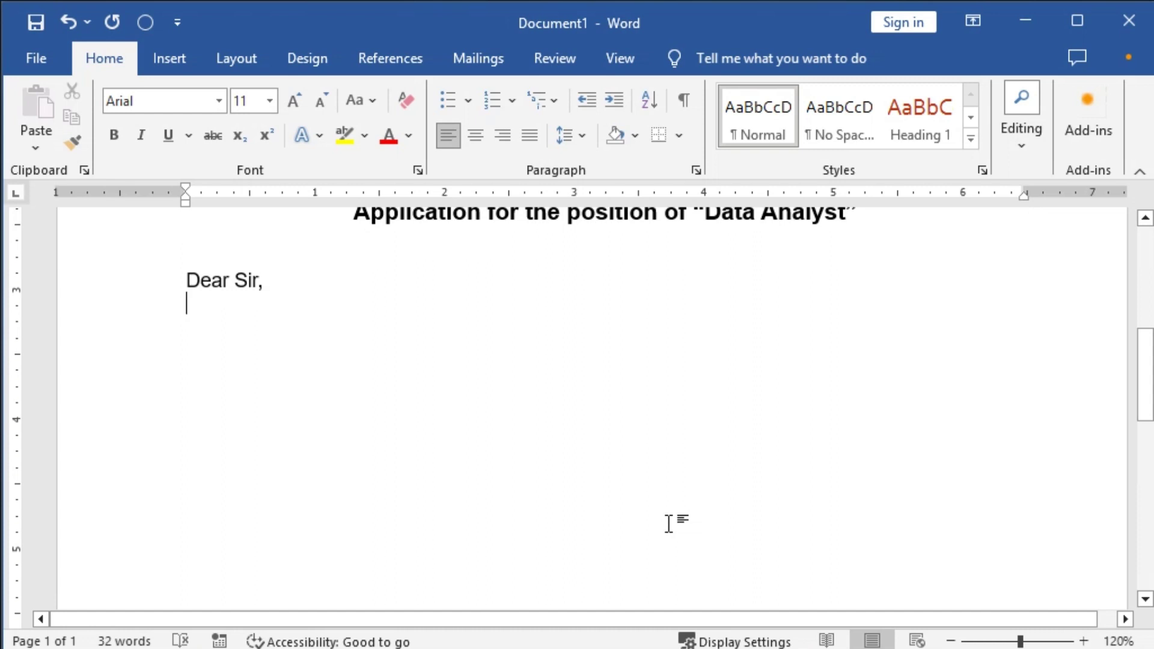
# Begin the first paragraph citing the October 25, 2023 Prothom Alo ad for Data Analyst.
pyautogui.write('In')
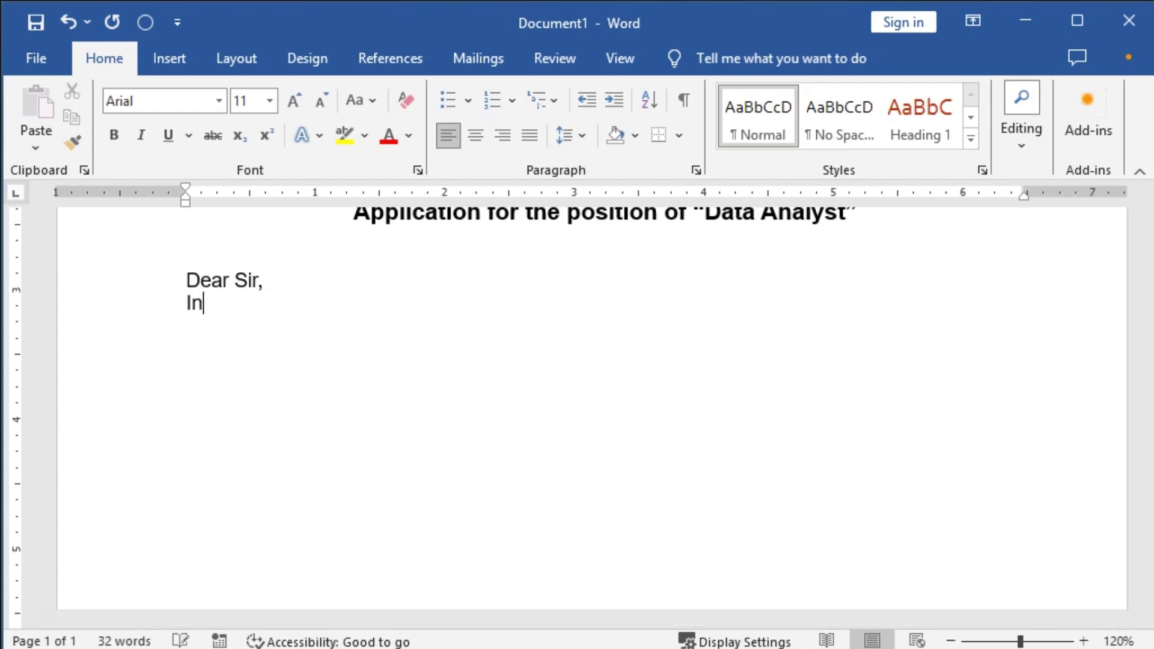
pyautogui.write(' response')
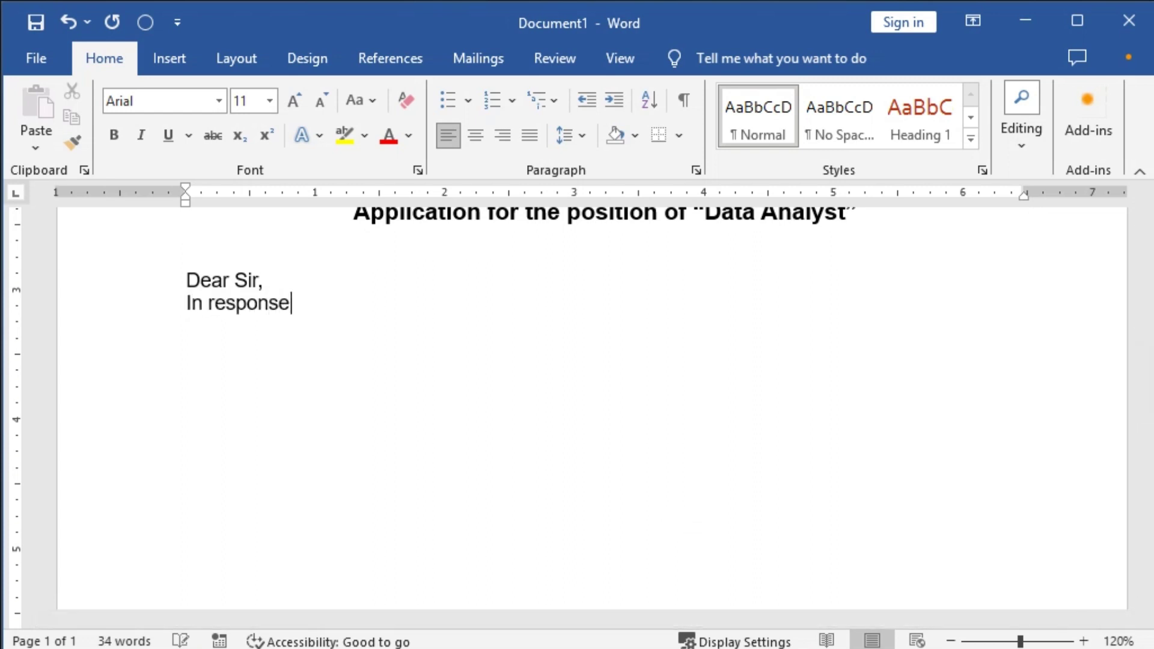
pyautogui.write(' to your compa')
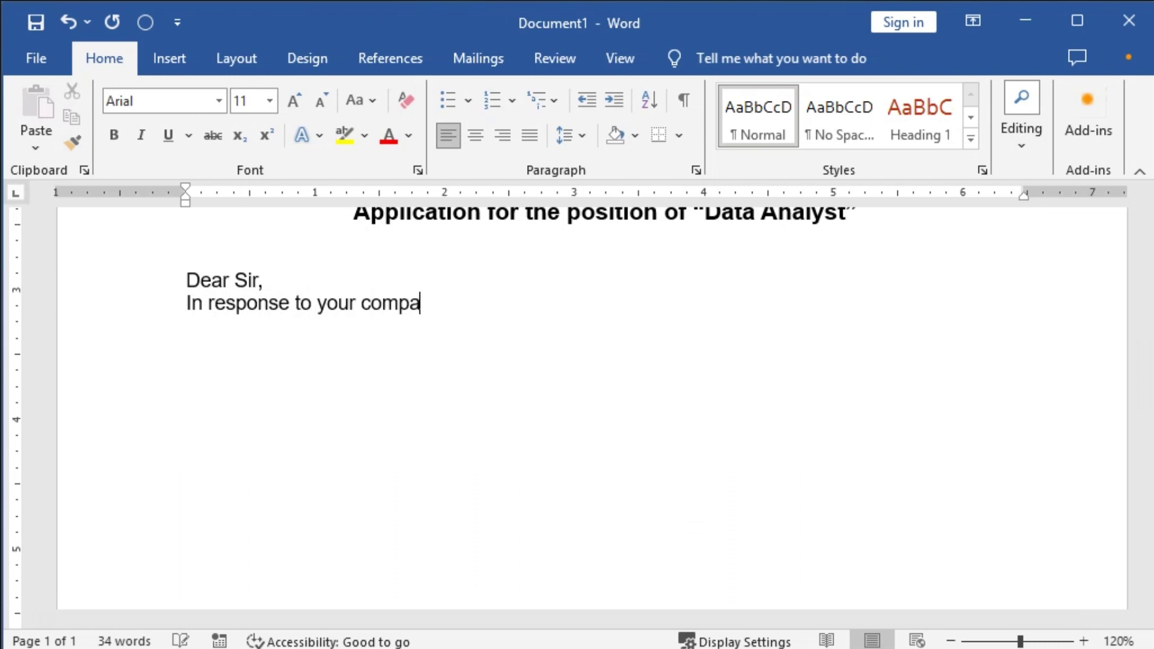
pyautogui.write("ny's advertis")
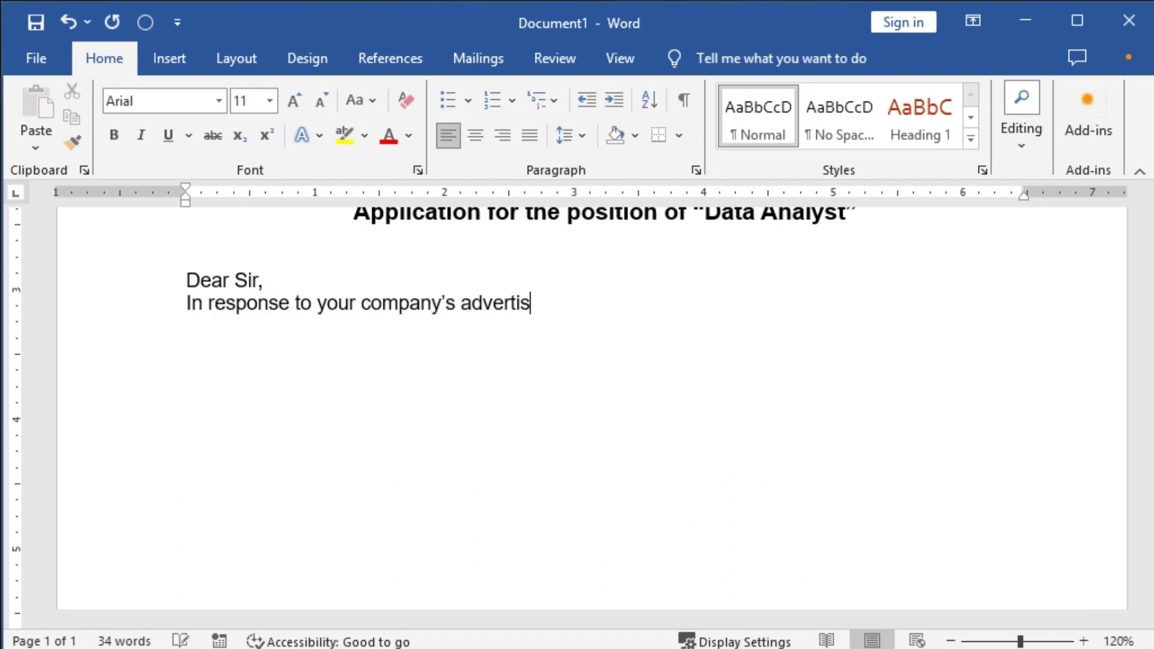
pyautogui.write('ement i')
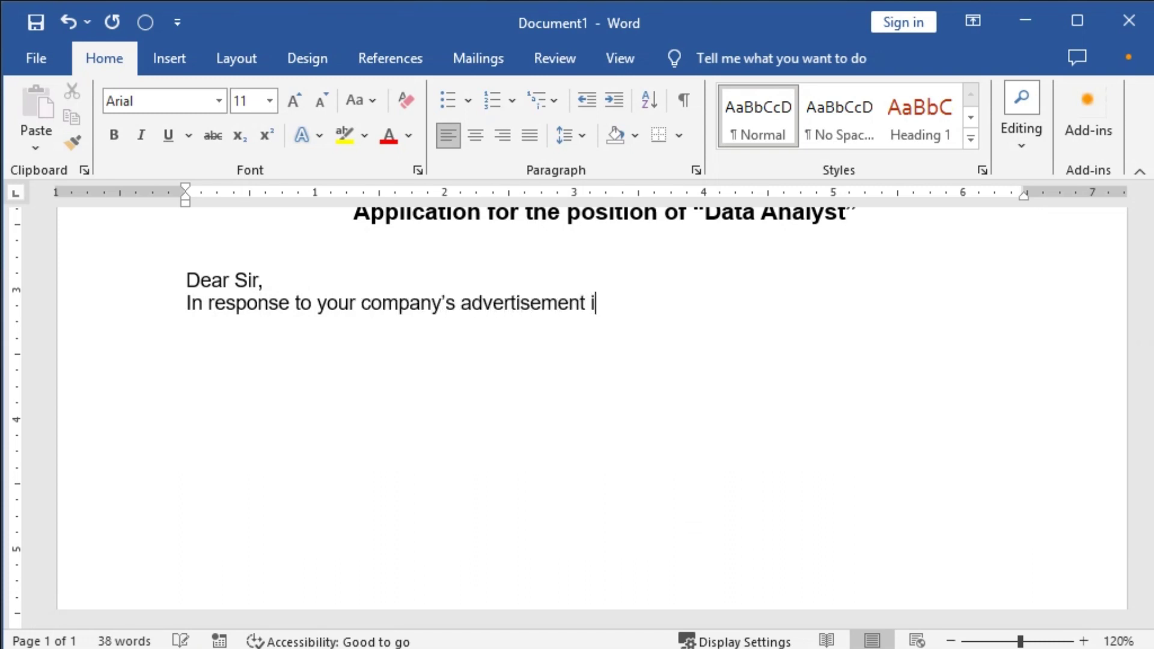
pyautogui.write('n the Pro')
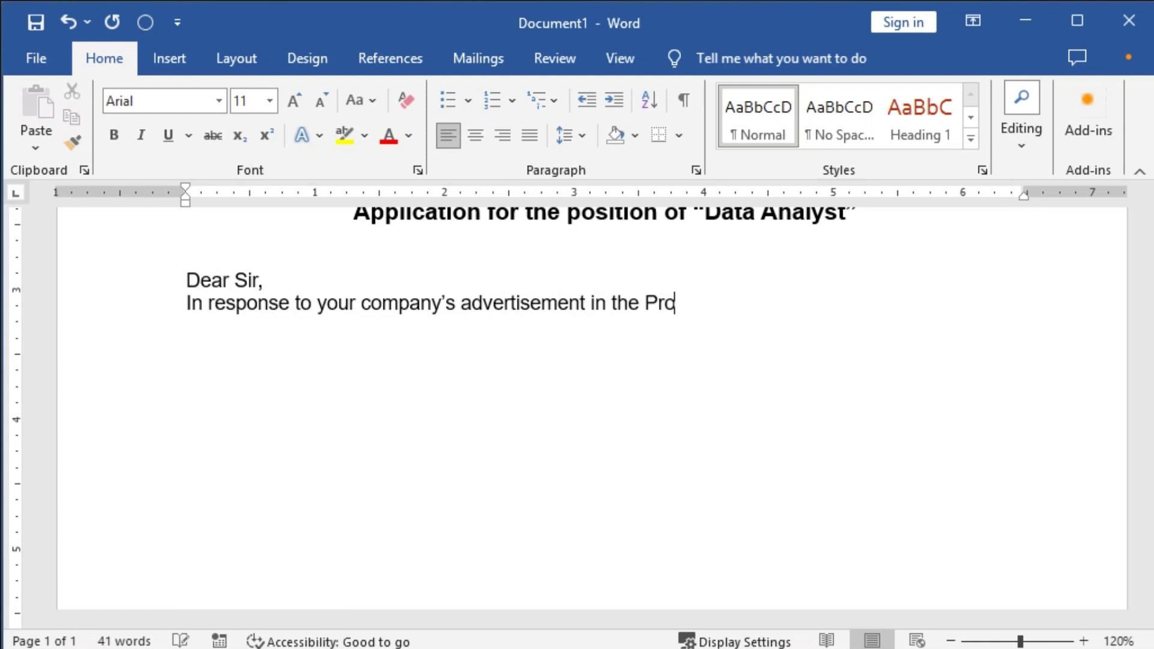
pyautogui.write('thom Alo on Octob')
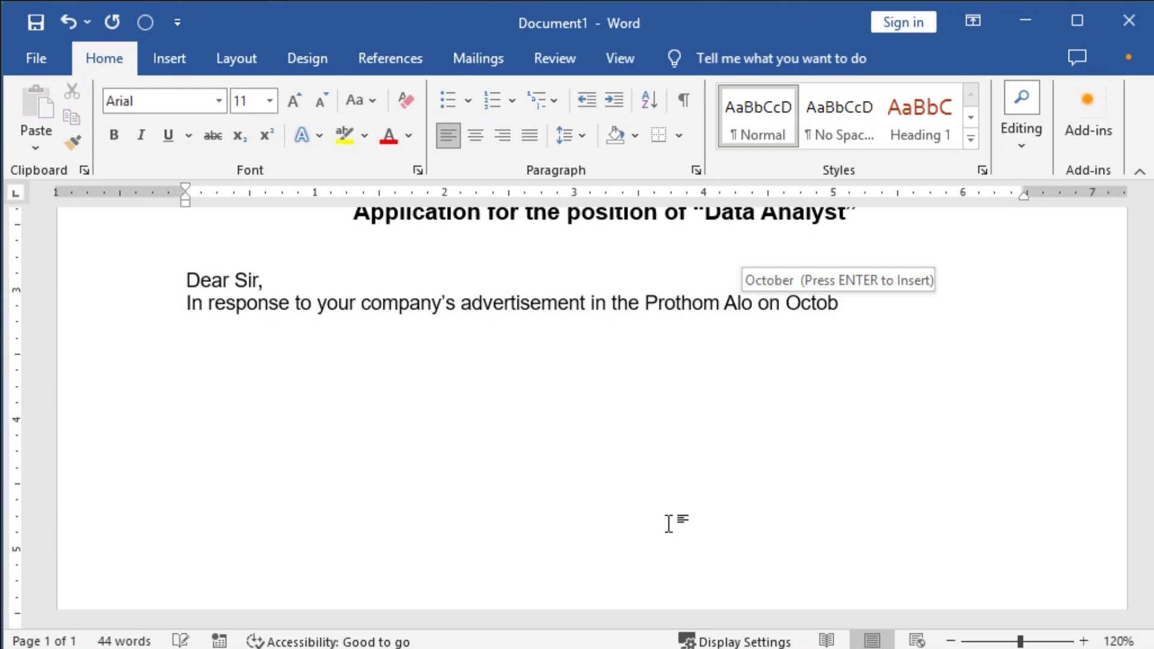
pyautogui.press('Return')
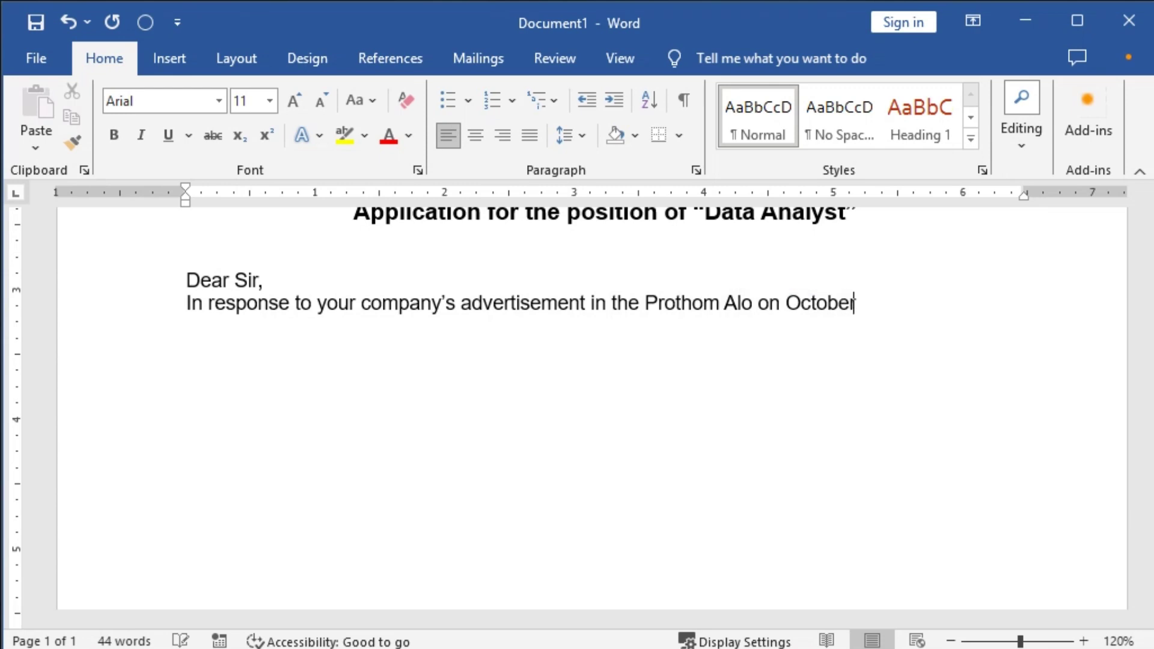
pyautogui.write('25, 2023, ')
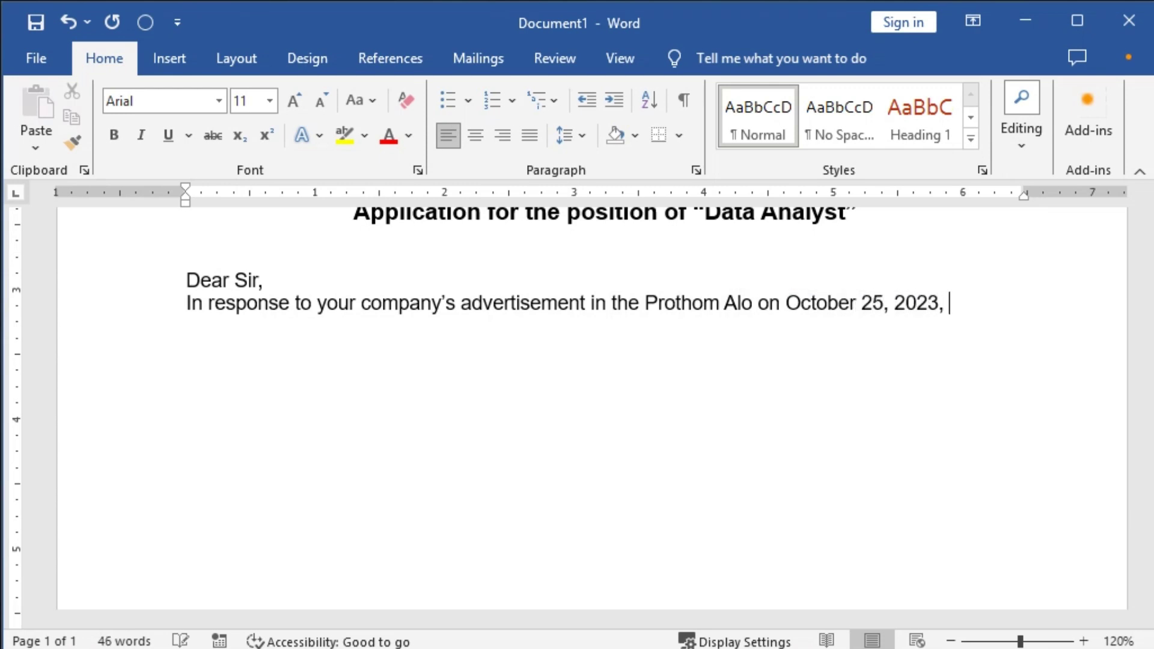
pyautogui.write('I')
pyautogui.press('BackSpace')
pyautogui.press('BackSpace')
pyautogui.press('BackSpace')
pyautogui.write('. I would like to app')
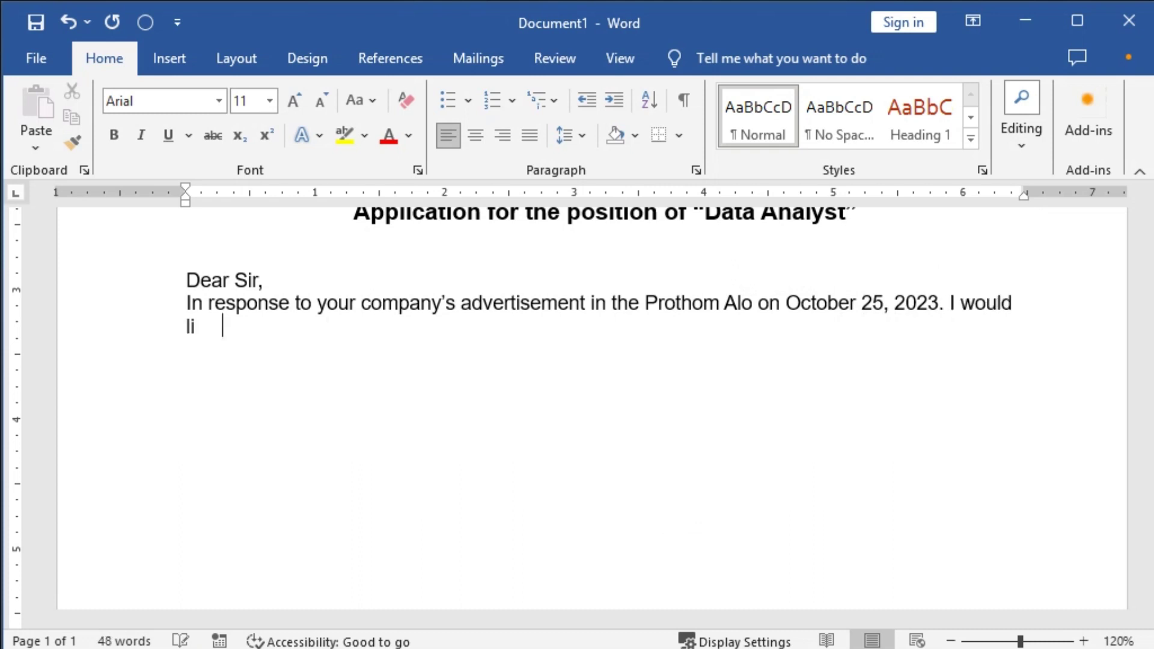
pyautogui.write('ly ')
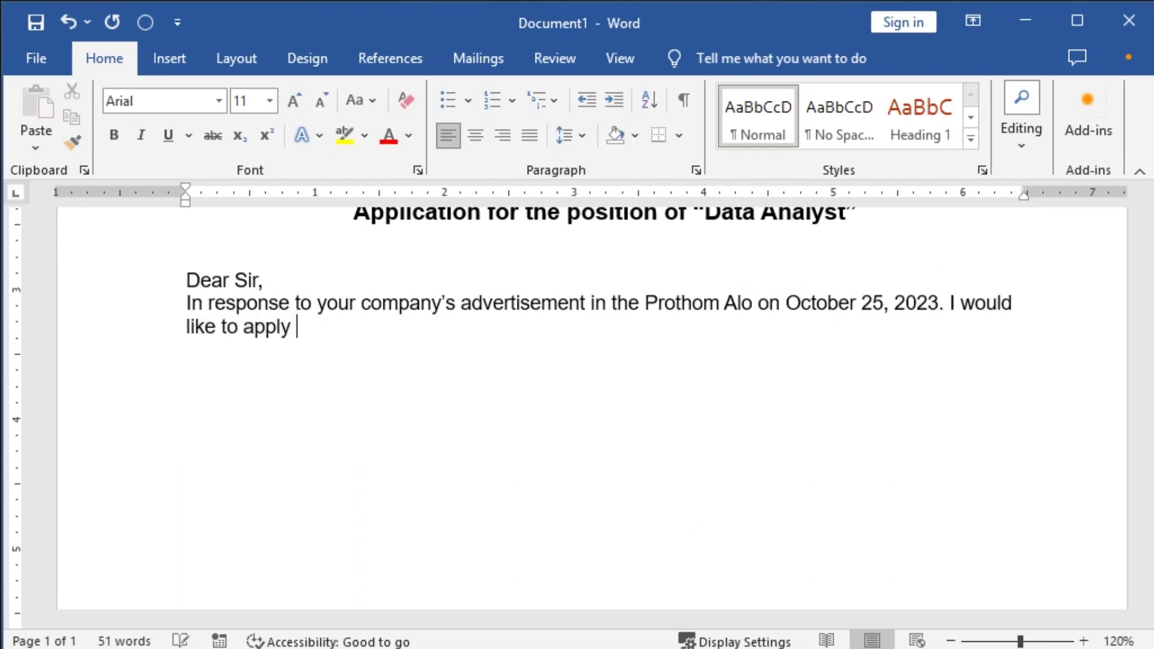
pyautogui.write('for the position fo Dat')
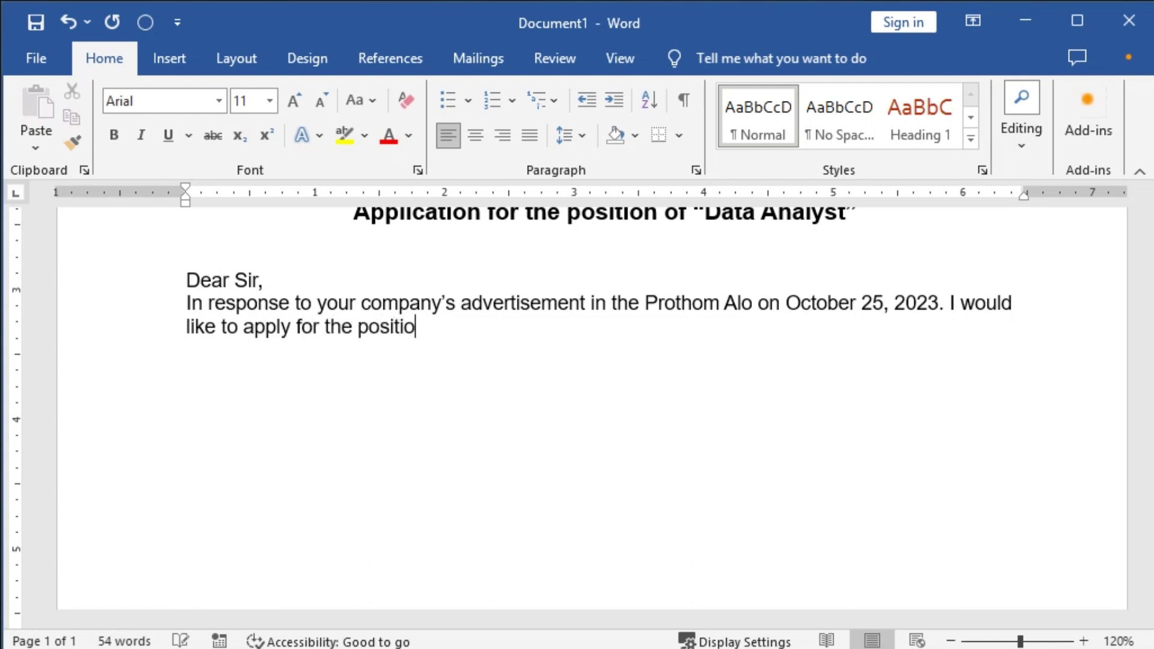
pyautogui.press('BackSpace')
pyautogui.press('BackSpace')
pyautogui.press('BackSpace')
pyautogui.press('BackSpace')
pyautogui.press('BackSpace')
pyautogui.press('BackSpace')
pyautogui.write('of')
# Finish the paragraph with young talents for the research team, and justify it.
pyautogui.write('ta ')
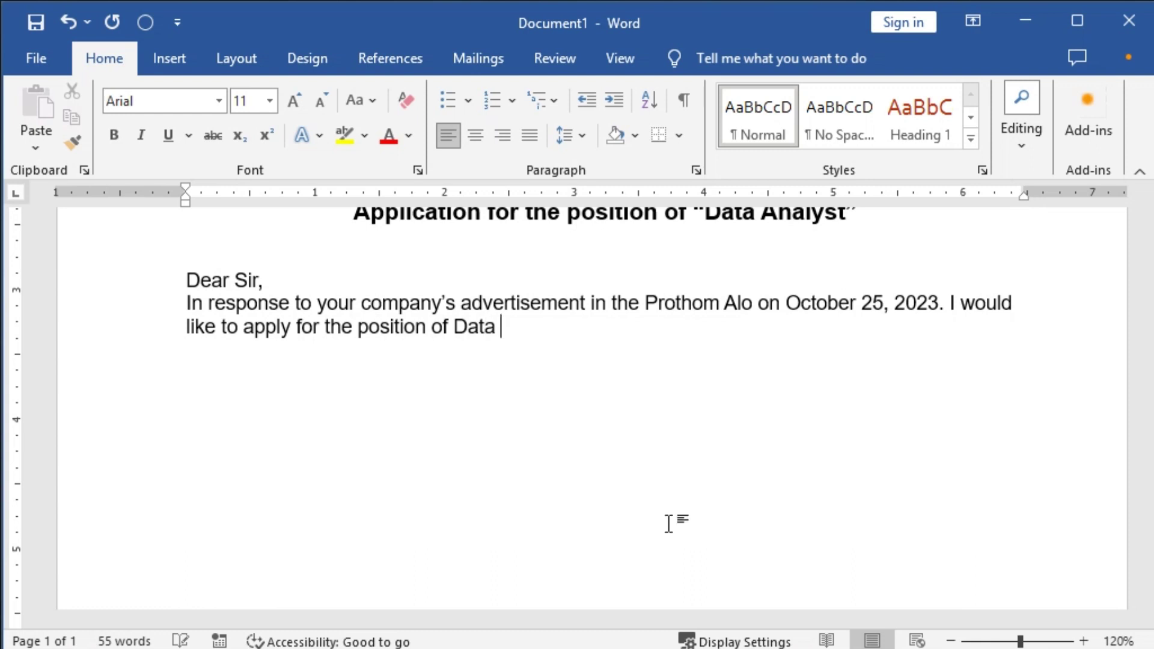
pyautogui.write('Analyst. ')
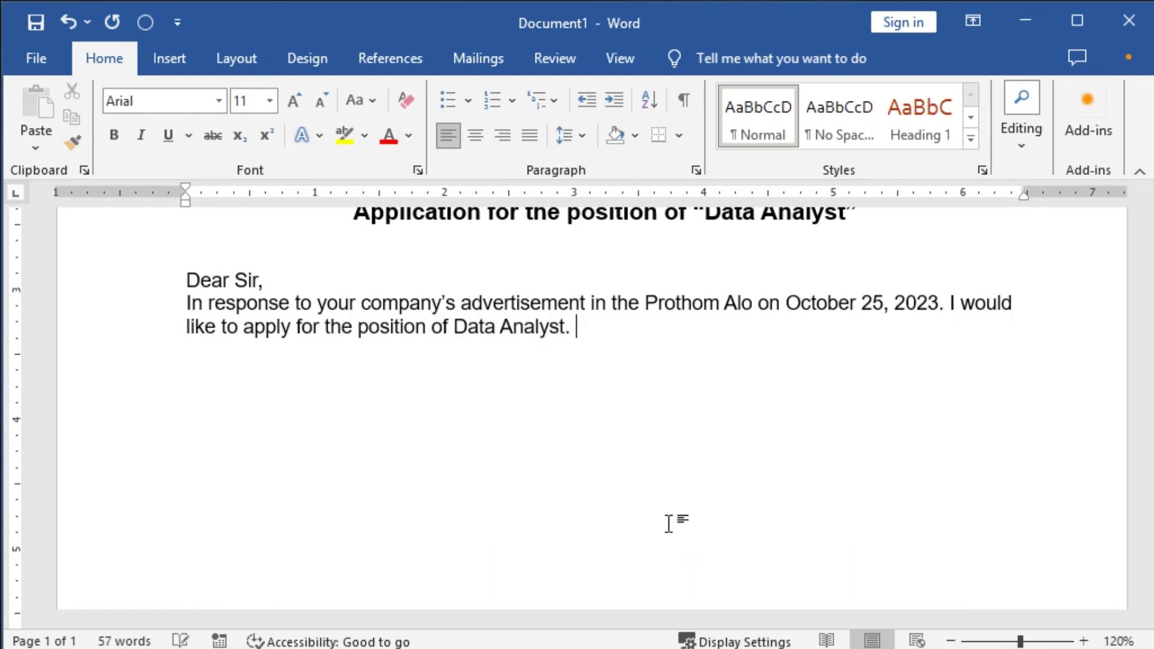
pyautogui.write('I understand')
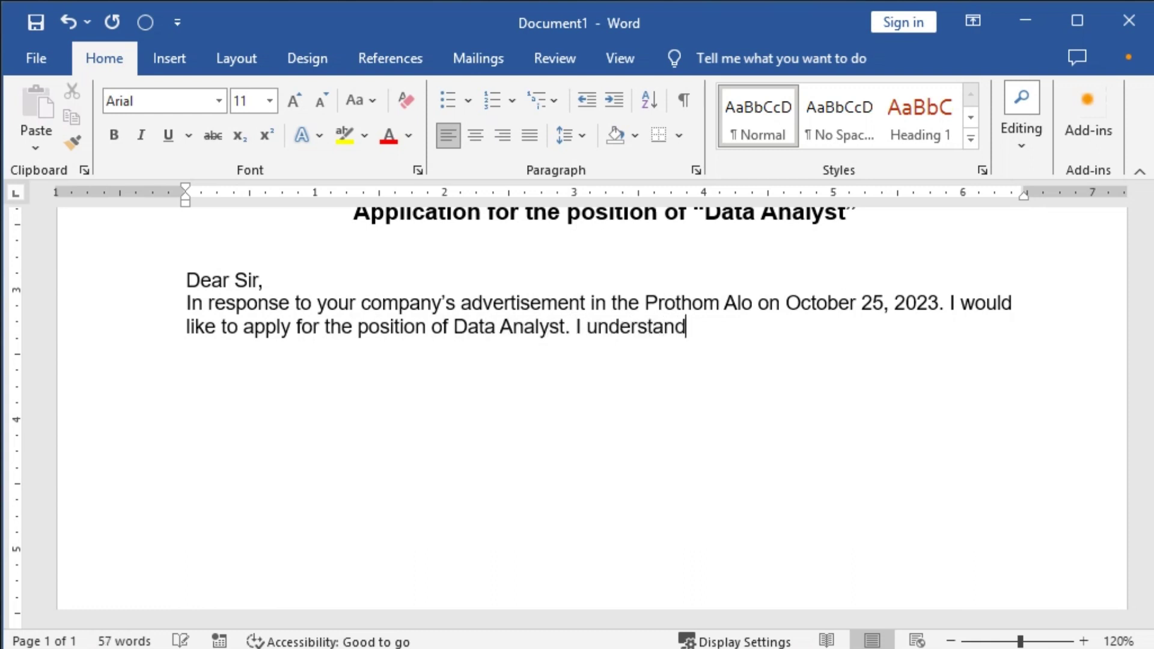
pyautogui.write(' from your po')
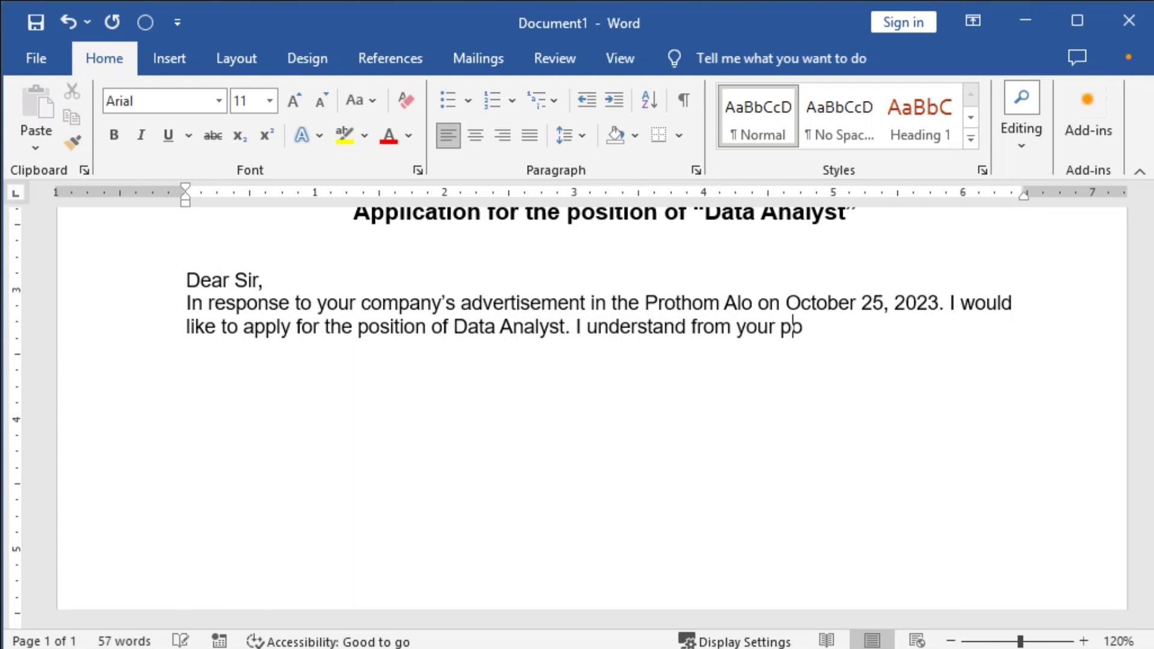
pyautogui.write('st that your ')
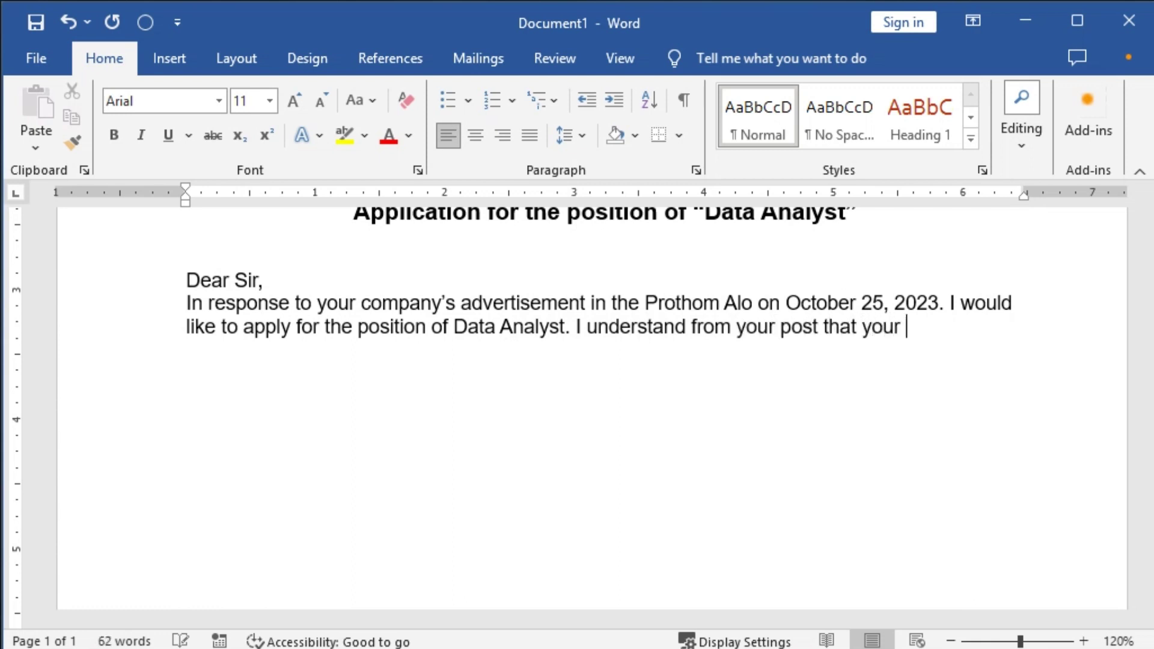
pyautogui.write('organizatio')
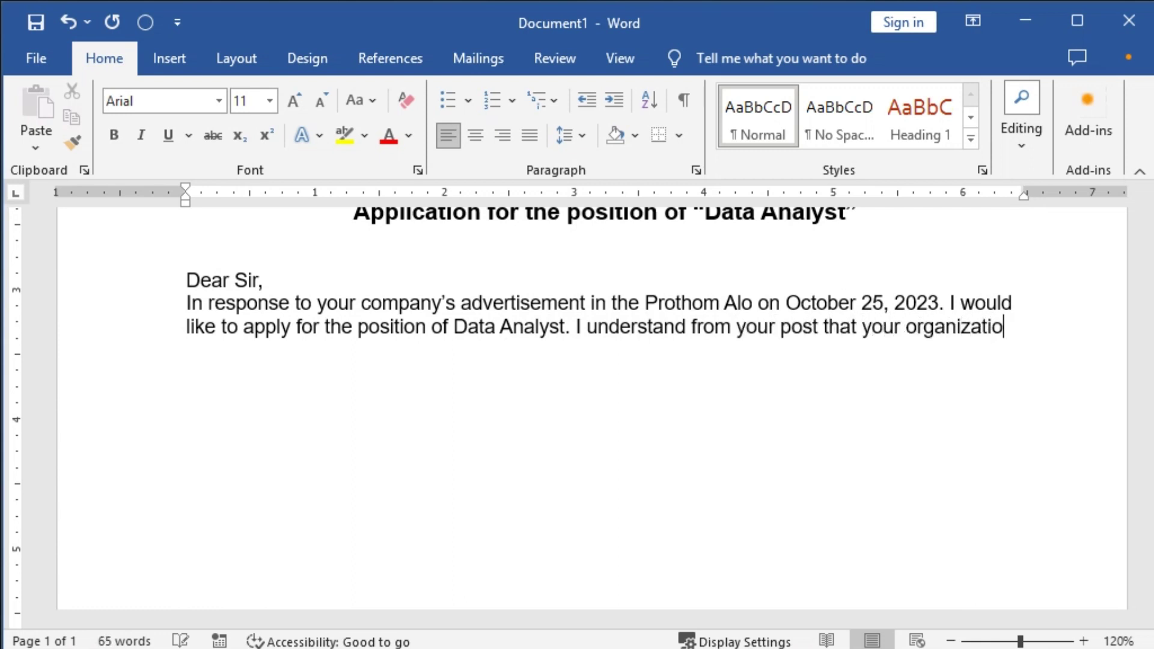
pyautogui.write('n is look')
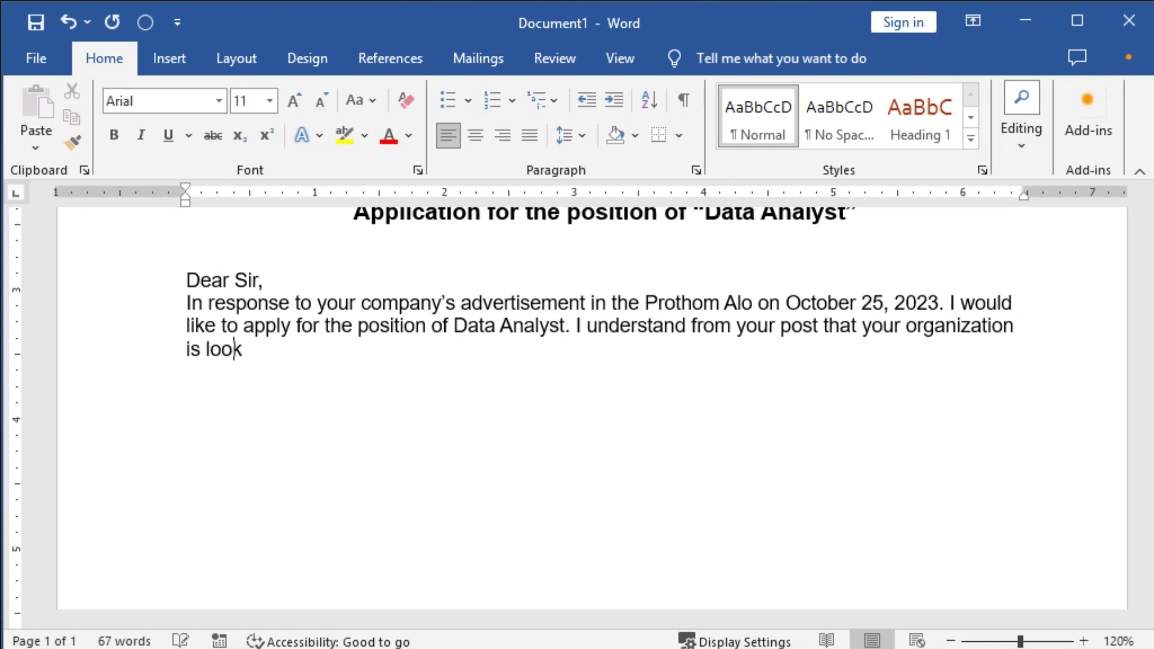
pyautogui.write('ing for youn')
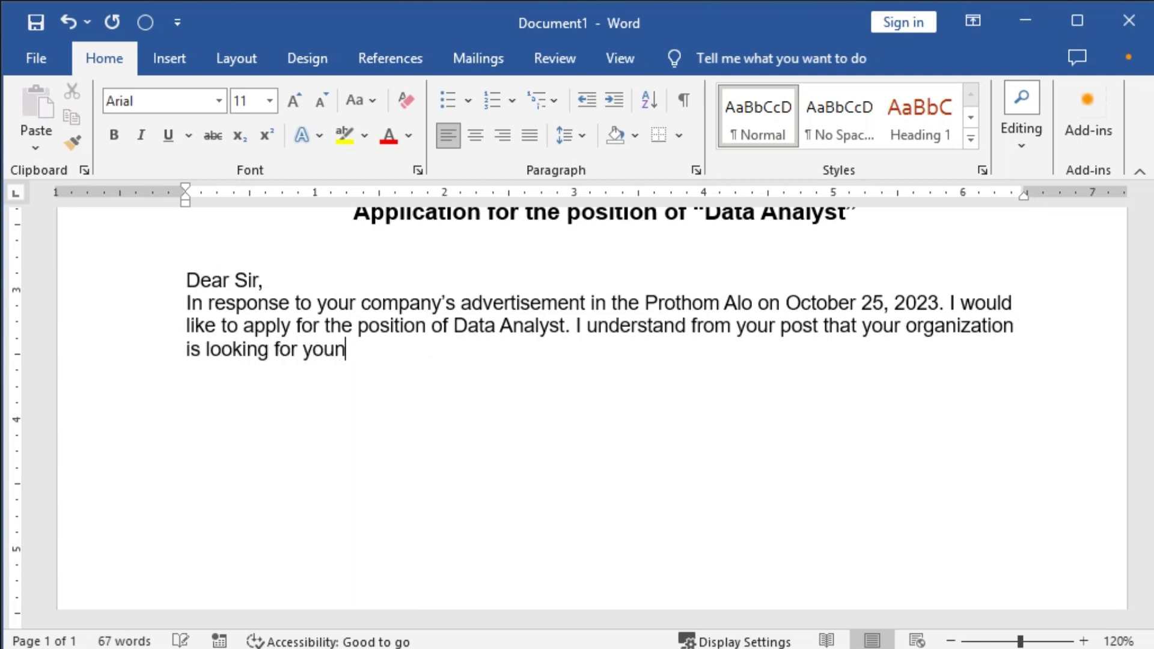
pyautogui.write('g and dyna')
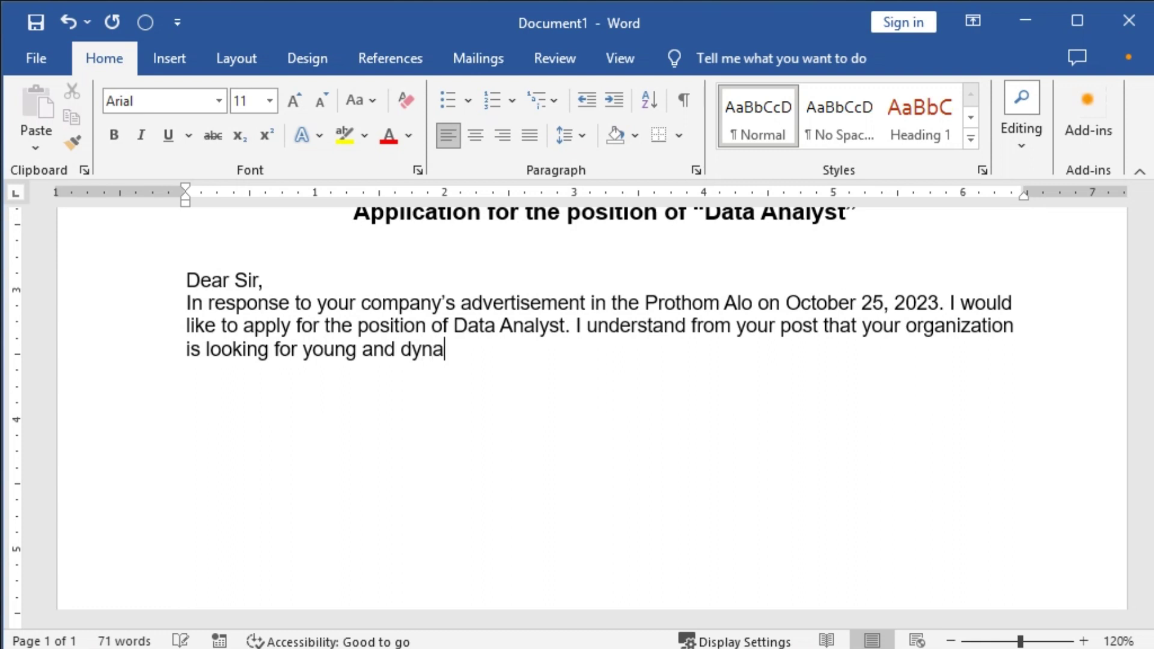
pyautogui.write('mic tele')
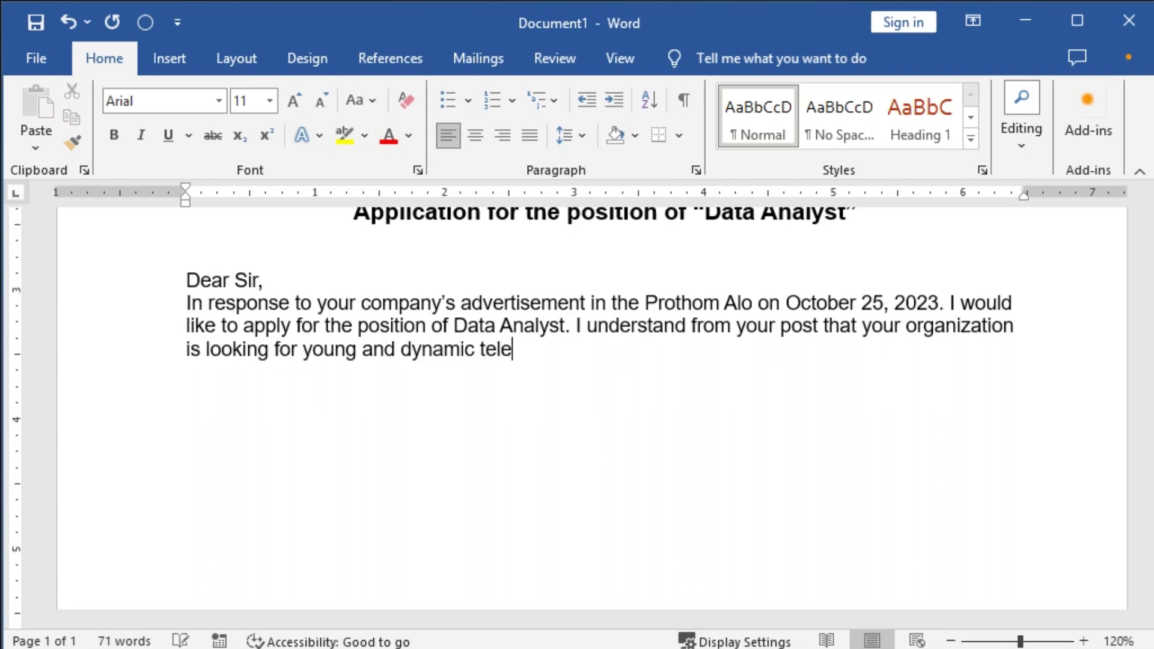
pyautogui.press('BackSpace')
pyautogui.press('BackSpace')
pyautogui.press('BackSpace')
pyautogui.write('a;l')
pyautogui.press('BackSpace')
pyautogui.press('BackSpace')
pyautogui.write('lents to work in')
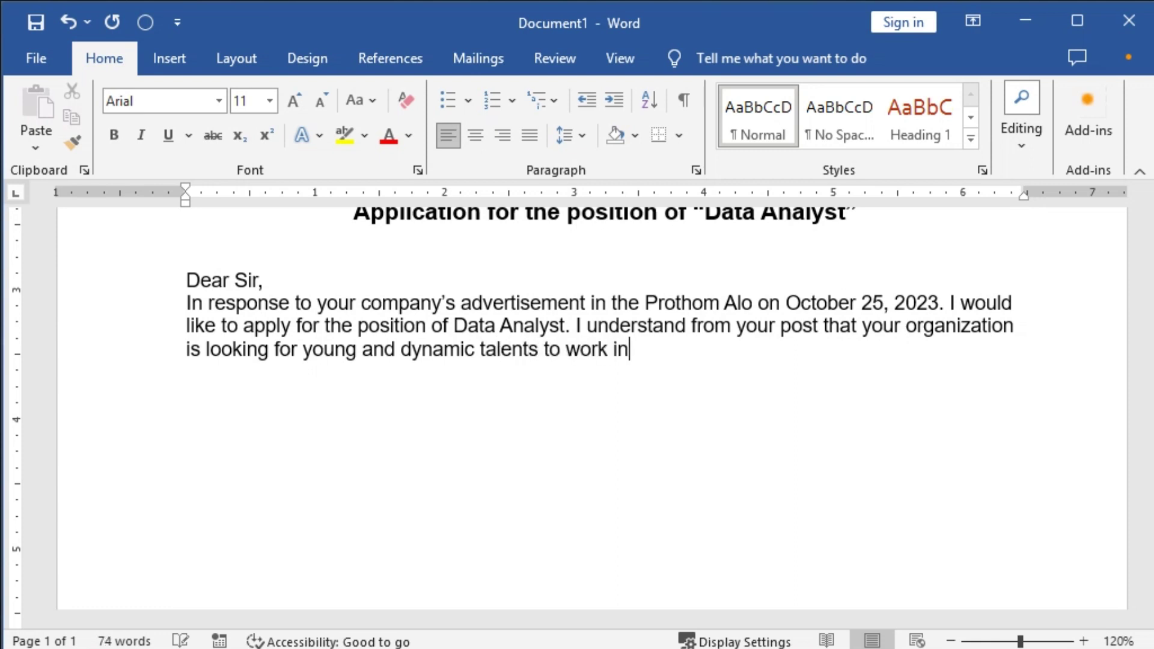
pyautogui.write(' the research team.')
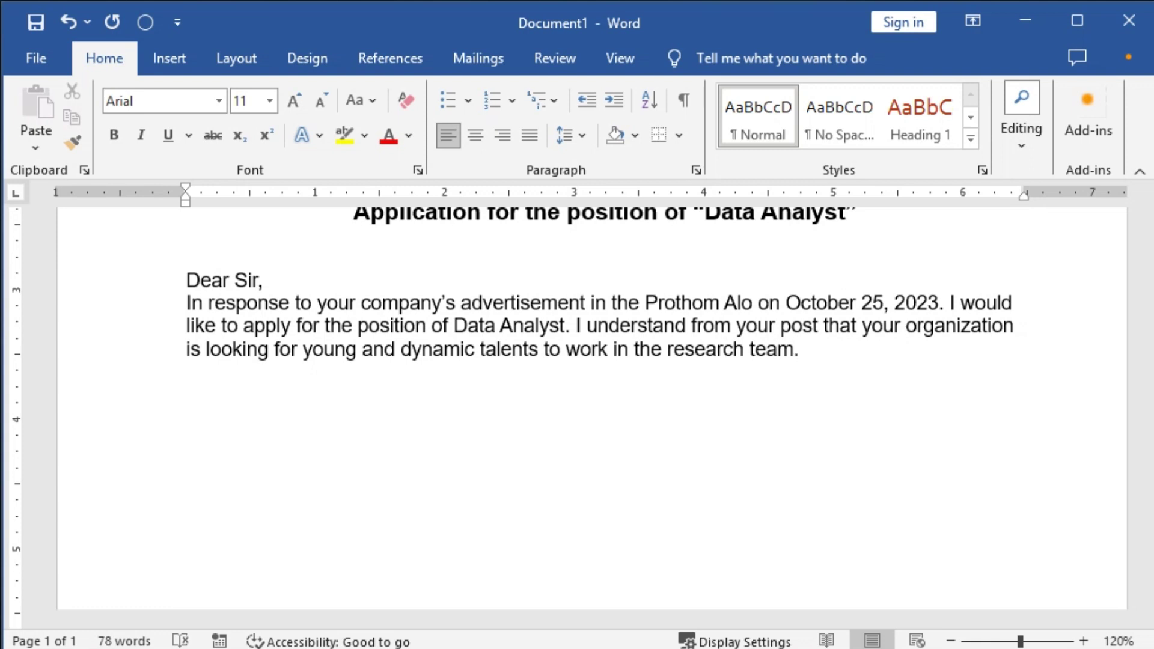
pyautogui.hotkey('ctrl', 'j')
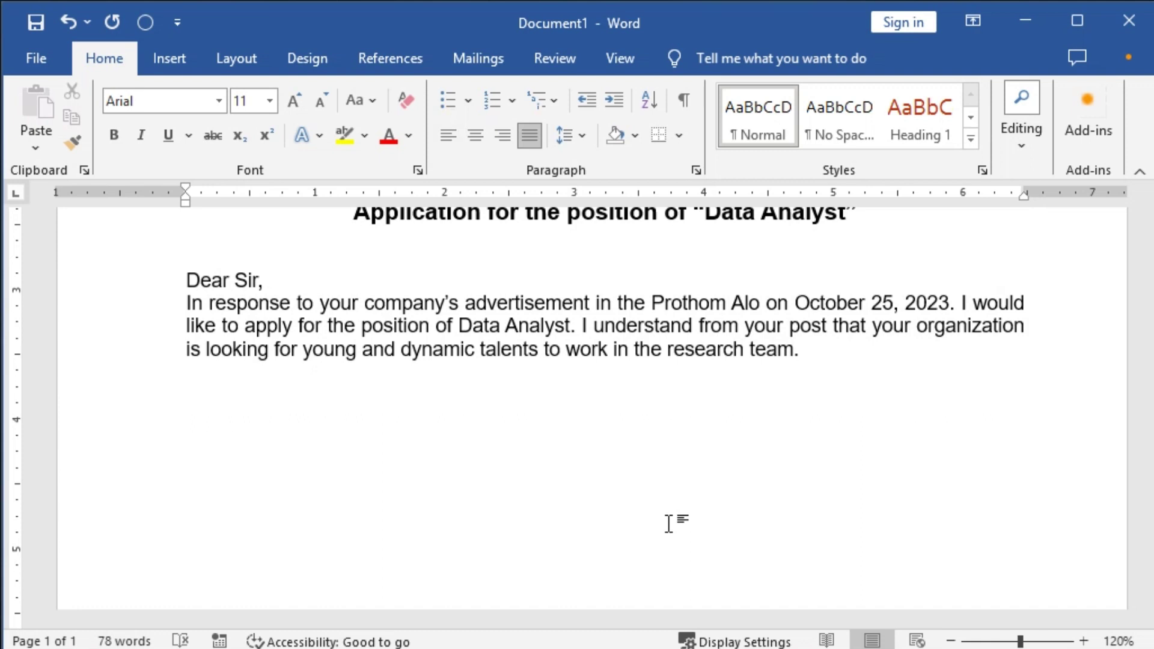
# Start a paragraph: 'As you can see from my attached resume, the education and part-time work...'.
pyautogui.press('Return')
pyautogui.write('As you can see ')
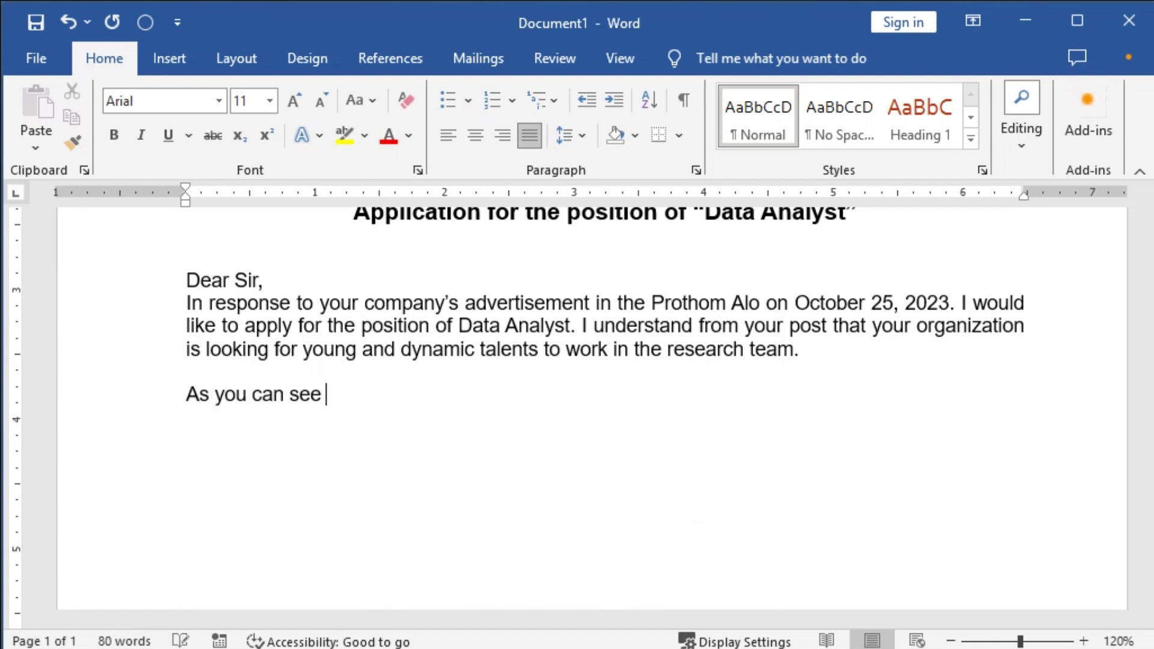
pyautogui.write('from my attached resume, the educationa')
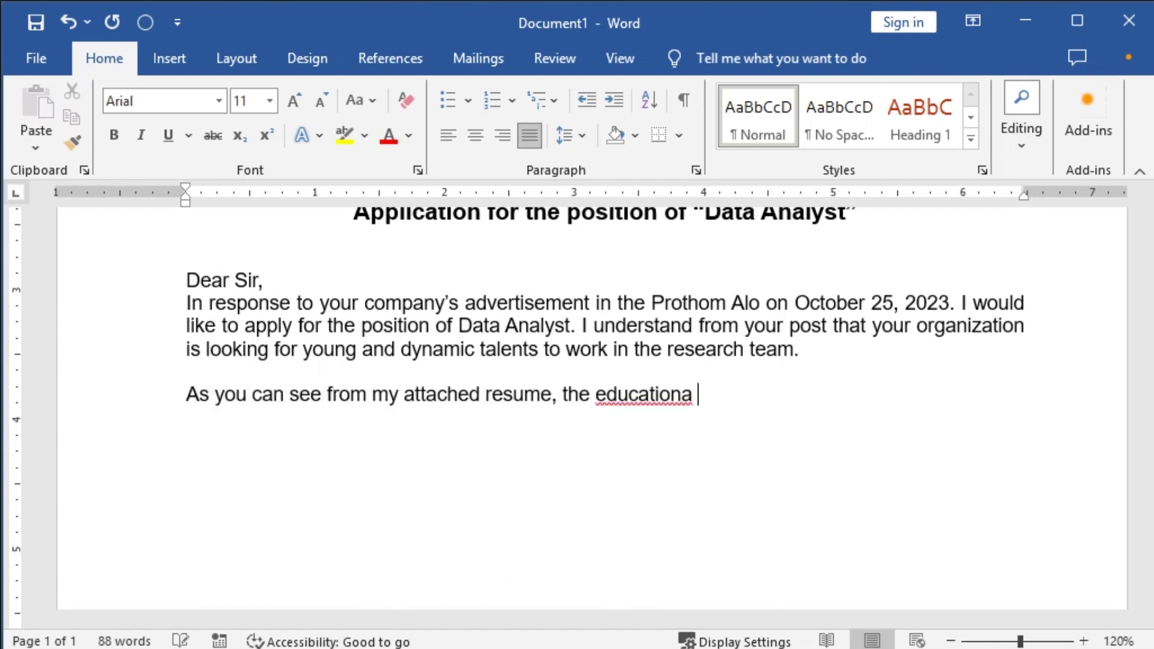
pyautogui.press('BackSpace')
pyautogui.write('and part-ti')
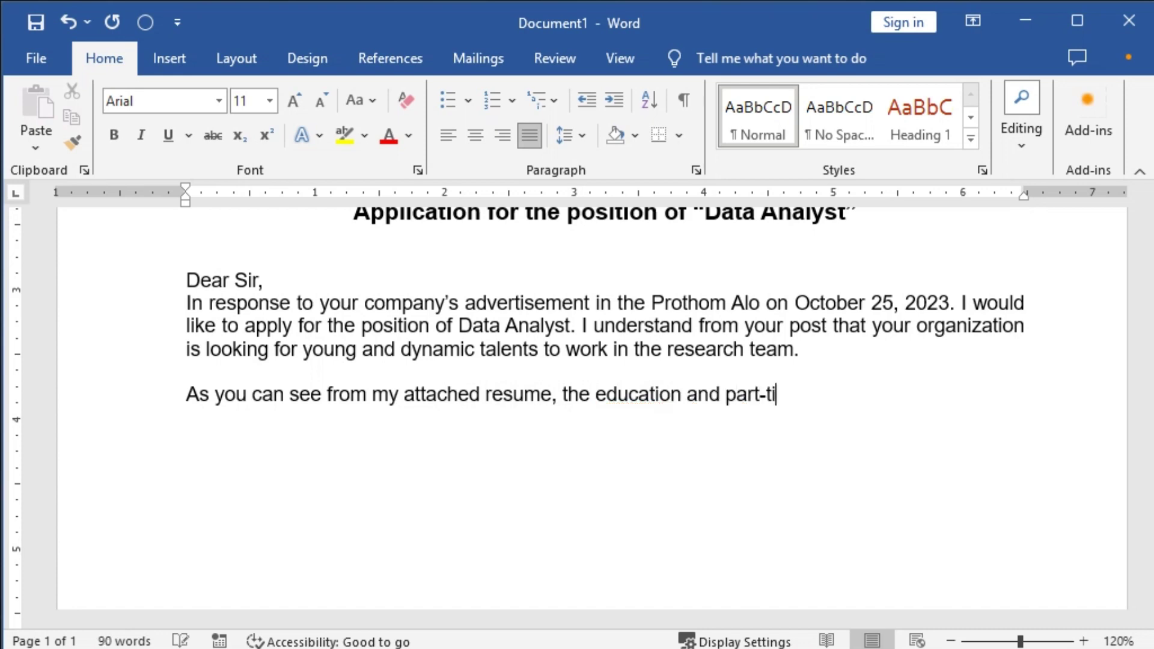
pyautogui.write('me work I have gained over the past few years and my e')
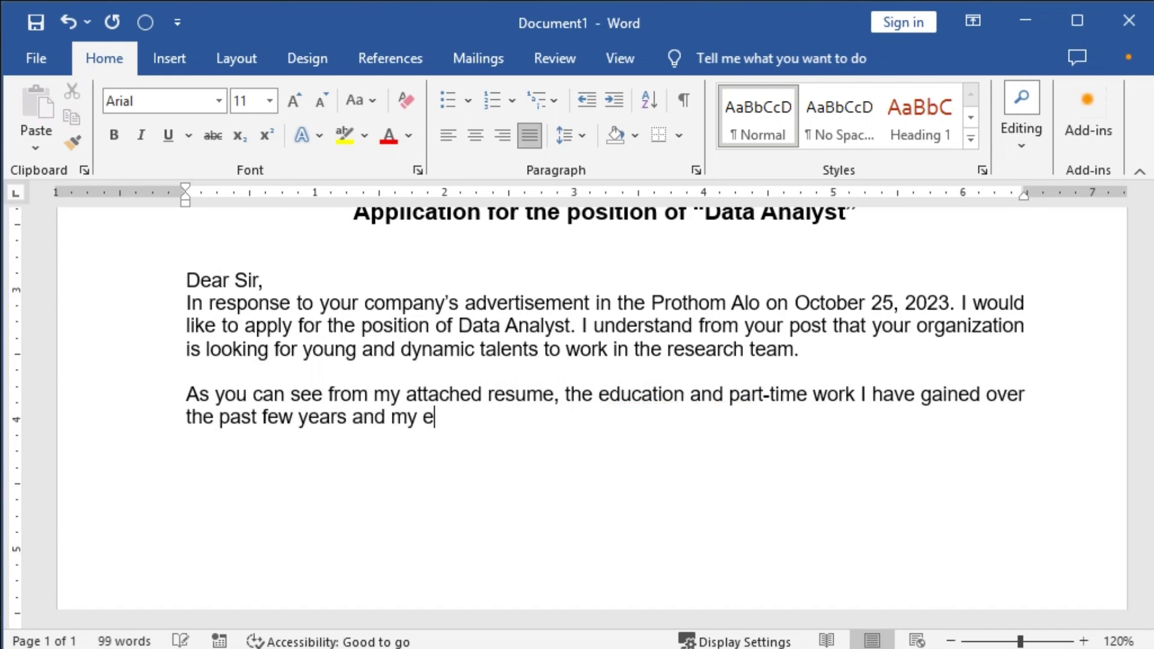
pyautogui.write('xtensive knowledge of data analyzing strat')
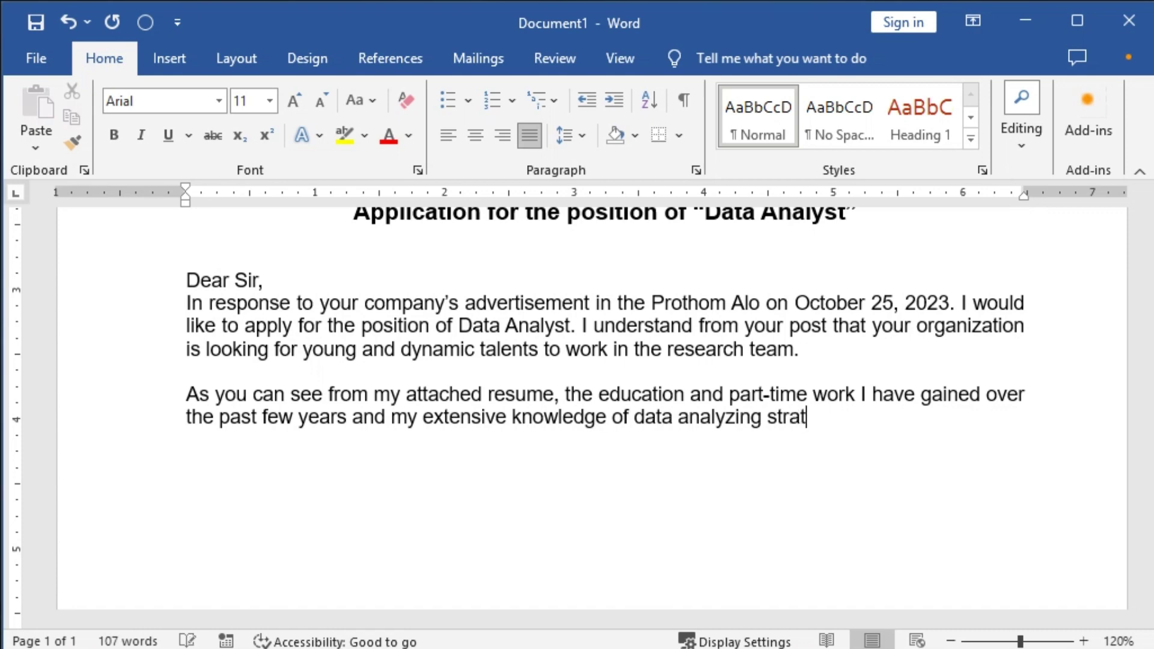
pyautogui.write('egies make me a perfect fit for this position. I want to work this full-time j')
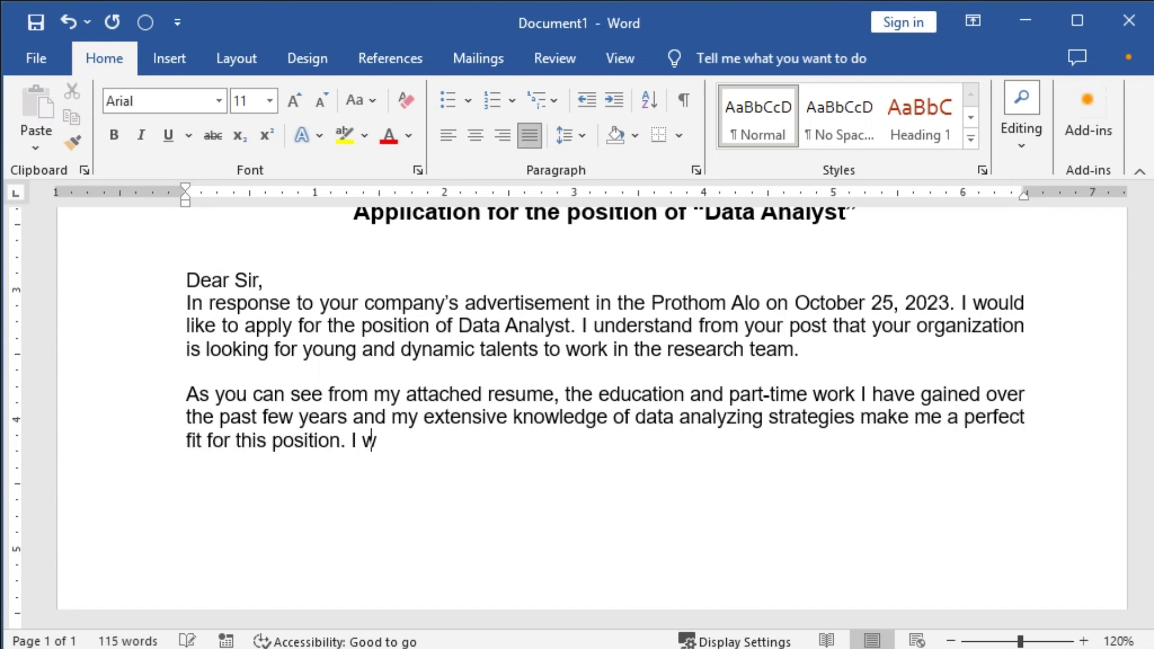
pyautogui.write('ob as a Research Analyst.')
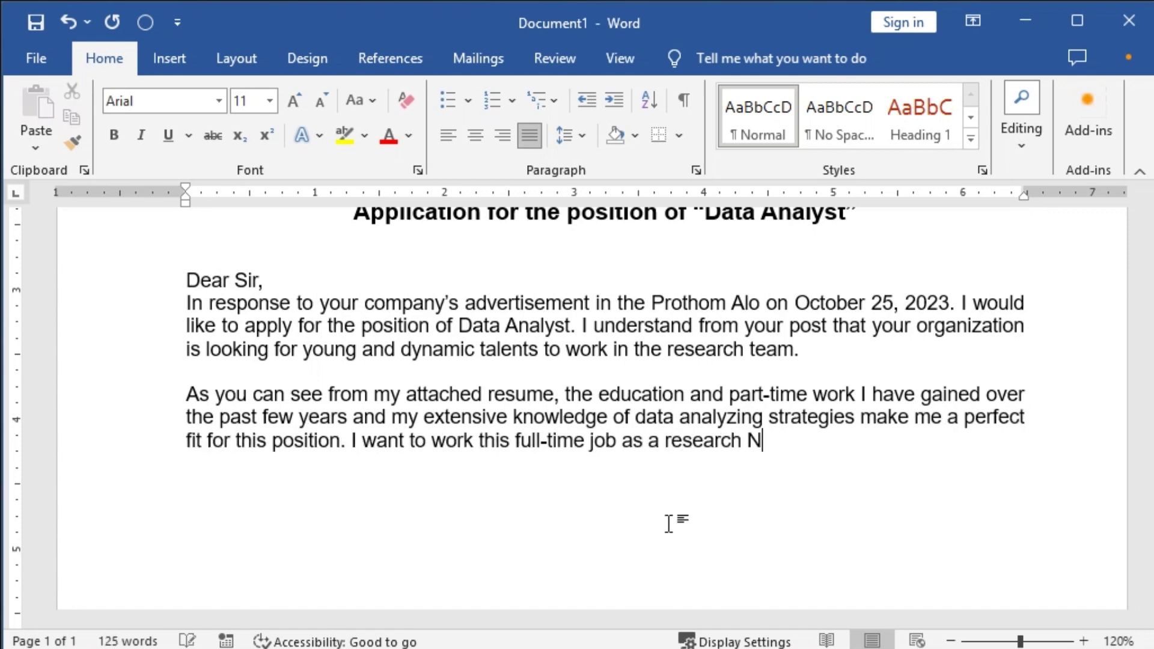
# Begin a third paragraph: 'I believe that working for a reputable organization like yours...'.
pyautogui.press('Return')
pyautogui.press('Return')
pyautogui.write('I be')
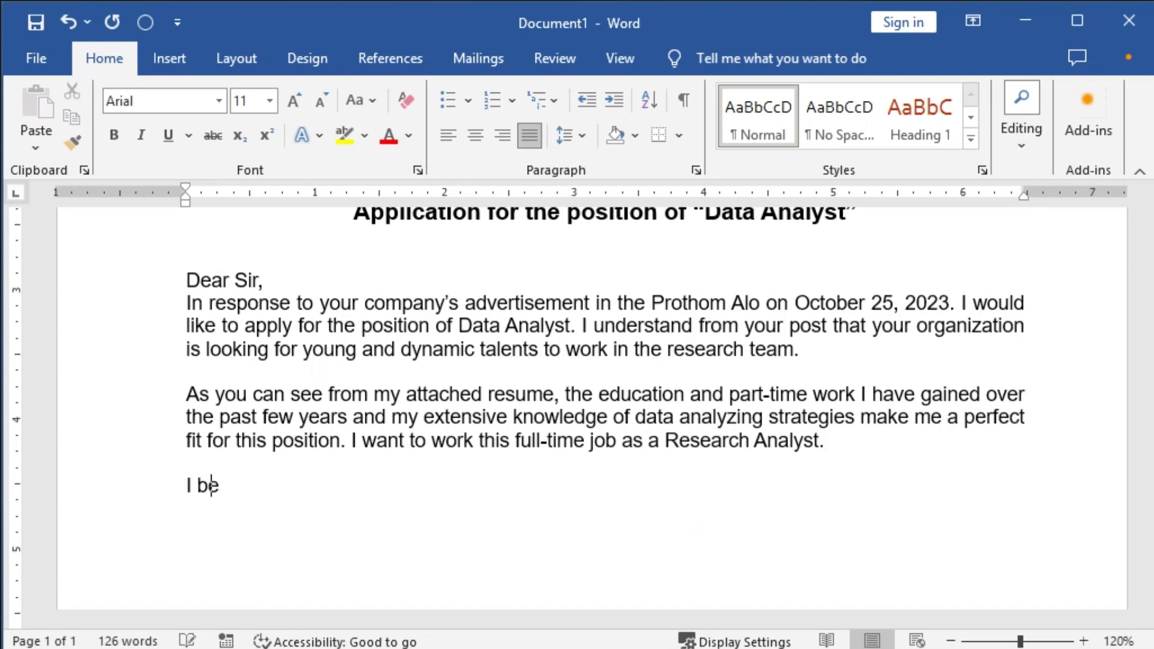
pyautogui.write('lieve that working for a reputable organization like yours w')
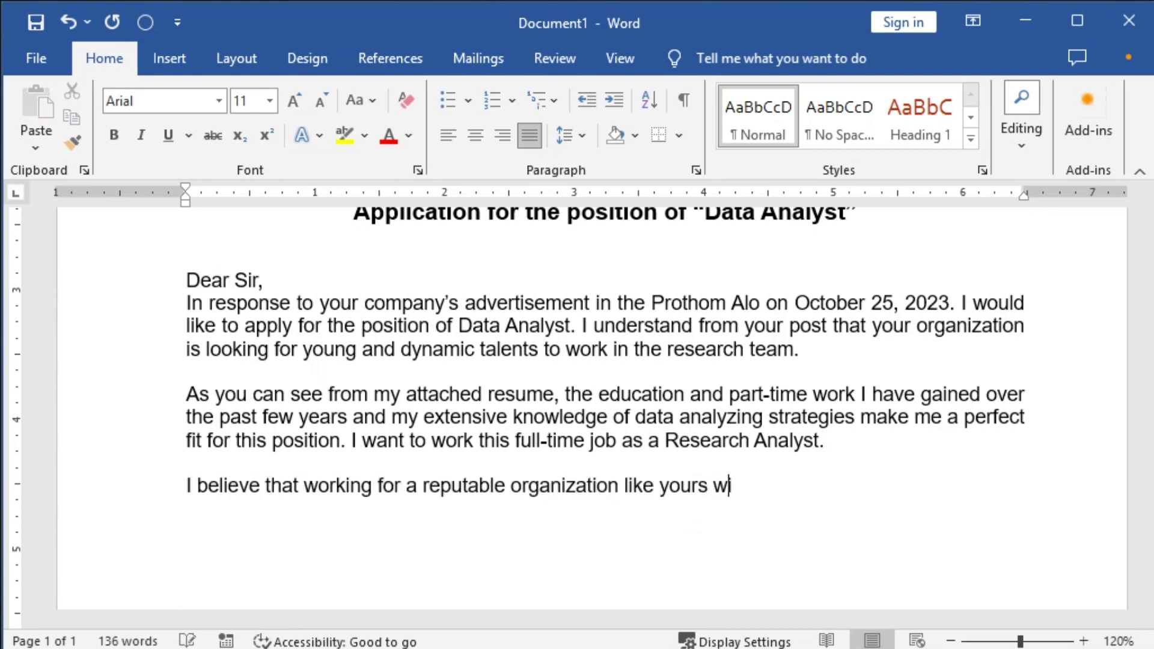
pyautogui.write('ill provide me with the best opportunity to develop a car')
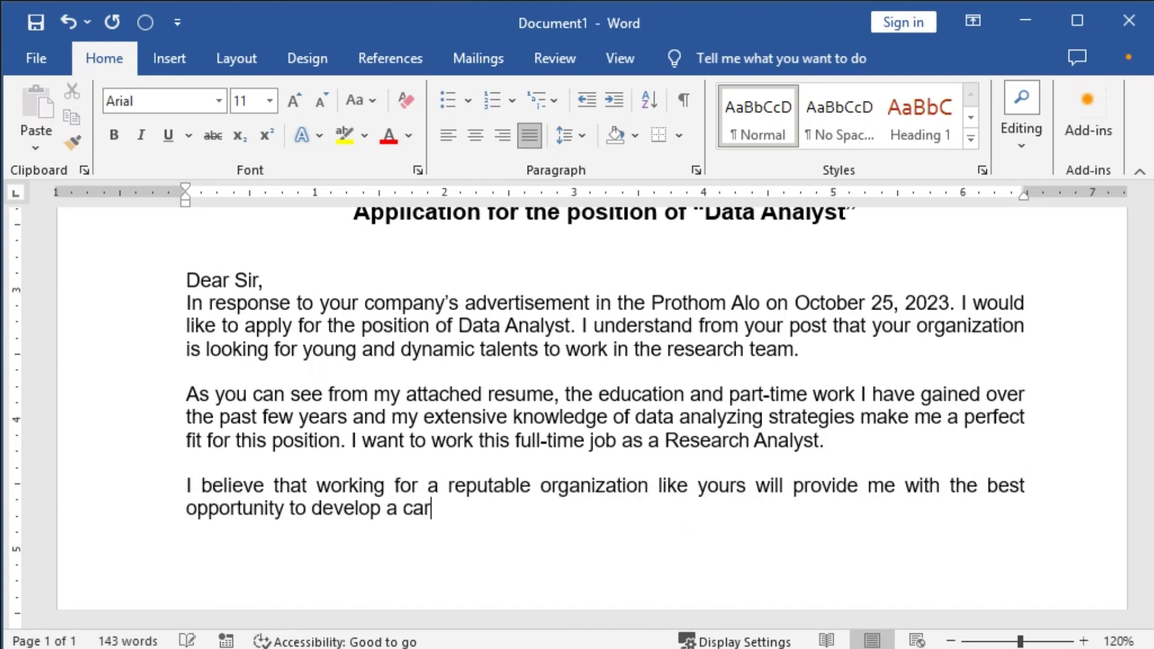
pyautogui.write("eer in Data Analyst and research field. I'm confident that if you are in")
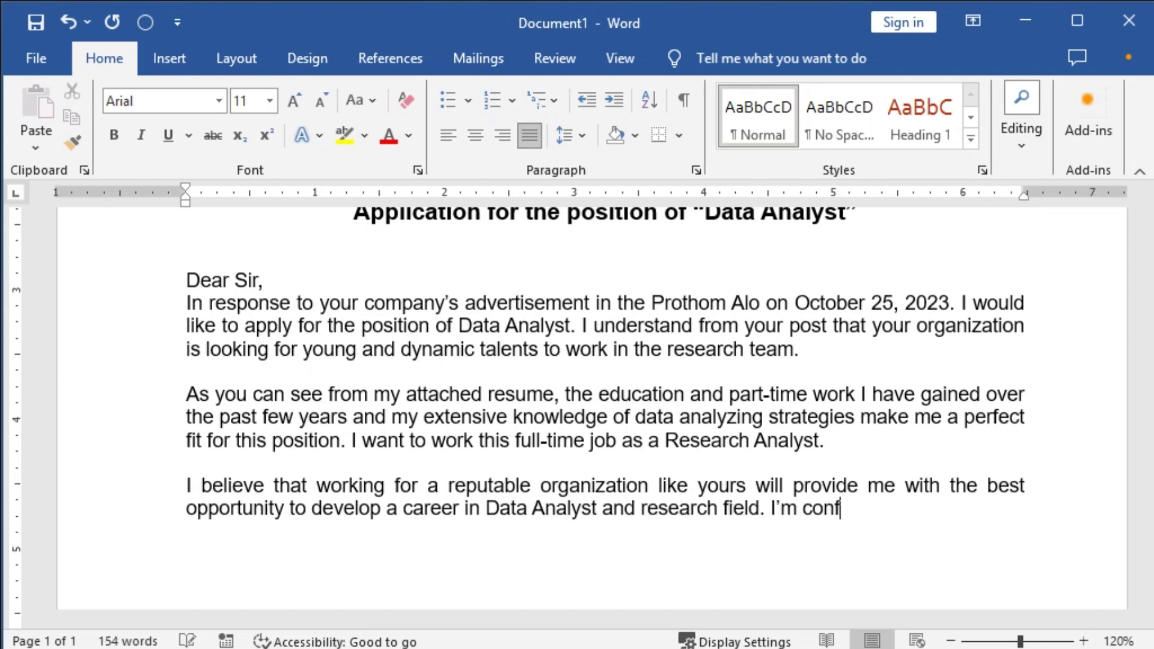
pyautogui.write('vited to work on your te')
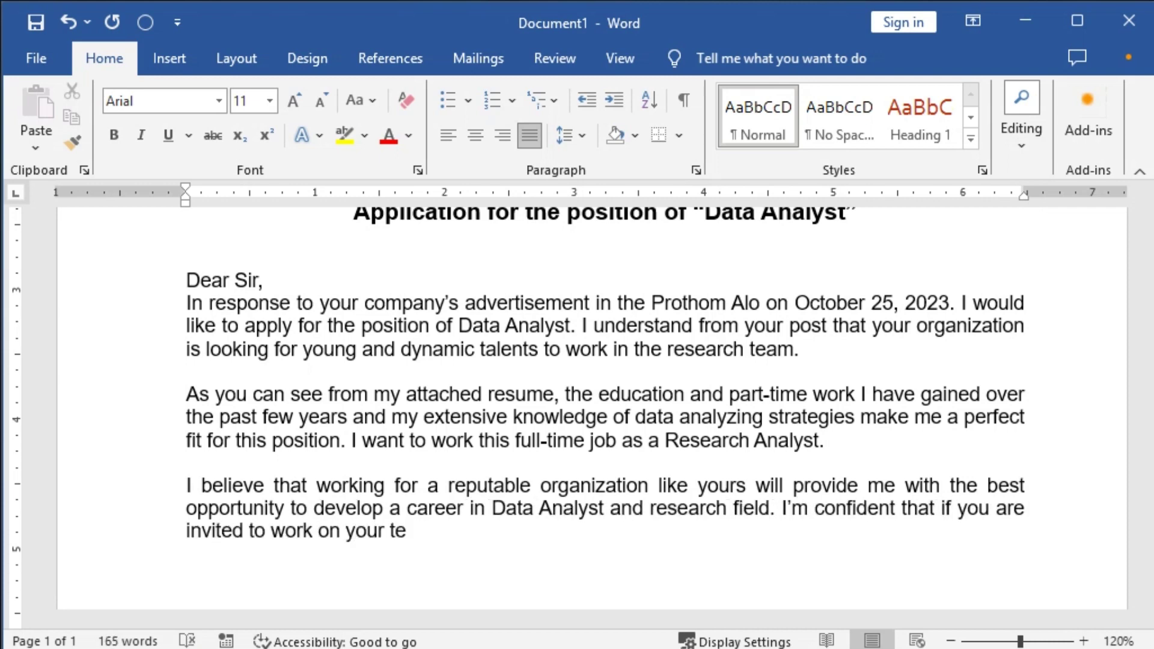
pyautogui.write('am, I will prove my value to your company thro')
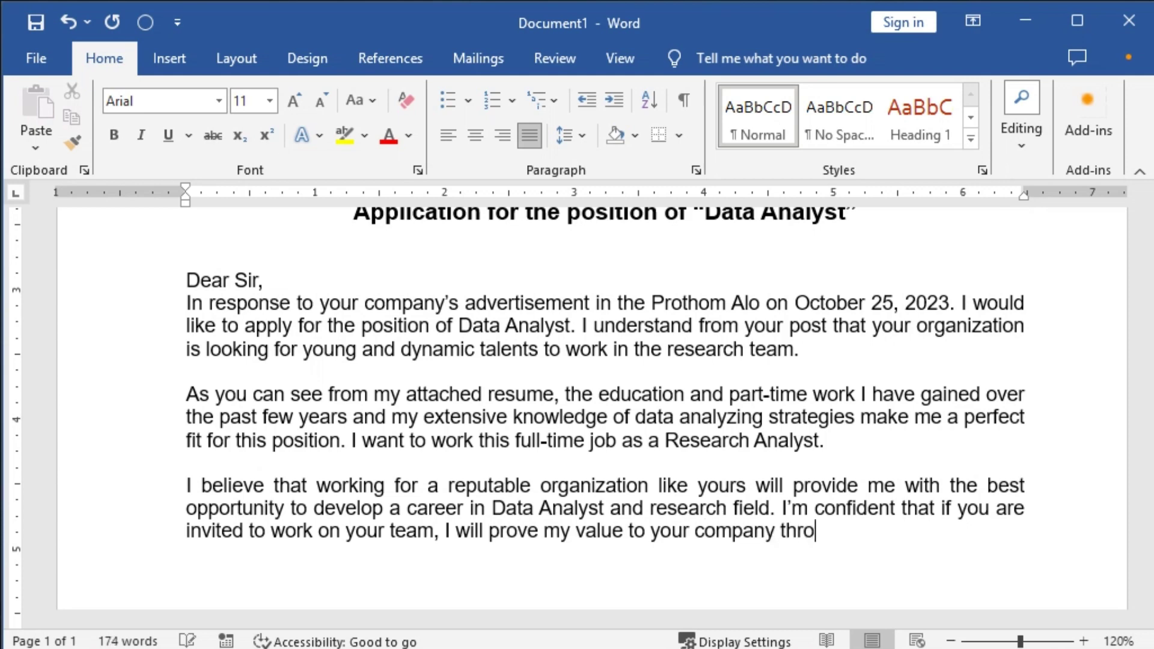
pyautogui.write('ugh my hard work. honesty and high le')
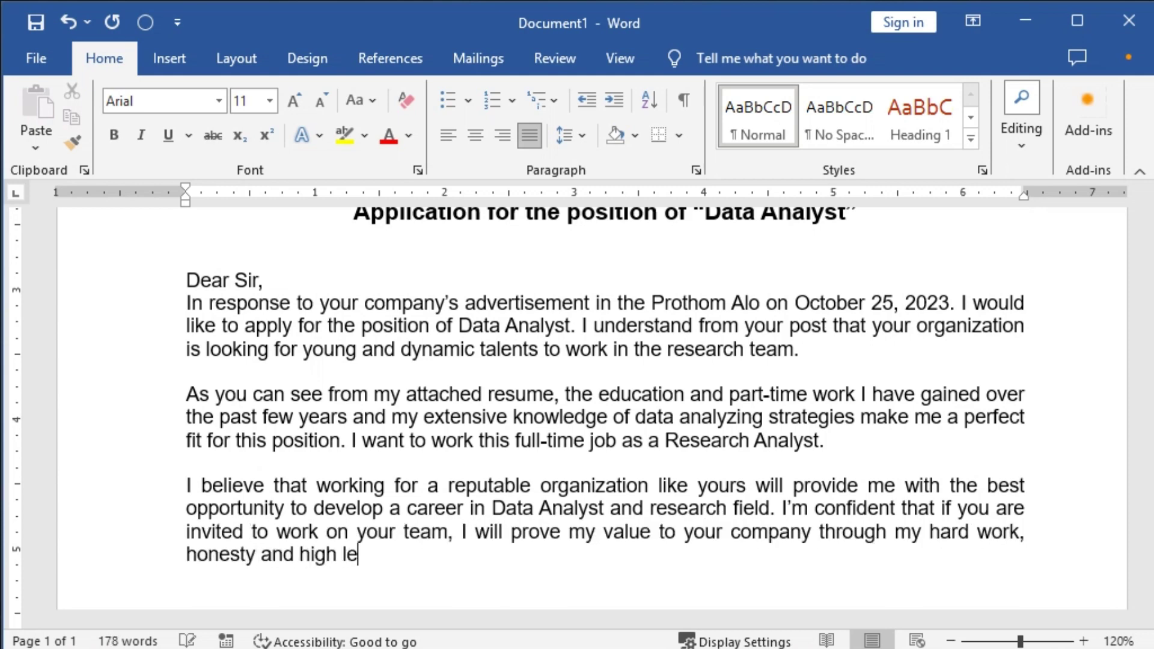
pyautogui.write('vel of skill.')
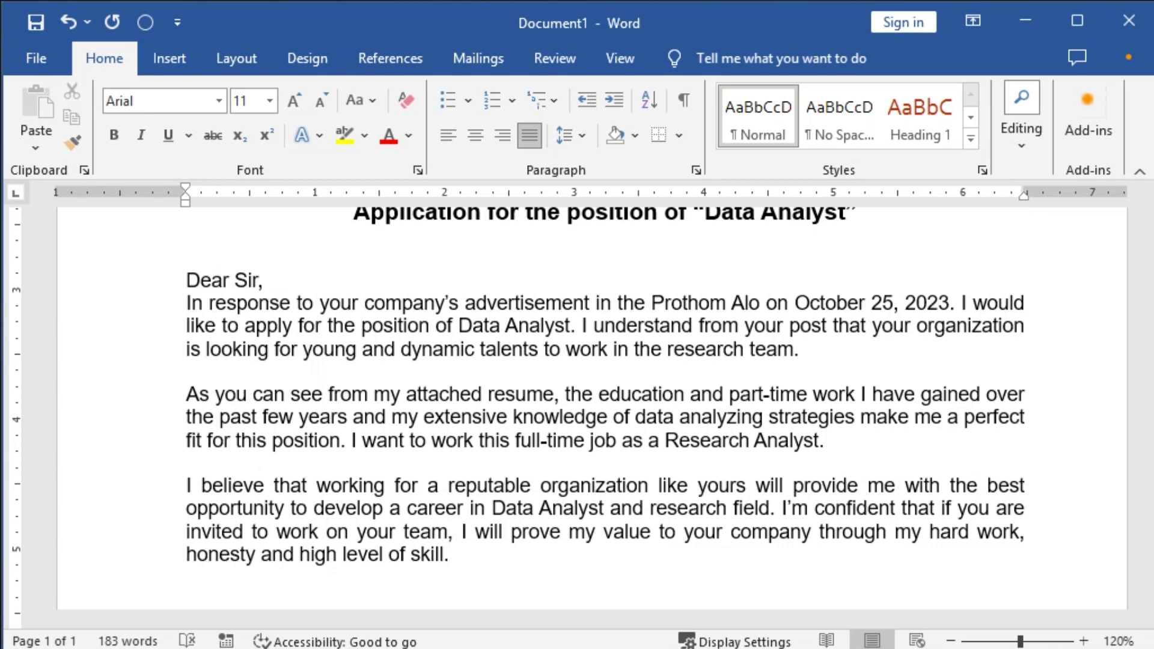
# Add the interview request with phone number and e-mail as plain text, then start 'Thank you,'.
pyautogui.write('would')
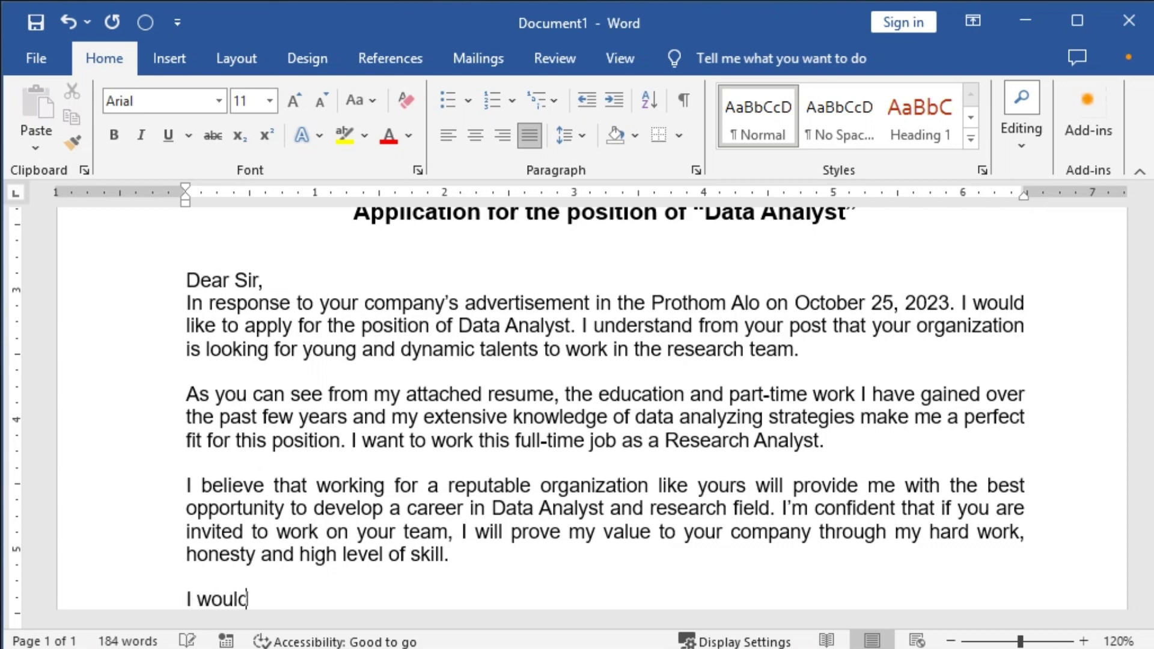
pyautogui.write(' request ')
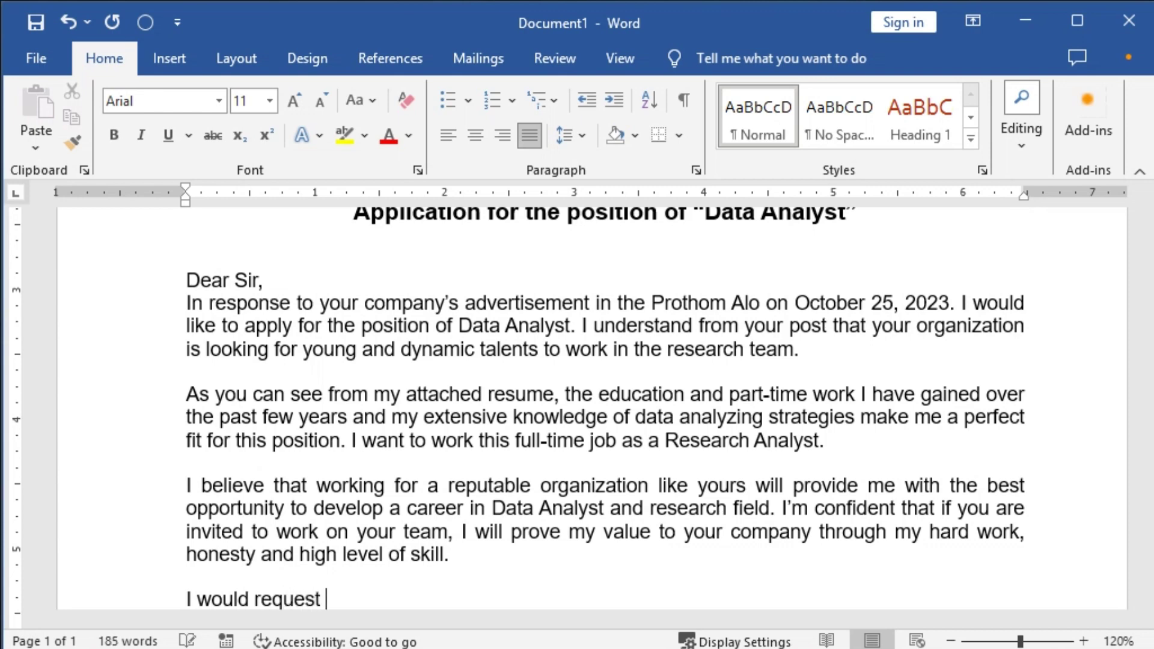
pyautogui.write('for an in')
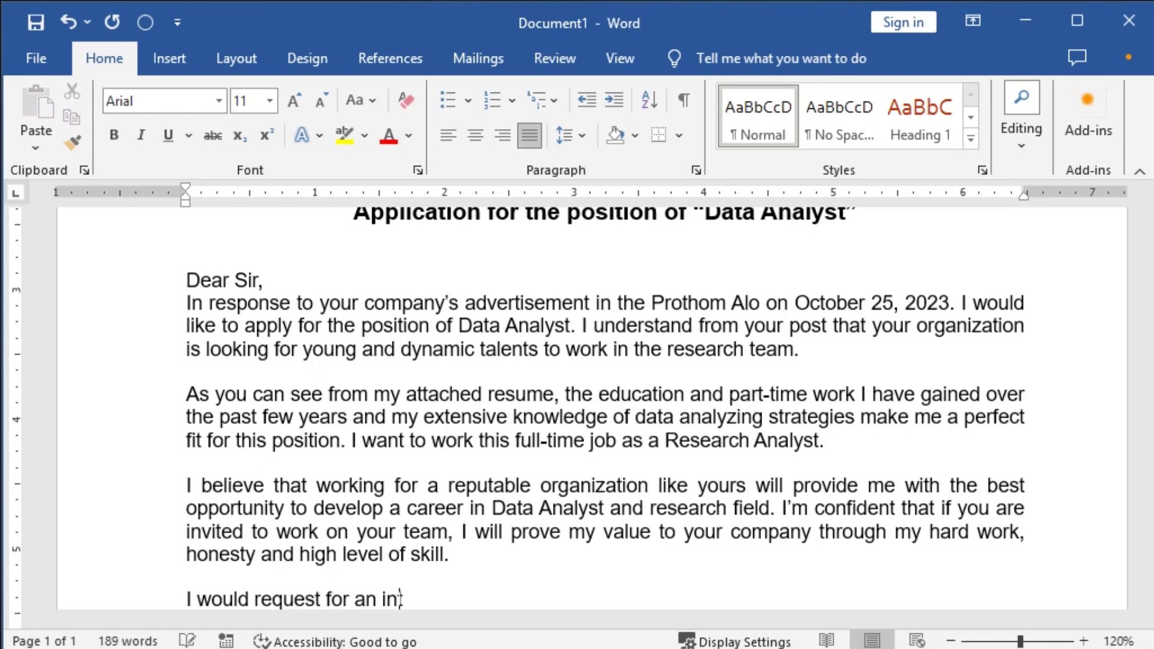
pyautogui.write('terview at yo')
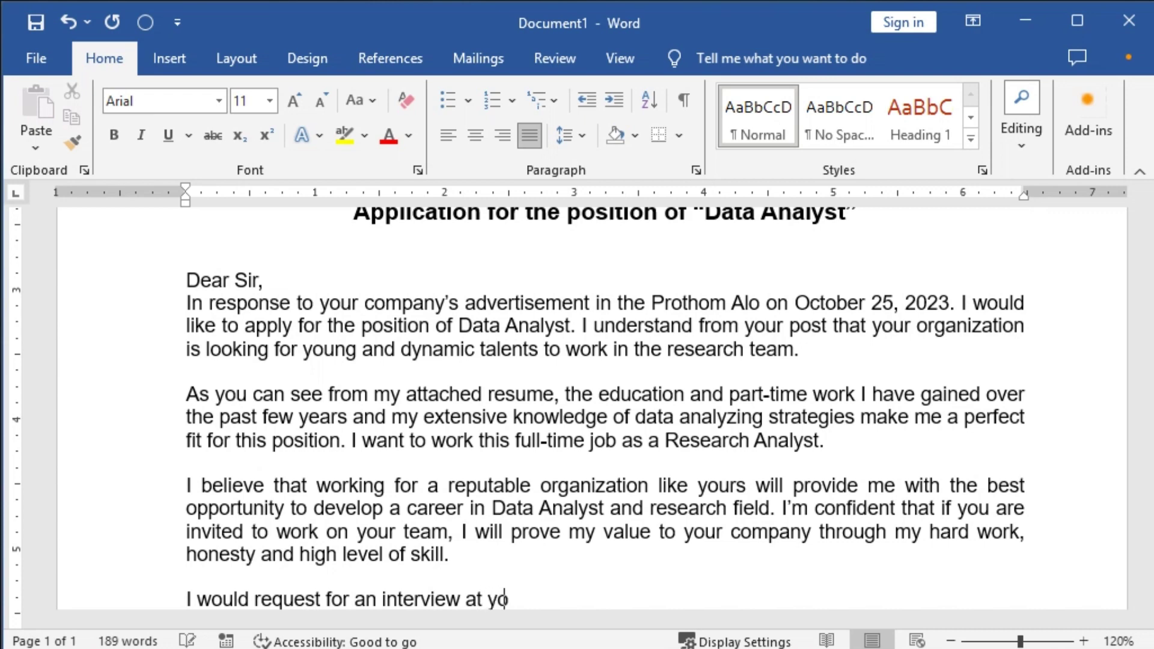
pyautogui.write('ur convenienc')
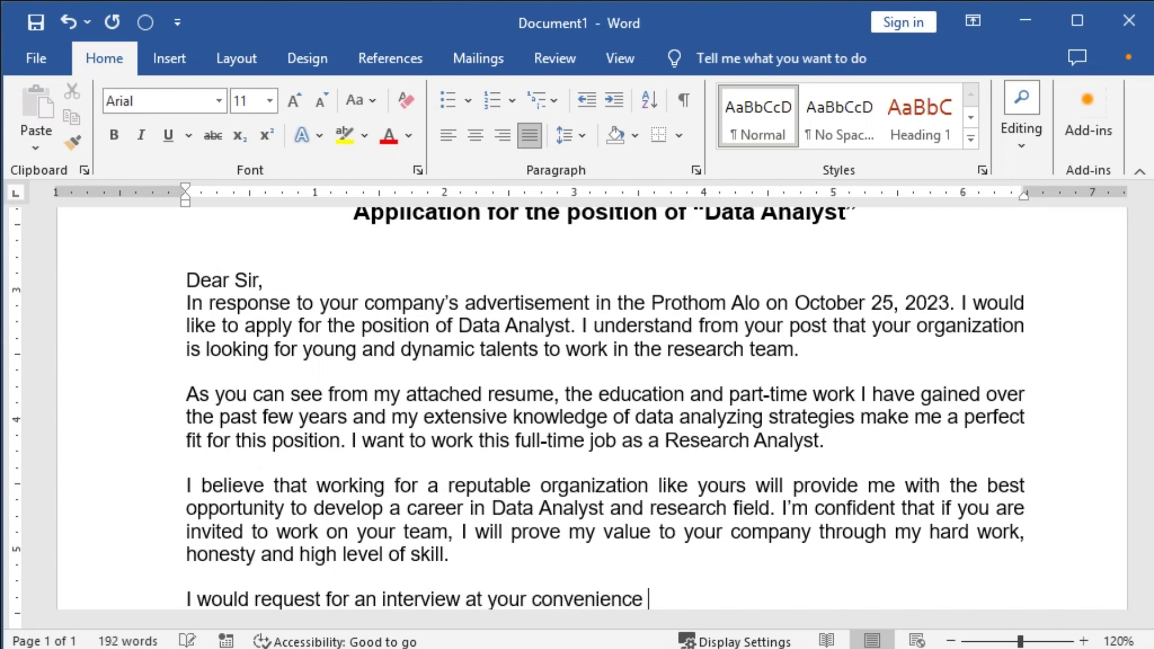
pyautogui.write('e. For any qu')
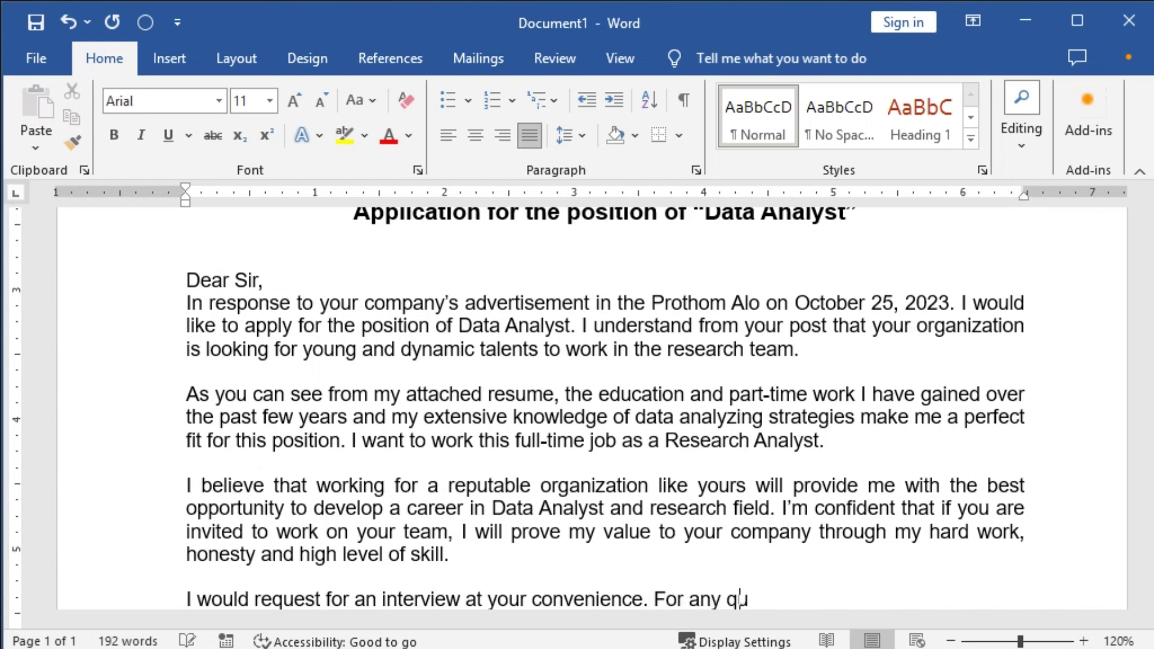
pyautogui.write('eary, you')
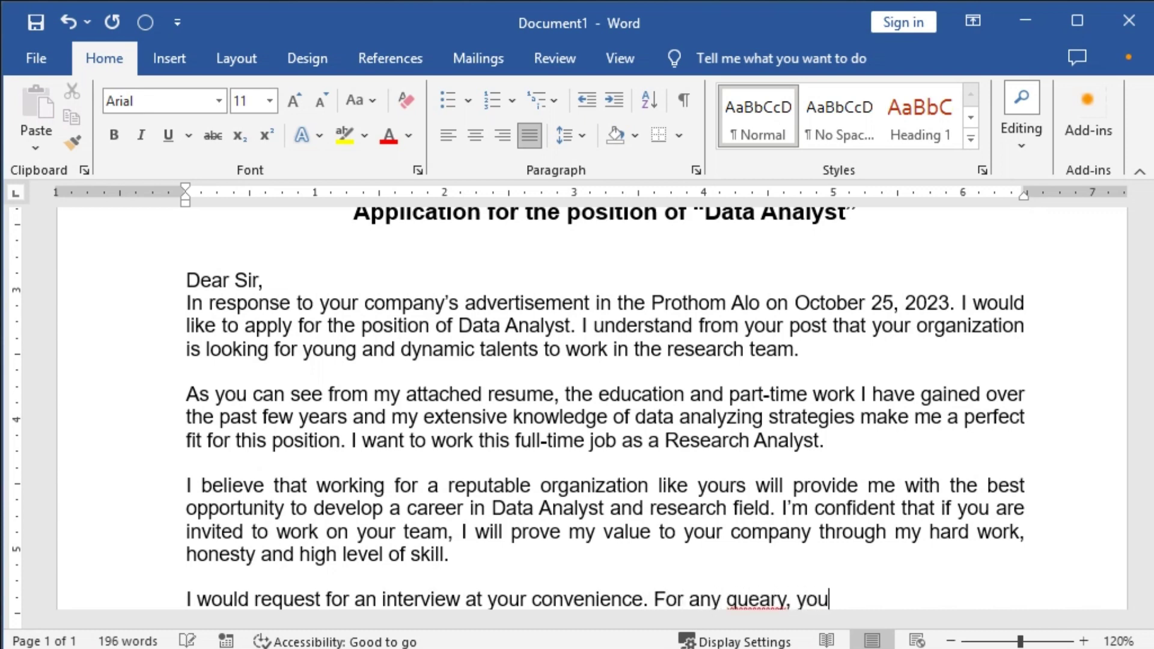
pyautogui.press('BackSpace')
pyautogui.press('BackSpace')
pyautogui.press('BackSpace')
pyautogui.press('BackSpace')
pyautogui.press('BackSpace')
pyautogui.press('BackSpace')
pyautogui.press('BackSpace')
pyautogui.press('BackSpace')
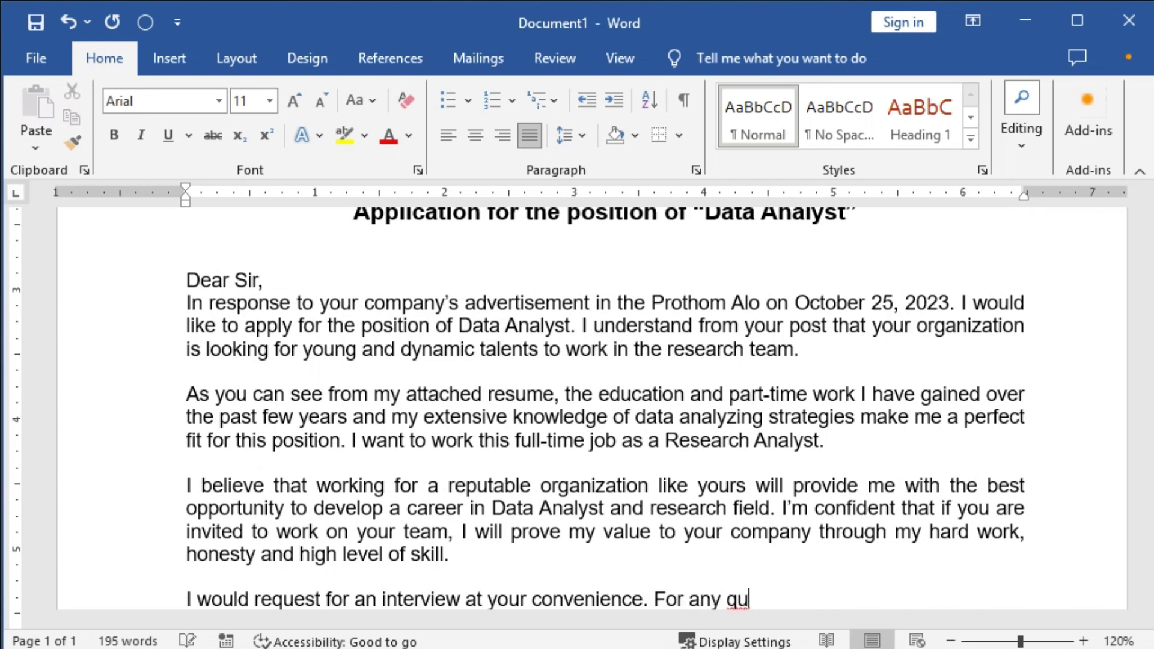
pyautogui.write('ery, you can ca')
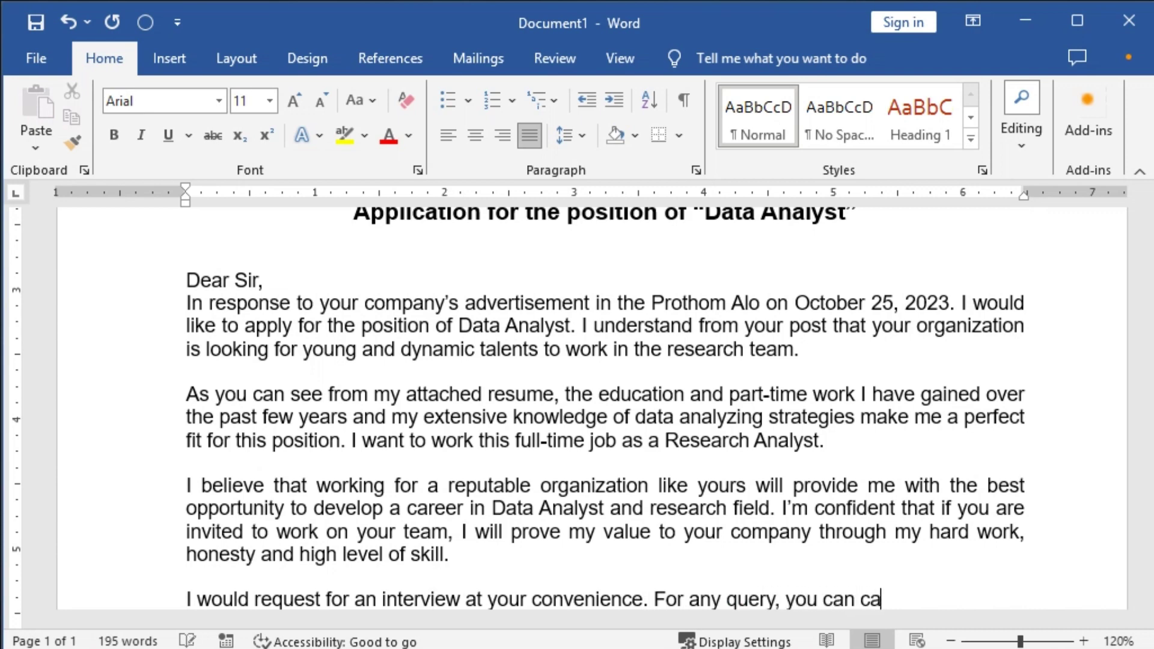
pyautogui.write('ll me on ')
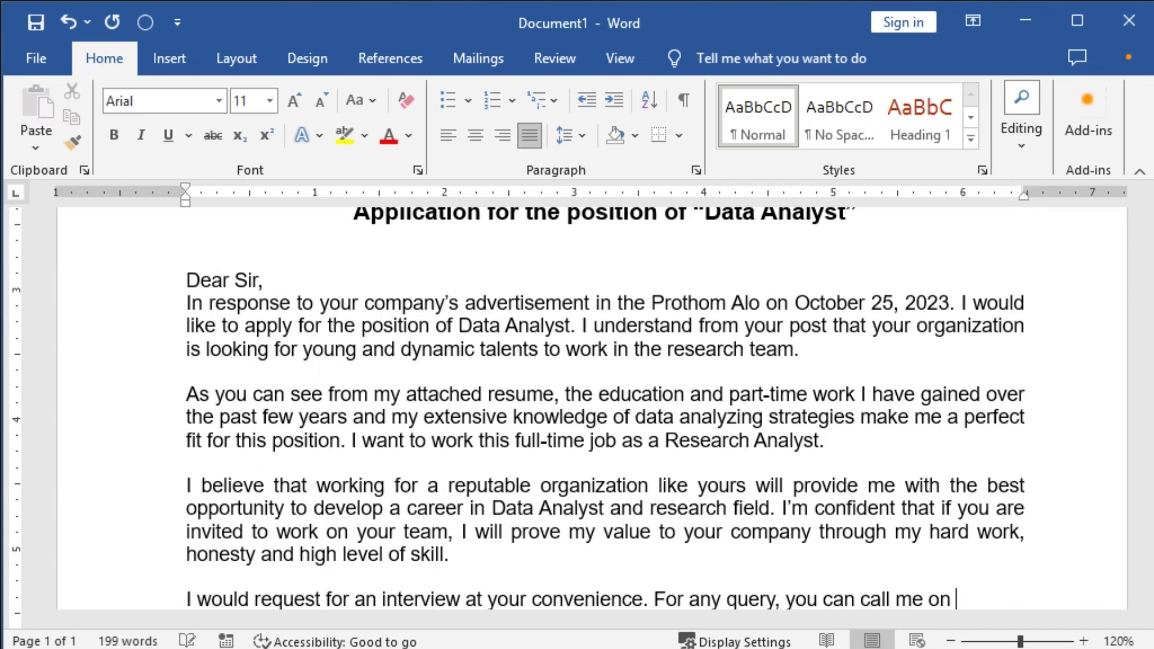
pyautogui.write('my phone nu')
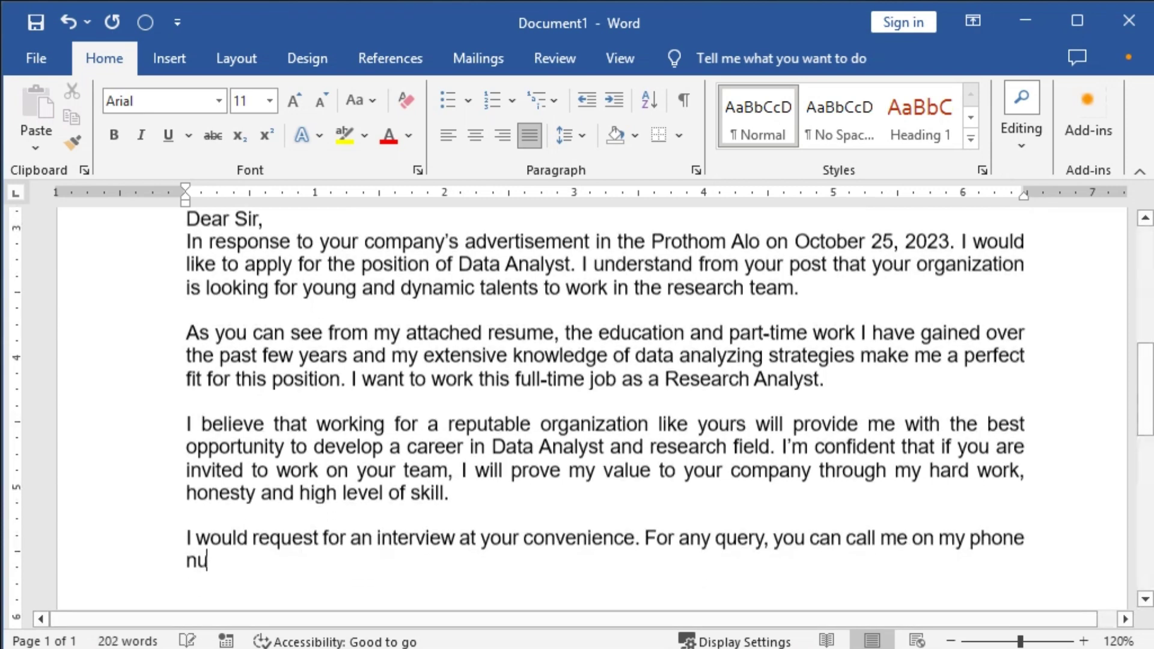
pyautogui.write('mber ')
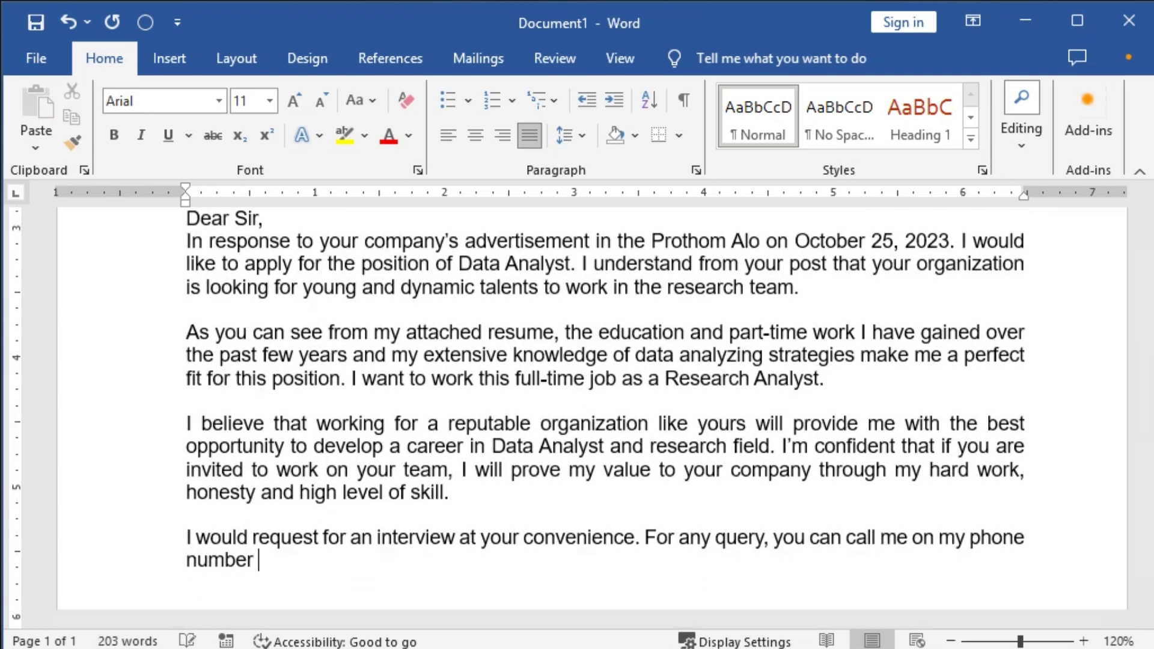
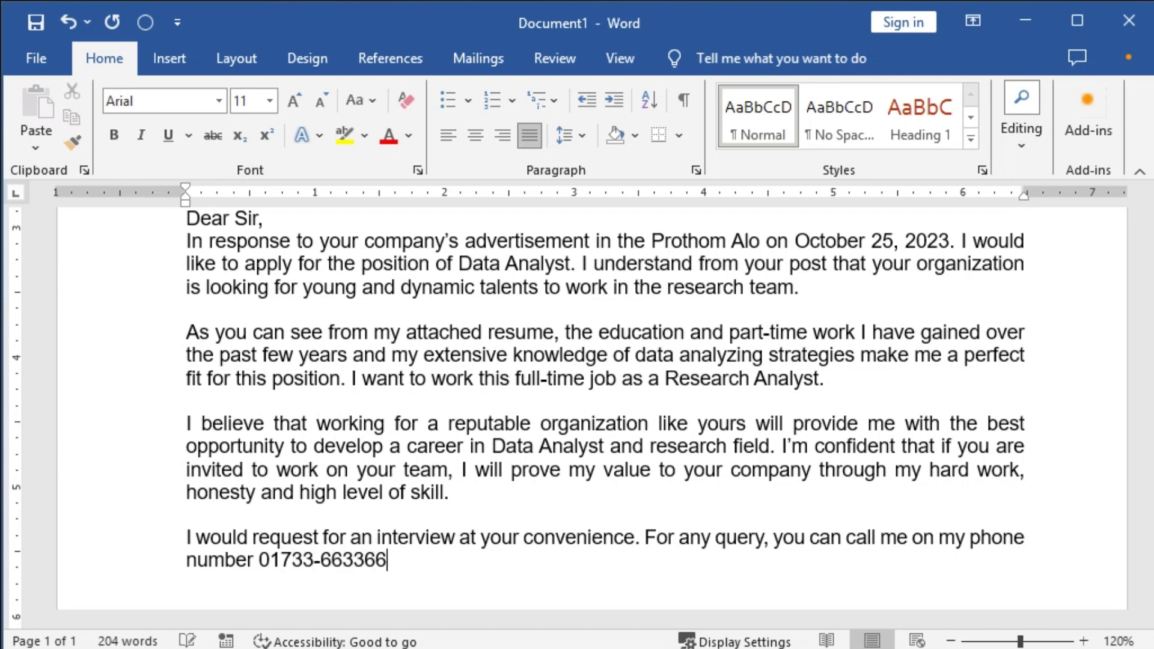
pyautogui.write(' and you ca')
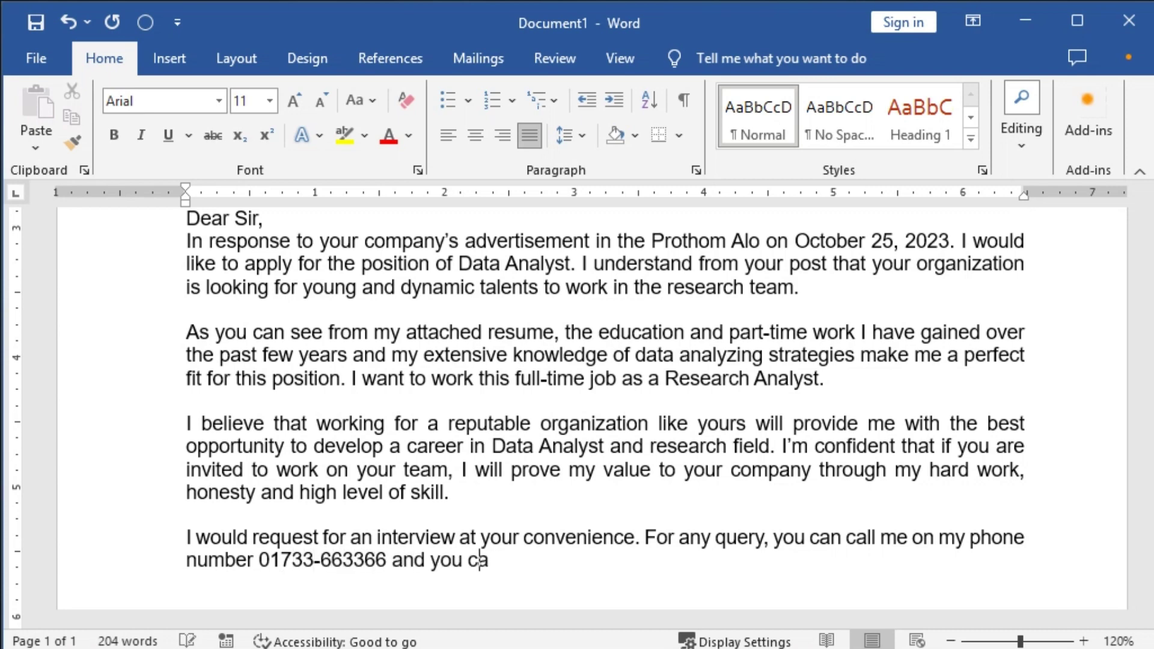
pyautogui.write('n also sen')
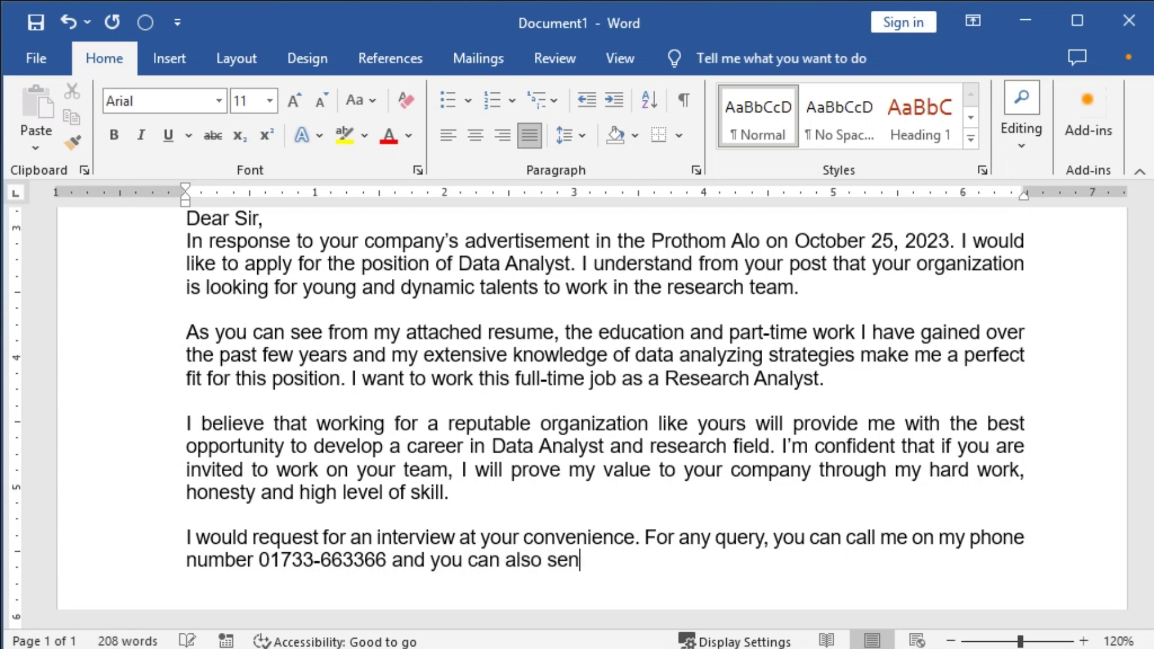
pyautogui.write('d an e-mail to')
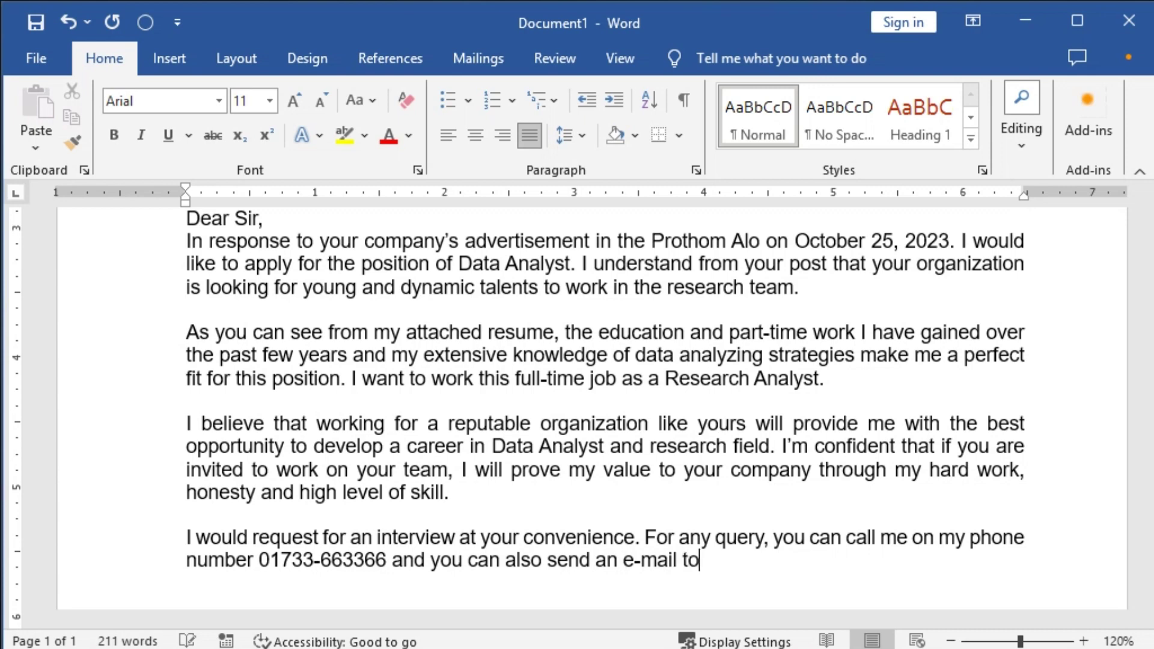
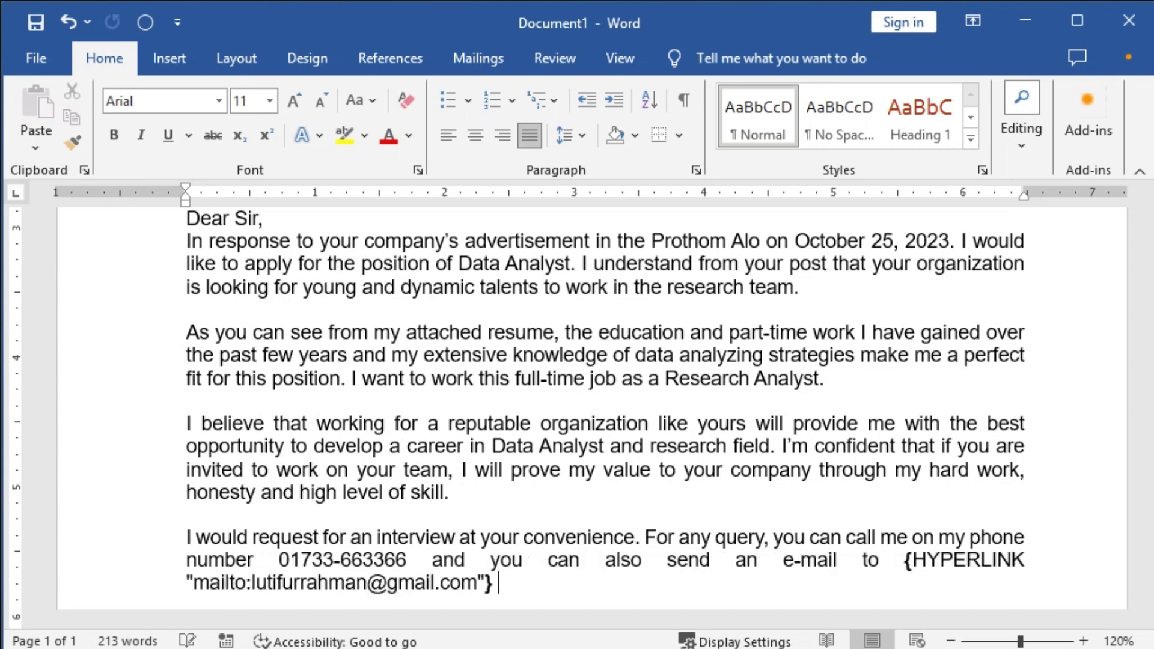
pyautogui.hotkey('ctrl', 'z')
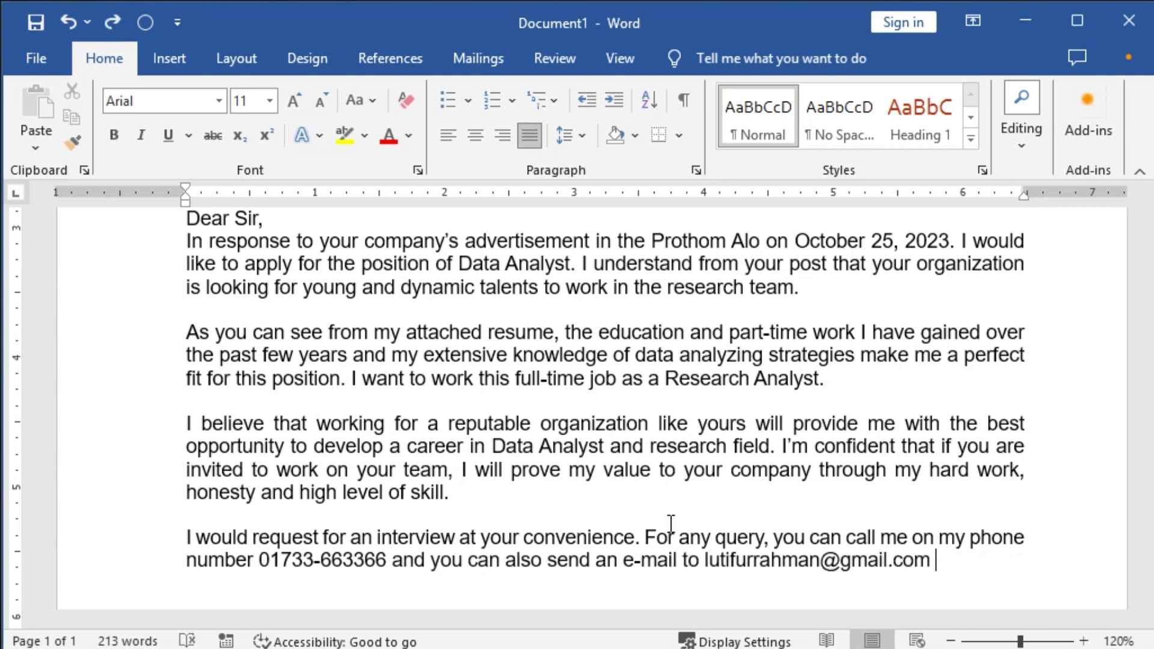
pyautogui.press('BackSpace')
pyautogui.press('Return')
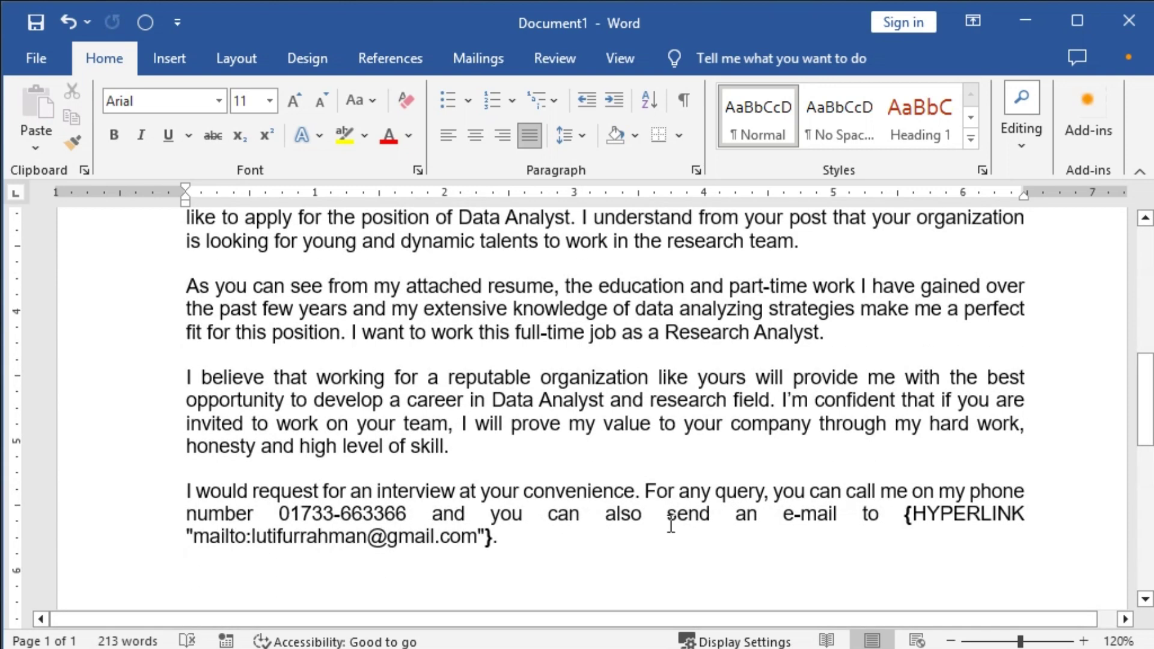
pyautogui.hotkey('ctrl', 'z')
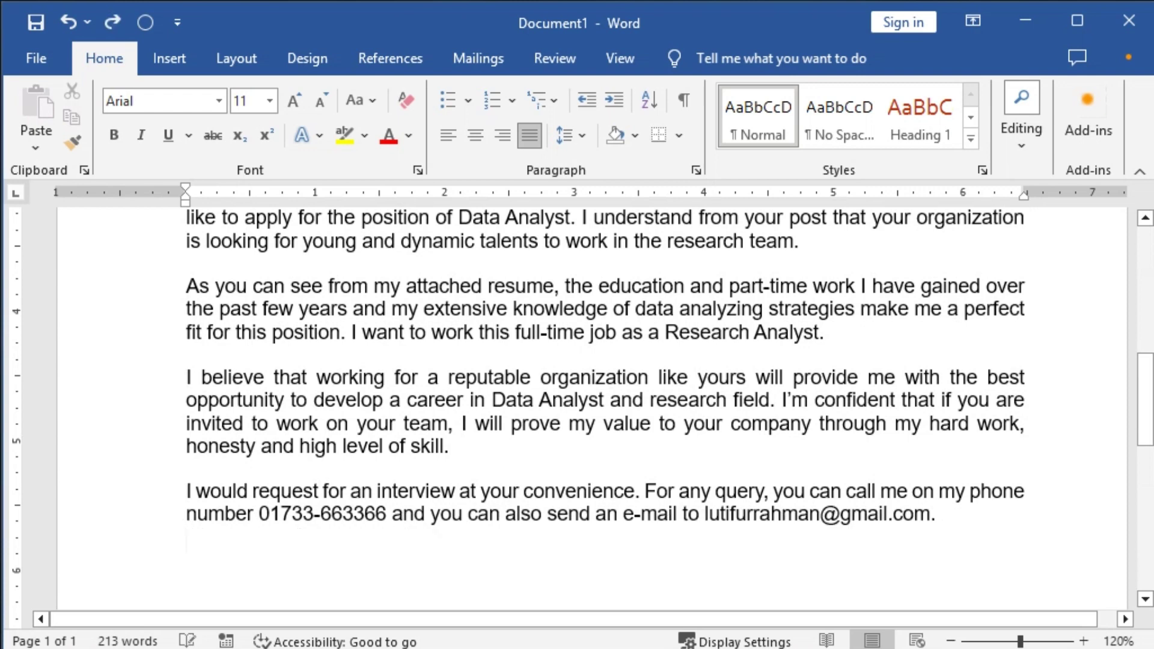
pyautogui.write('Thank you,')
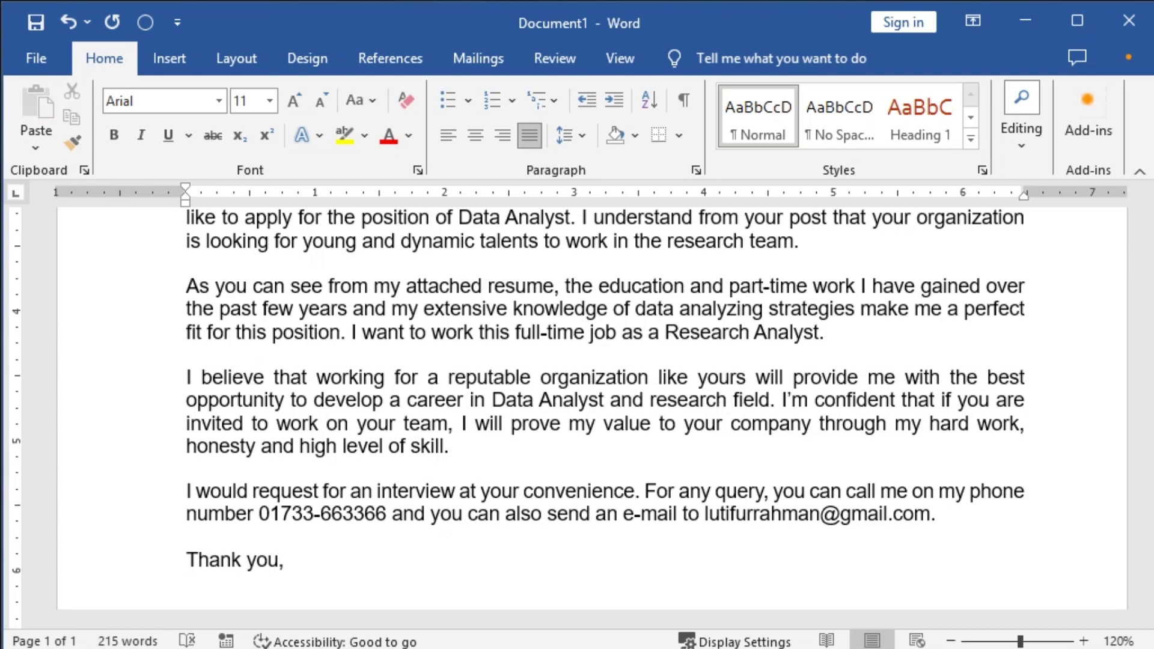
# Add 'Yours truly,', the applicant's name, and an 'Including Document:' heading below 'Thank you,'.
pyautogui.press('Return')
pyautogui.write('Y')
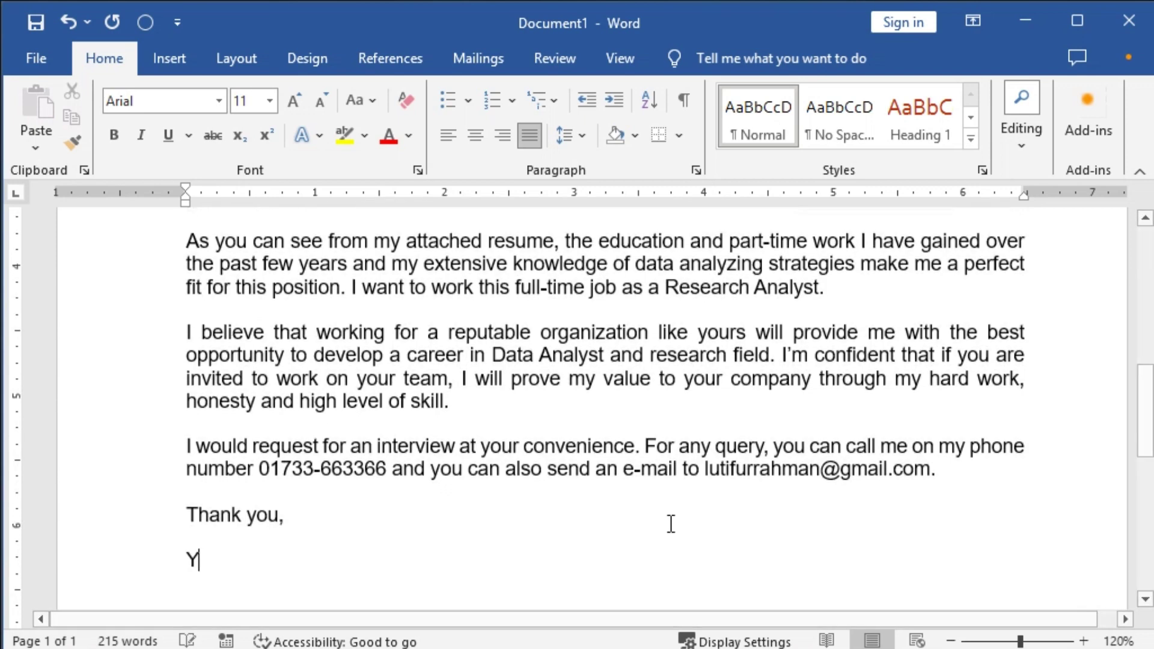
pyautogui.write('ours tru')
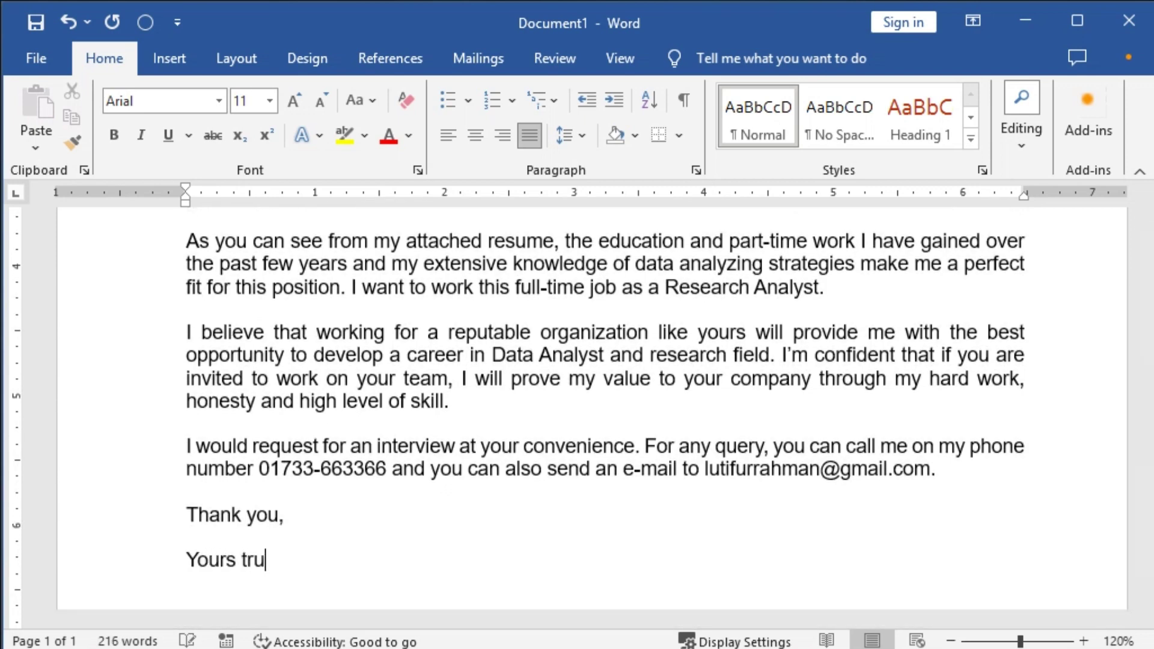
pyautogui.write('ly,')
pyautogui.press('Return')
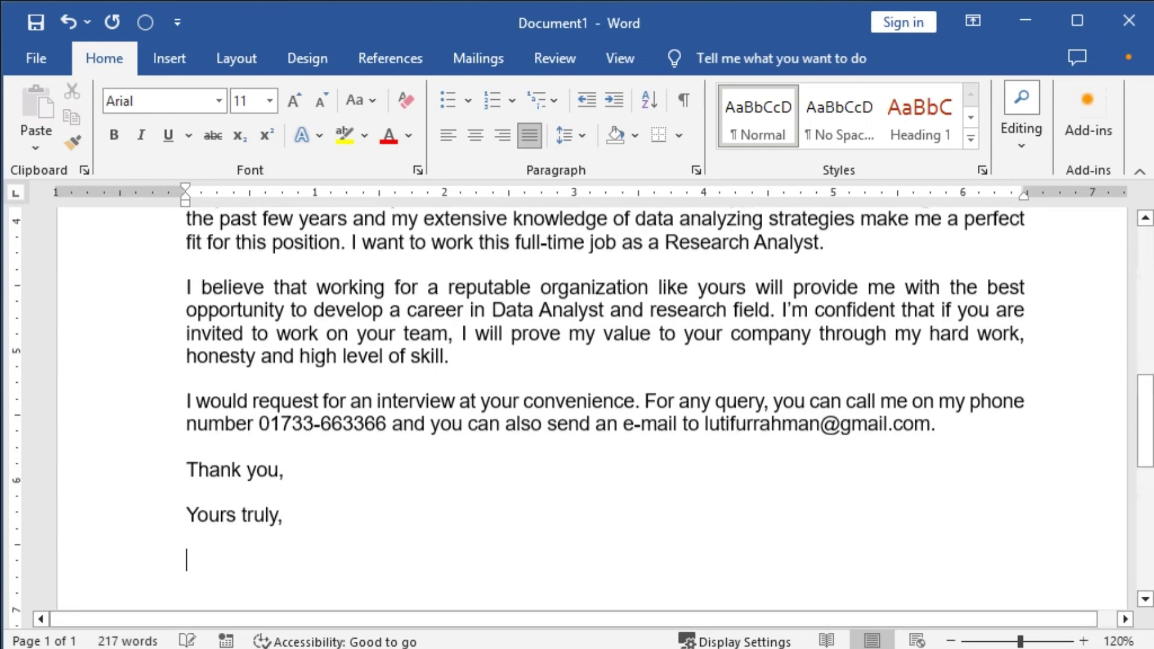
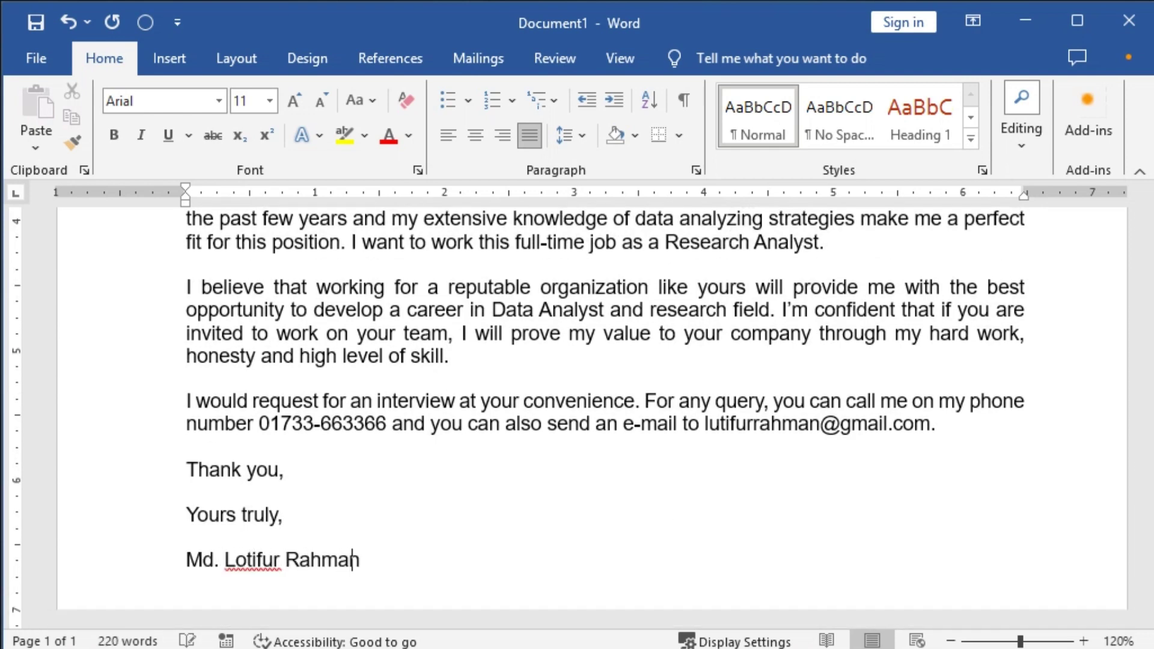
pyautogui.press('Return')
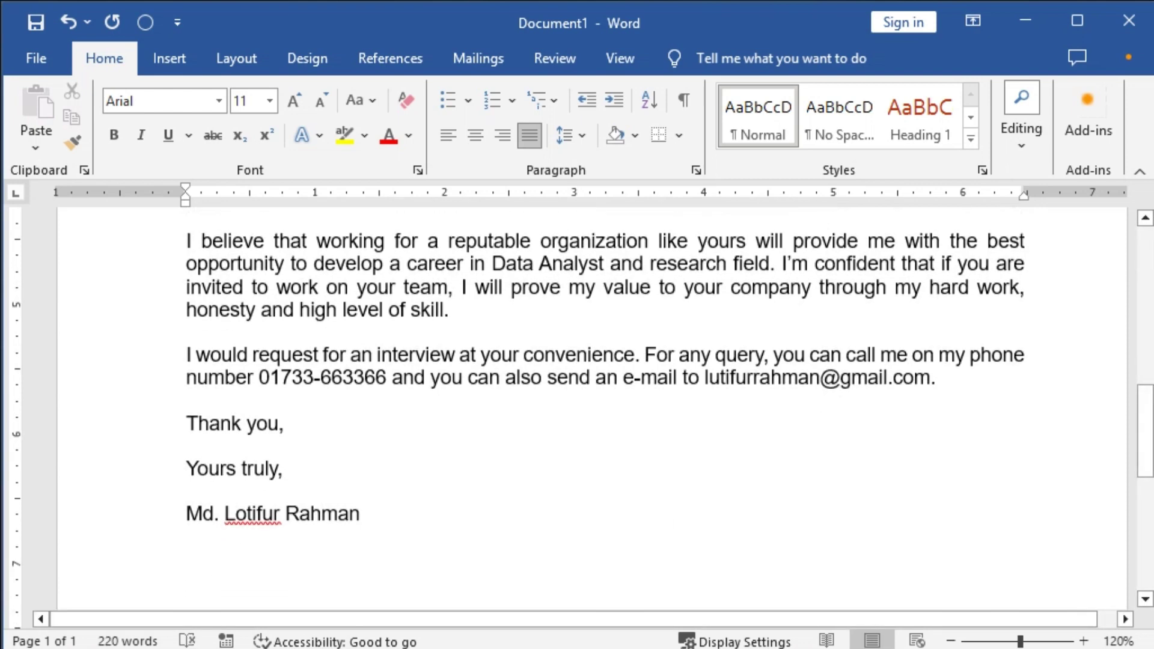
pyautogui.write('Including D')
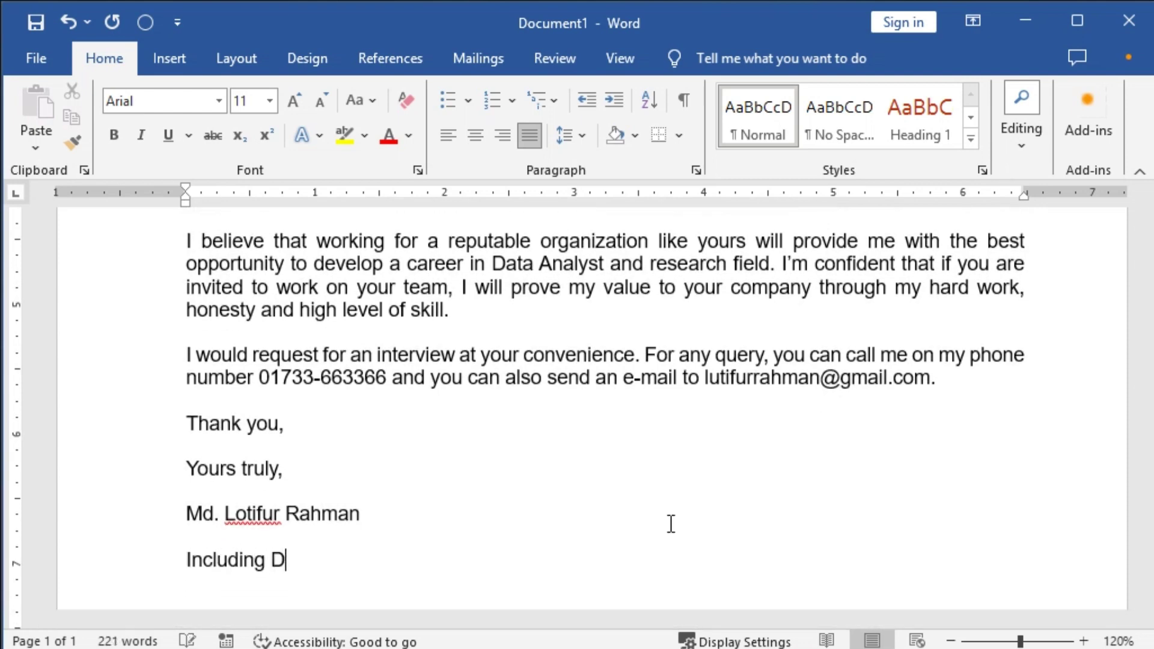
pyautogui.write('ocument:')
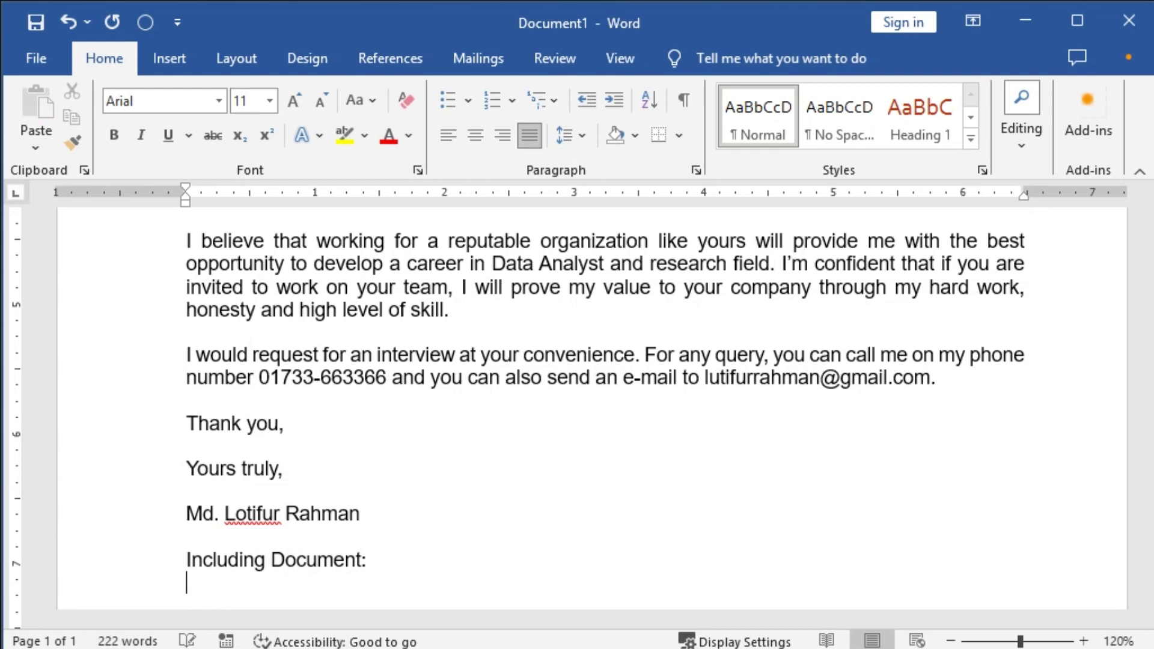
pyautogui.write(' 1. Cu')
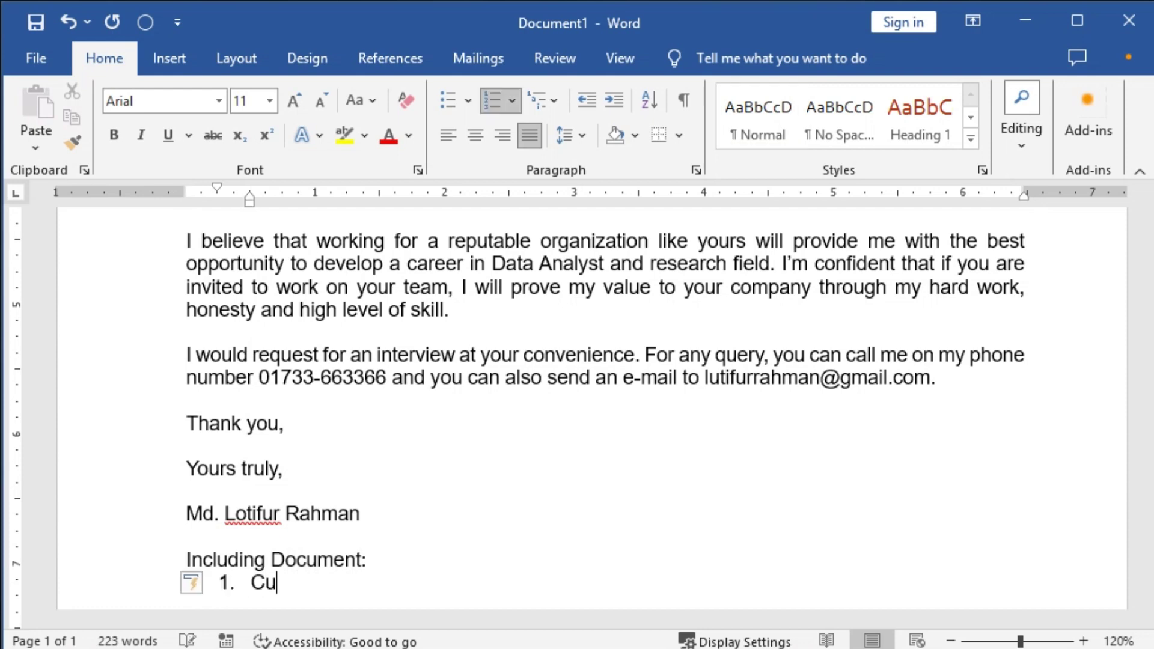
# Number the enclosures Curriculum Vitae, Educational Certificate and Experience Certificate, aligned to the margin.
pyautogui.hotkey('ctrl', 'z')
pyautogui.moveTo(252, 205); pyautogui.dragTo(218, 206)
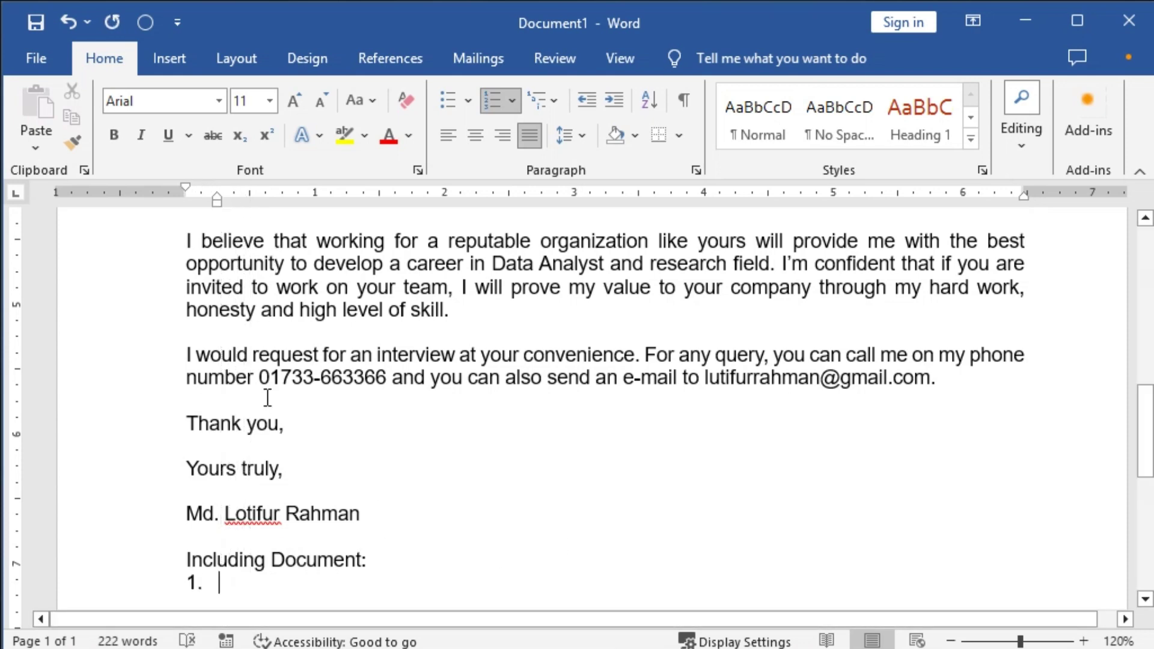
pyautogui.write('Curricu')
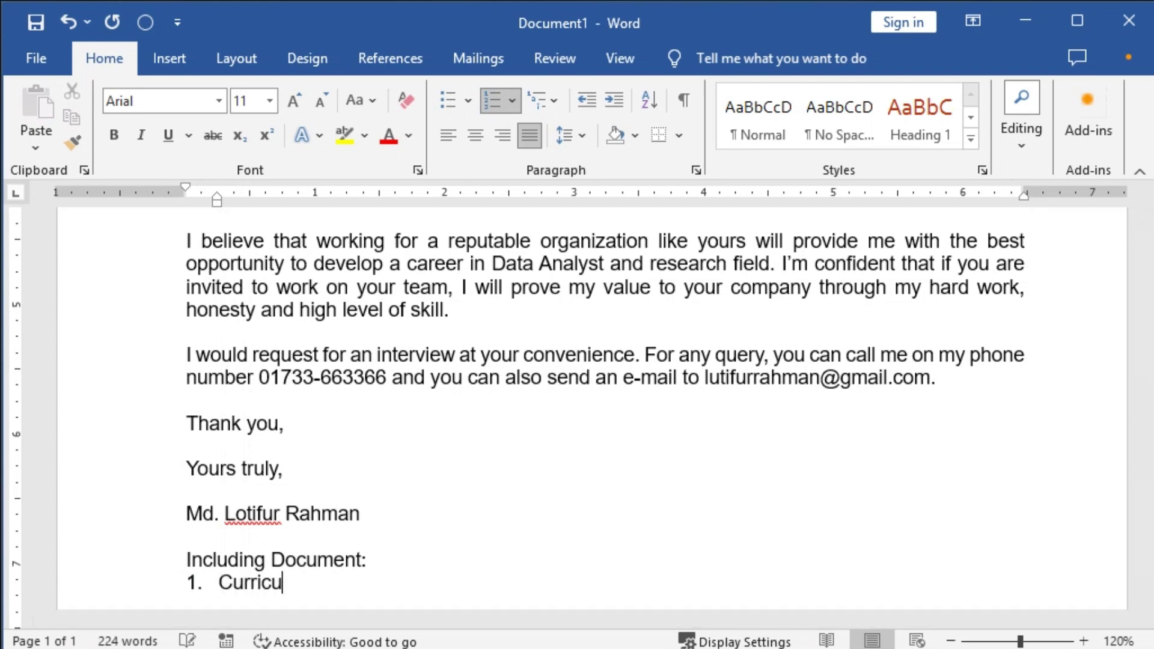
pyautogui.write('lum Vita')
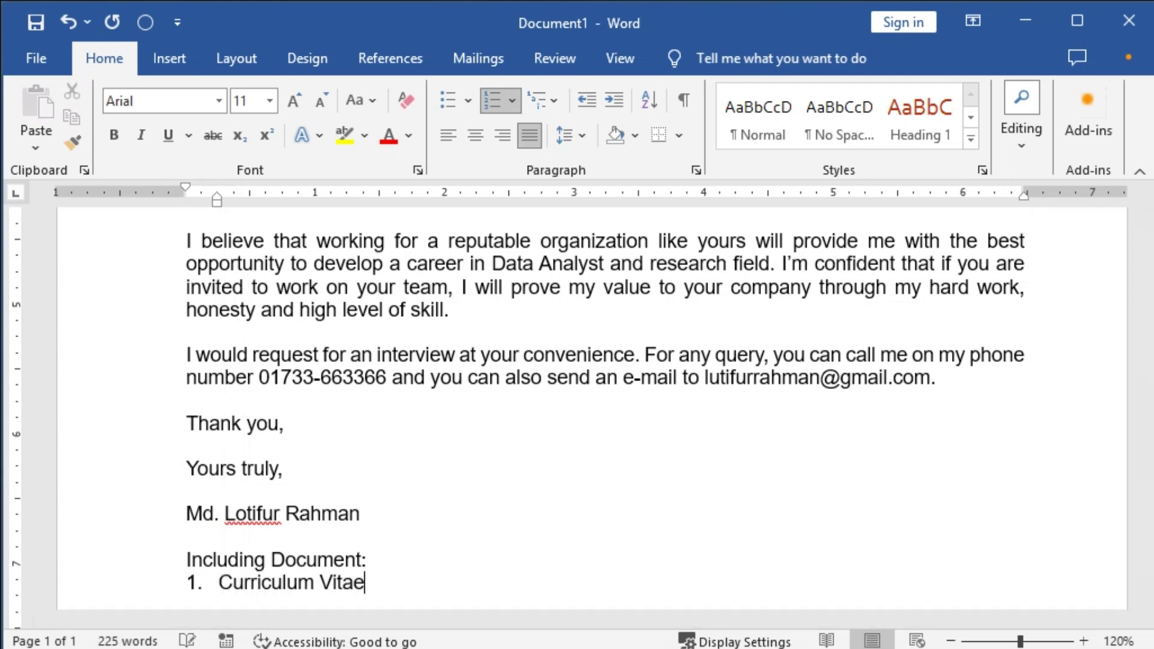
pyautogui.write('e')
pyautogui.press('Return')
pyautogui.write('E')
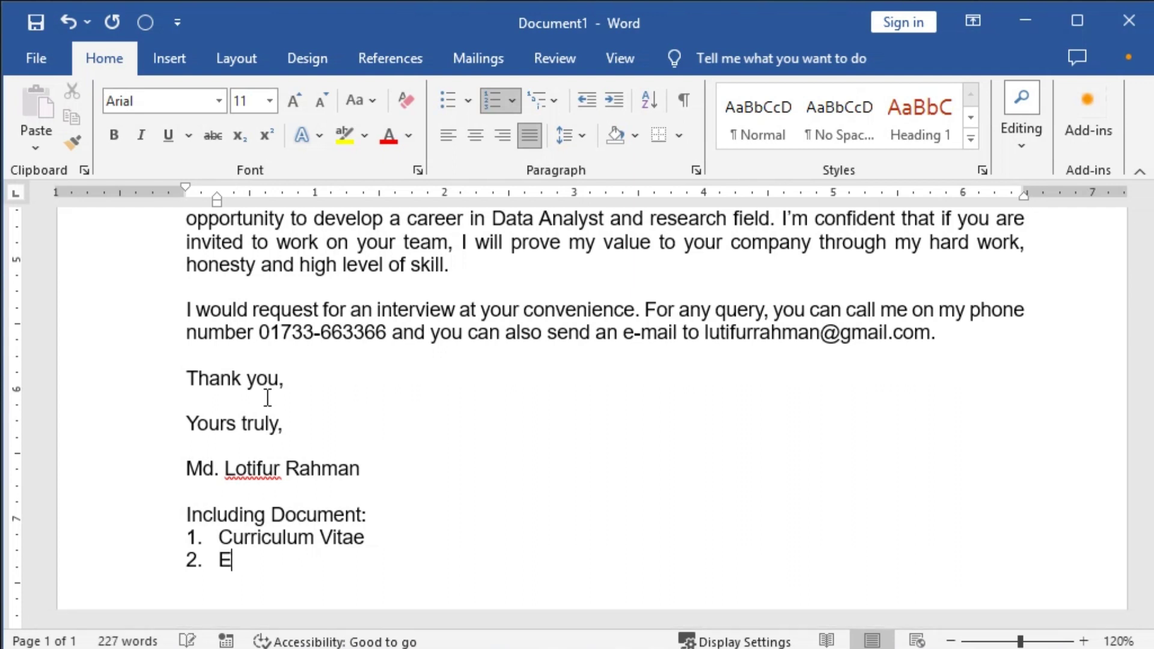
pyautogui.write('ducational Certificat')
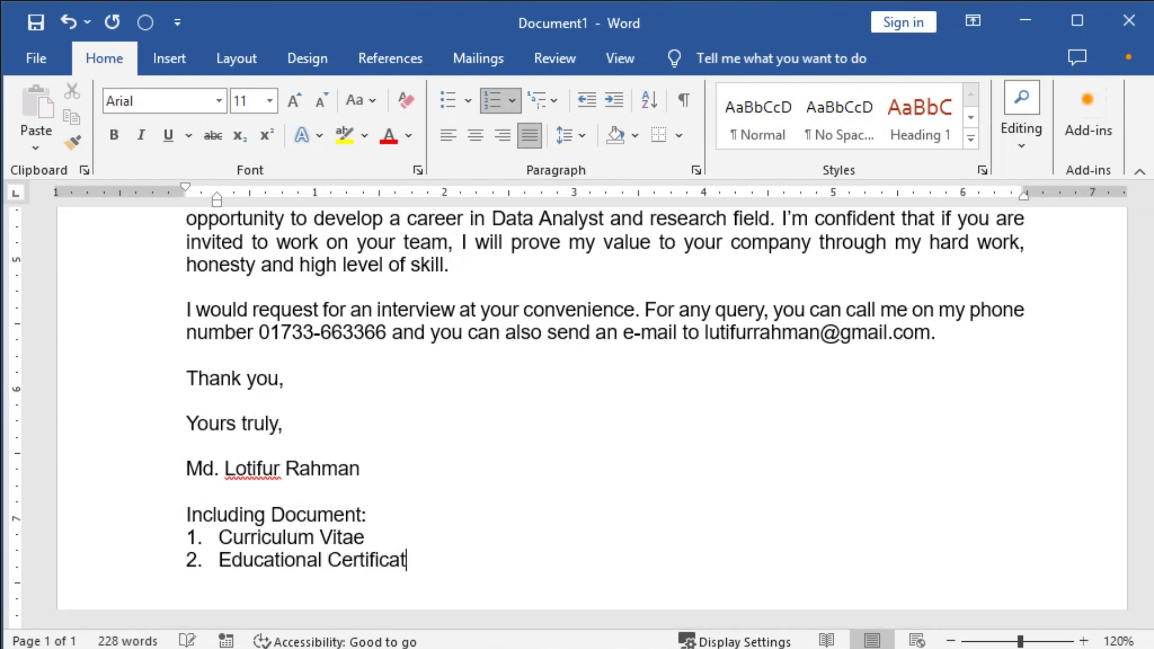
pyautogui.write('e')
pyautogui.press('Return')
pyautogui.write('Experi')
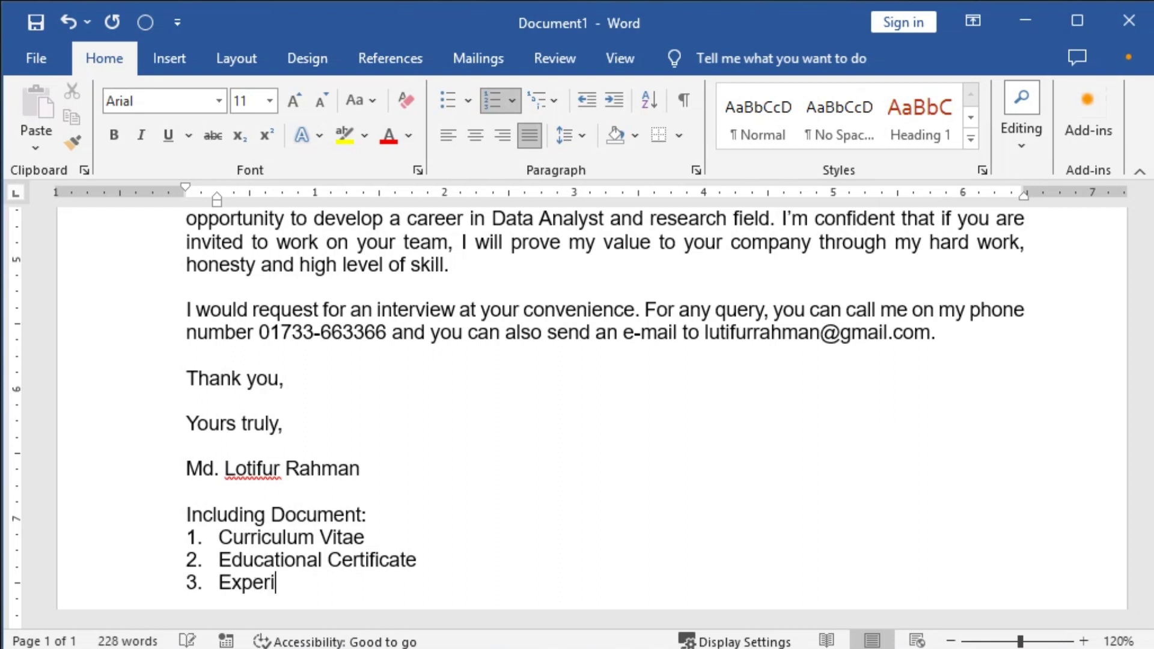
pyautogui.write('ence Certificate')
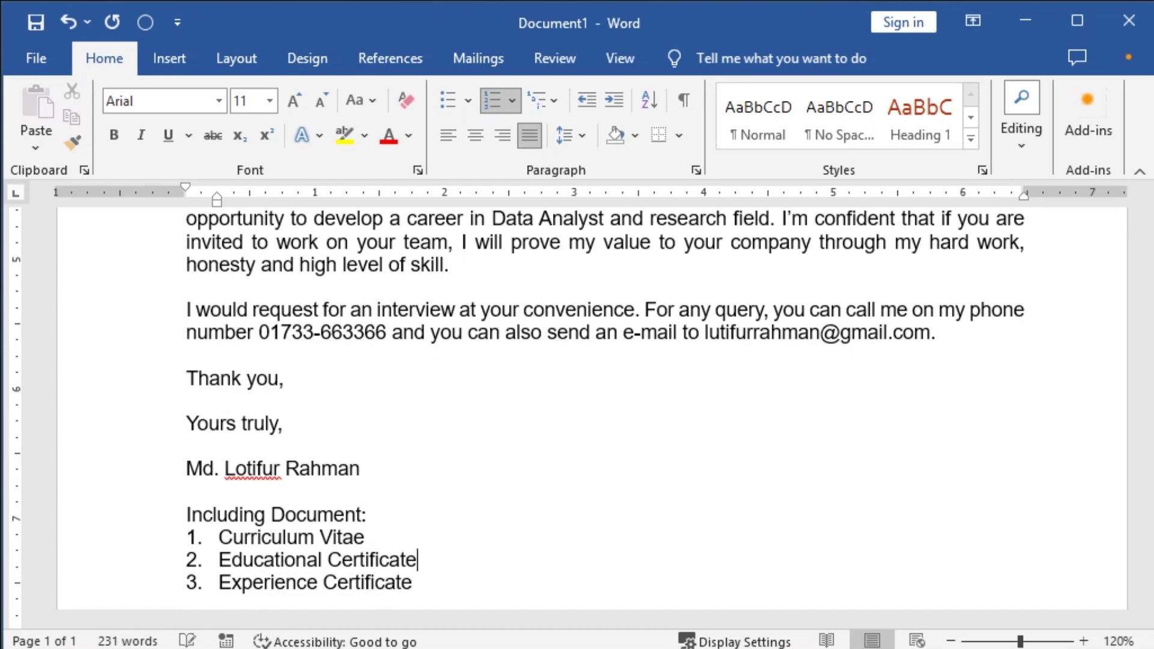
pyautogui.press('Up')
pyautogui.hotkey('shift', 'Down')
pyautogui.hotkey('shift', 'Down')
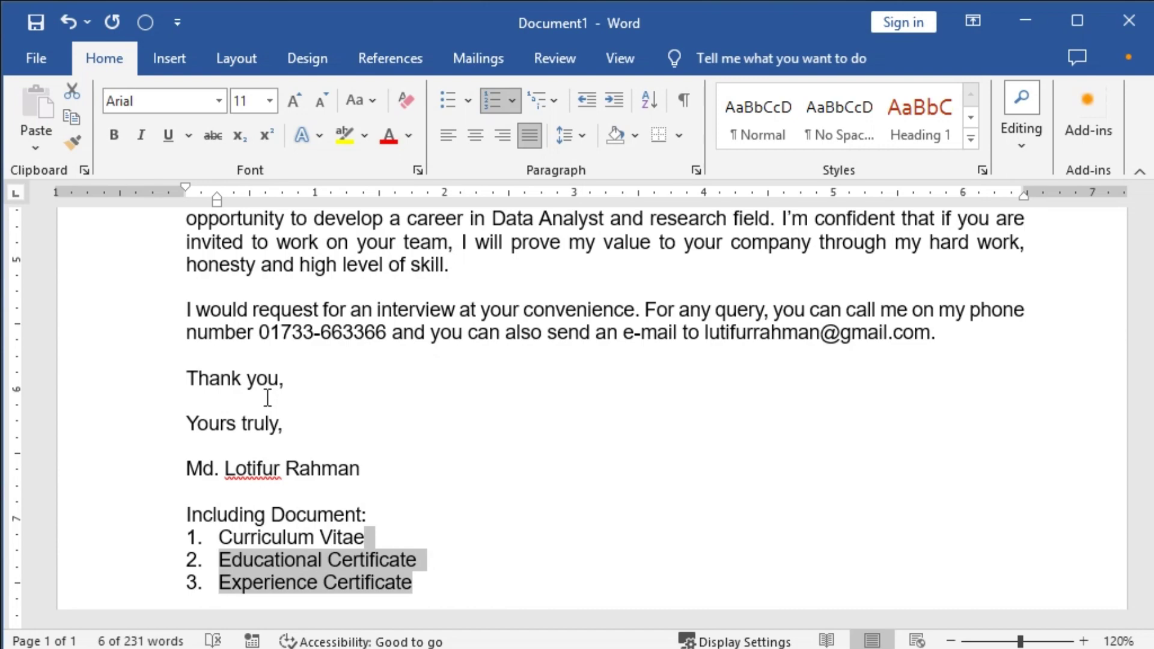
pyautogui.scroll(3, 409, 511)
pyautogui.keyDown('ctrl'); pyautogui.scroll(-2, 558, 457); pyautogui.keyUp('ctrl')
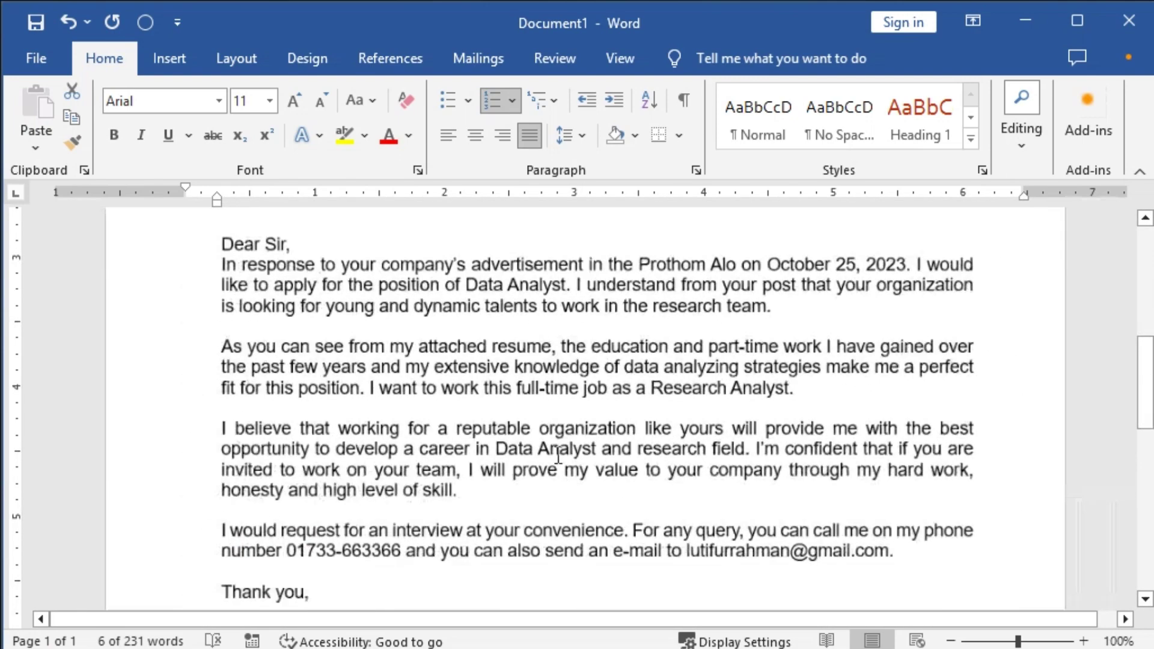
pyautogui.keyDown('ctrl'); pyautogui.scroll(-1, 557, 456); pyautogui.keyUp('ctrl')
pyautogui.scroll(5, 535, 439)
pyautogui.scroll(-2, 535, 439)
pyautogui.keyDown('ctrl'); pyautogui.scroll(-1, 537, 436); pyautogui.keyUp('ctrl')
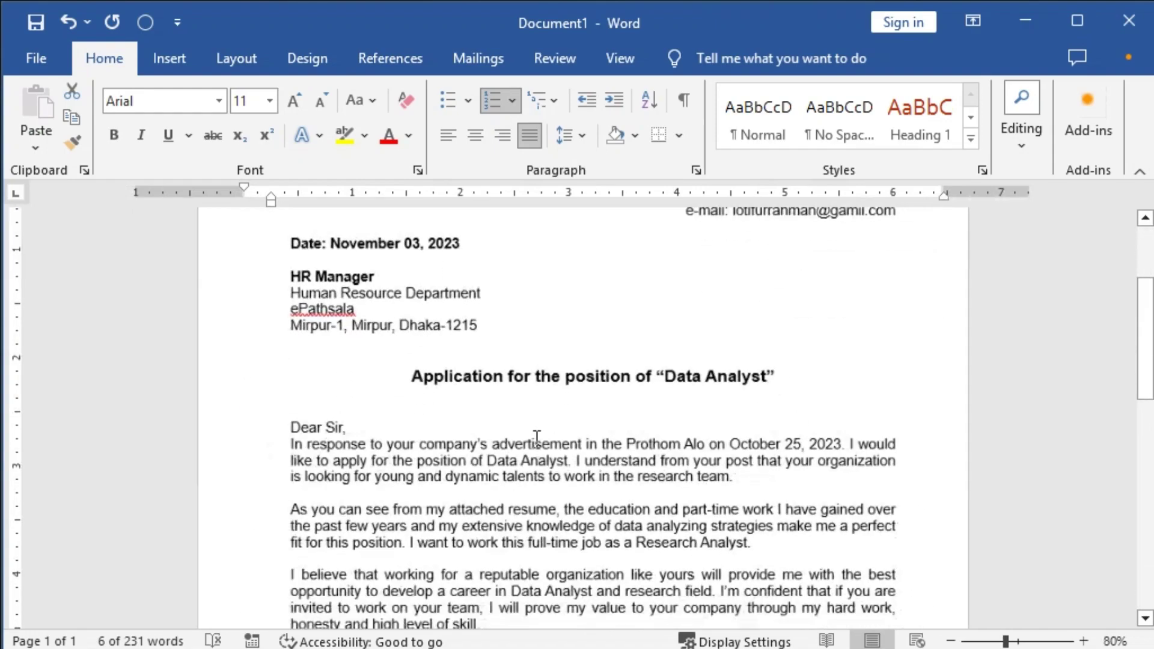
pyautogui.keyDown('ctrl'); pyautogui.scroll(-2, 536, 437); pyautogui.keyUp('ctrl')
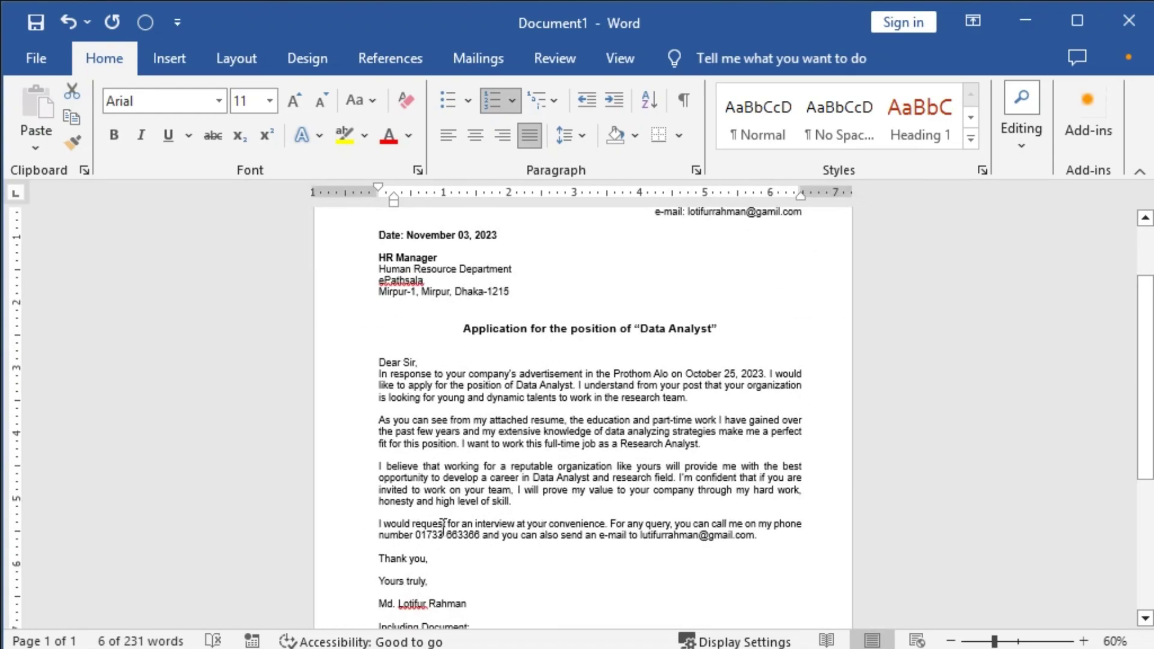
pyautogui.scroll(1, 442, 528)
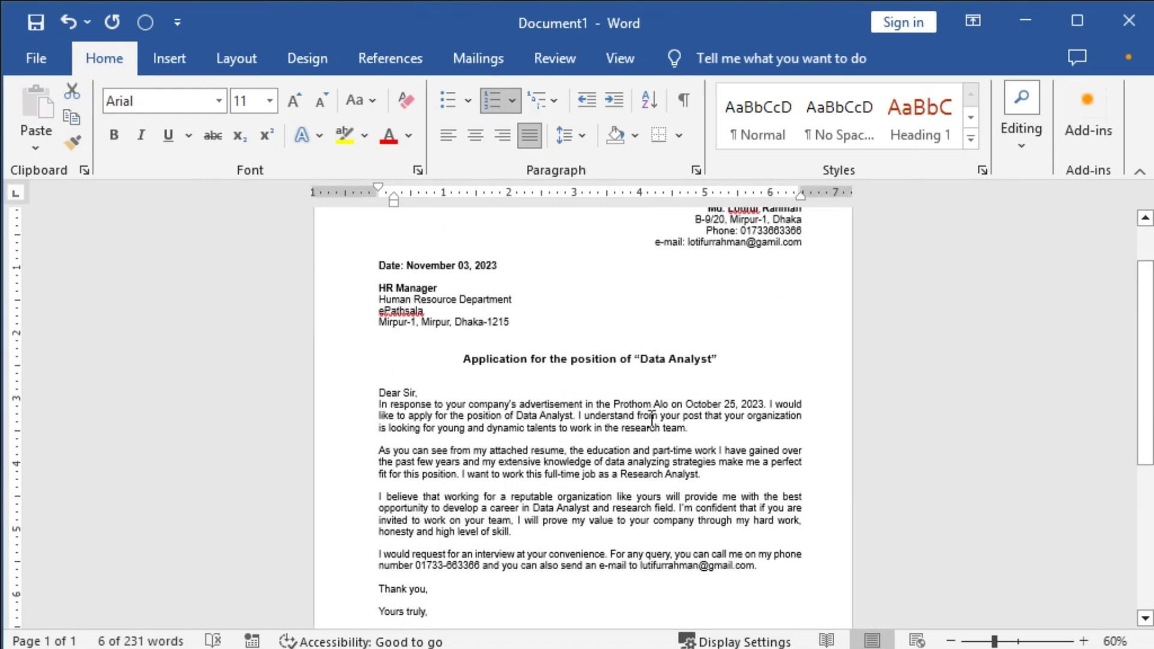
pyautogui.click(588, 404)
pyautogui.scroll(-1, 610, 420)
pyautogui.keyDown('ctrl'); pyautogui.scroll(-2, 625, 469); pyautogui.keyUp('ctrl')
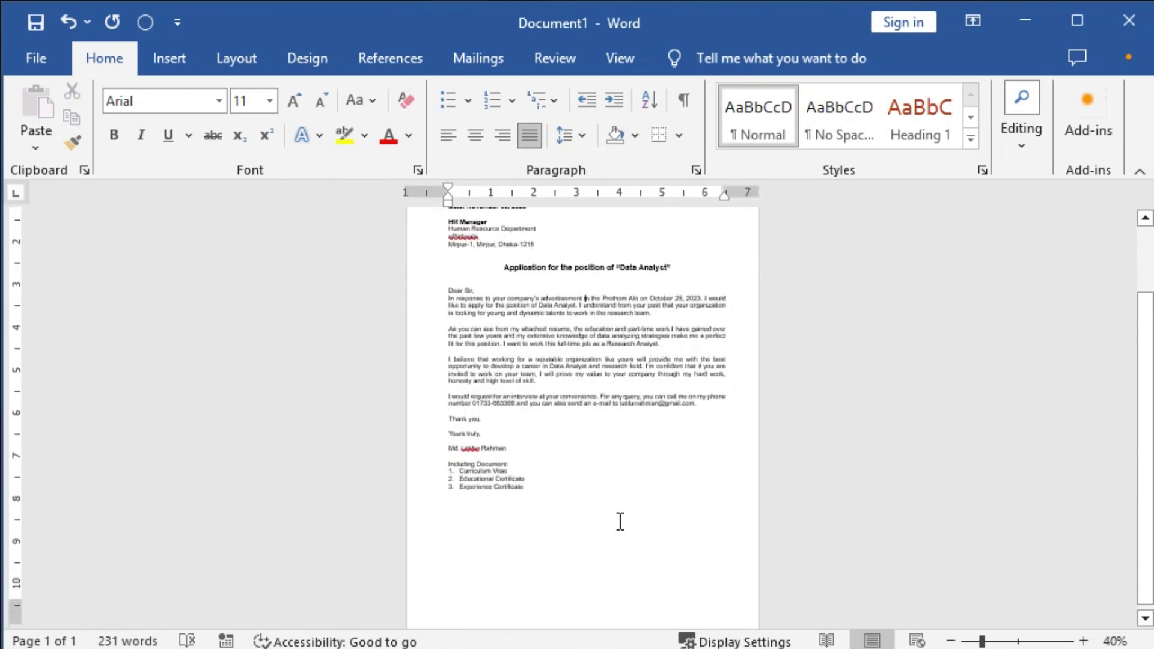
pyautogui.scroll(-1, 620, 521)
pyautogui.scroll(3, 541, 558)
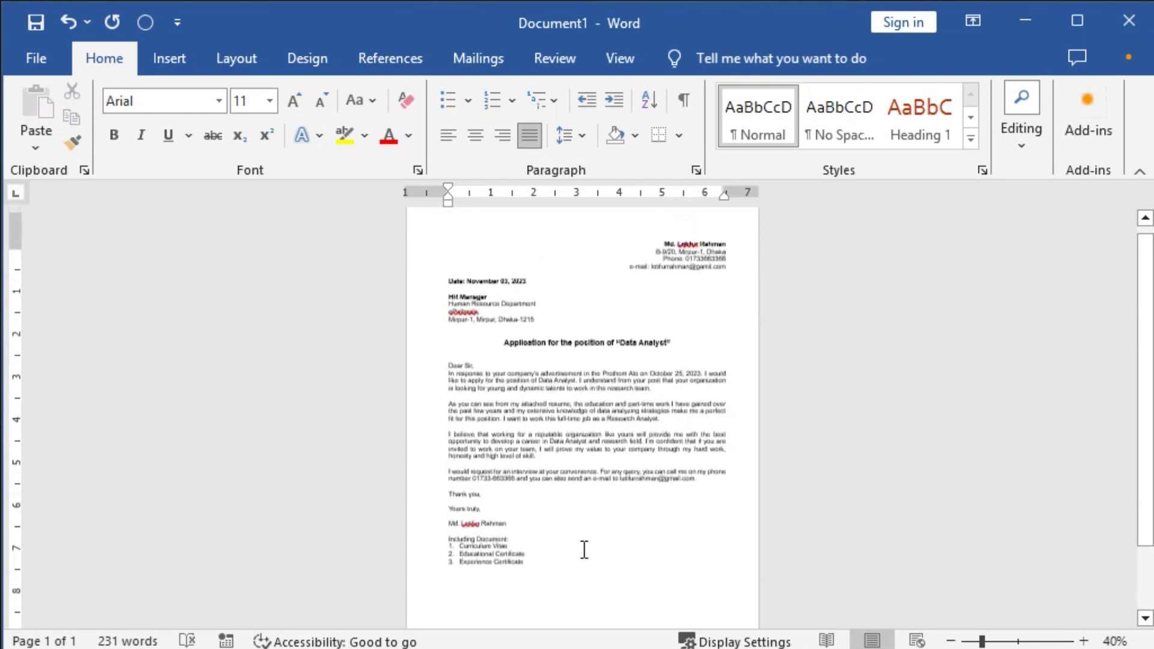
pyautogui.keyDown('ctrl'); pyautogui.scroll(6, 585, 549); pyautogui.keyUp('ctrl')
pyautogui.scroll(-4, 638, 387)
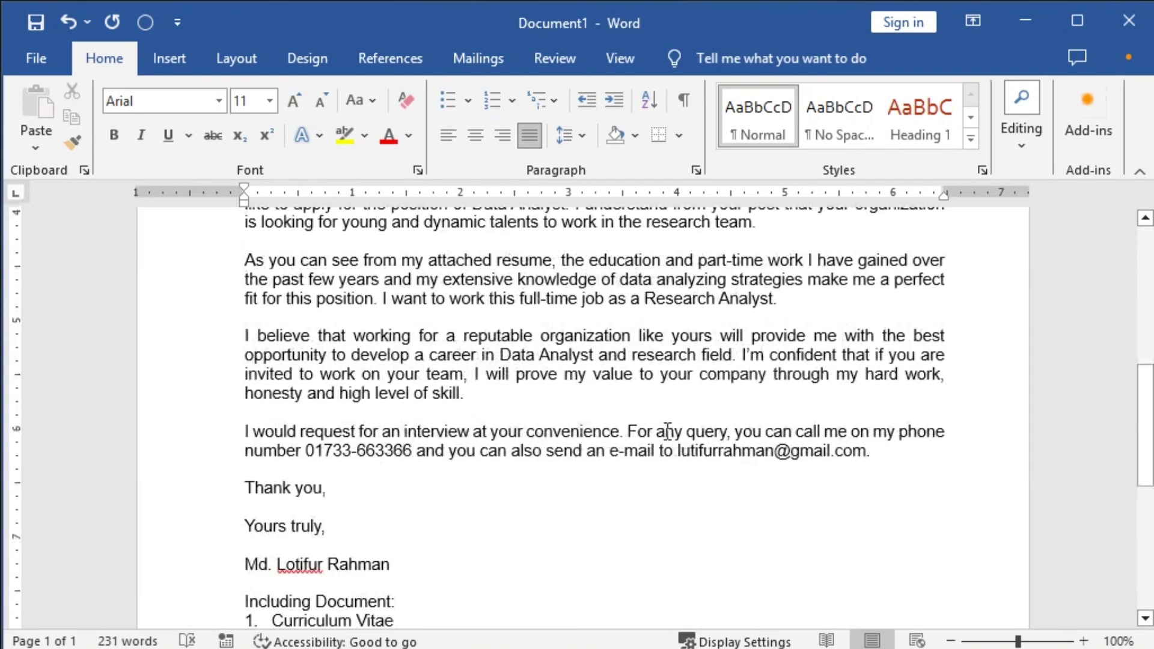
# Give the body paragraphs 1.5 line spacing.
pyautogui.keyDown('shift'); pyautogui.click(553, 385); pyautogui.keyUp('shift')
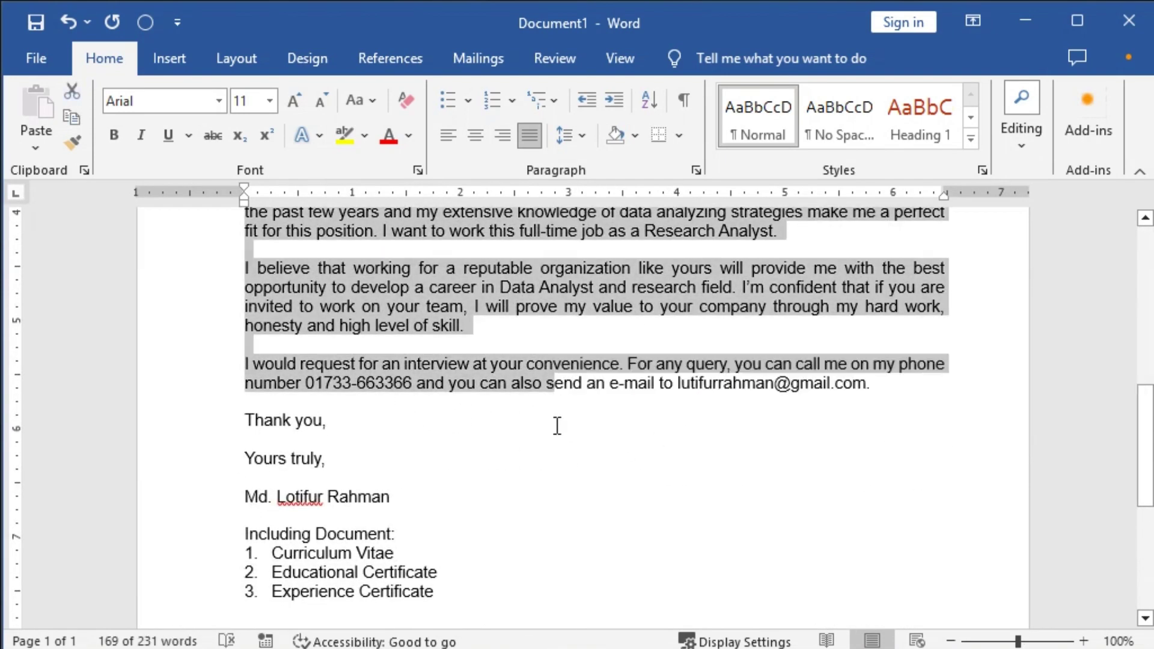
pyautogui.hotkey('ctrl', '2')
pyautogui.hotkey('ctrl', '5')
pyautogui.scroll(-4, 559, 450)
pyautogui.scroll(6, 448, 554)
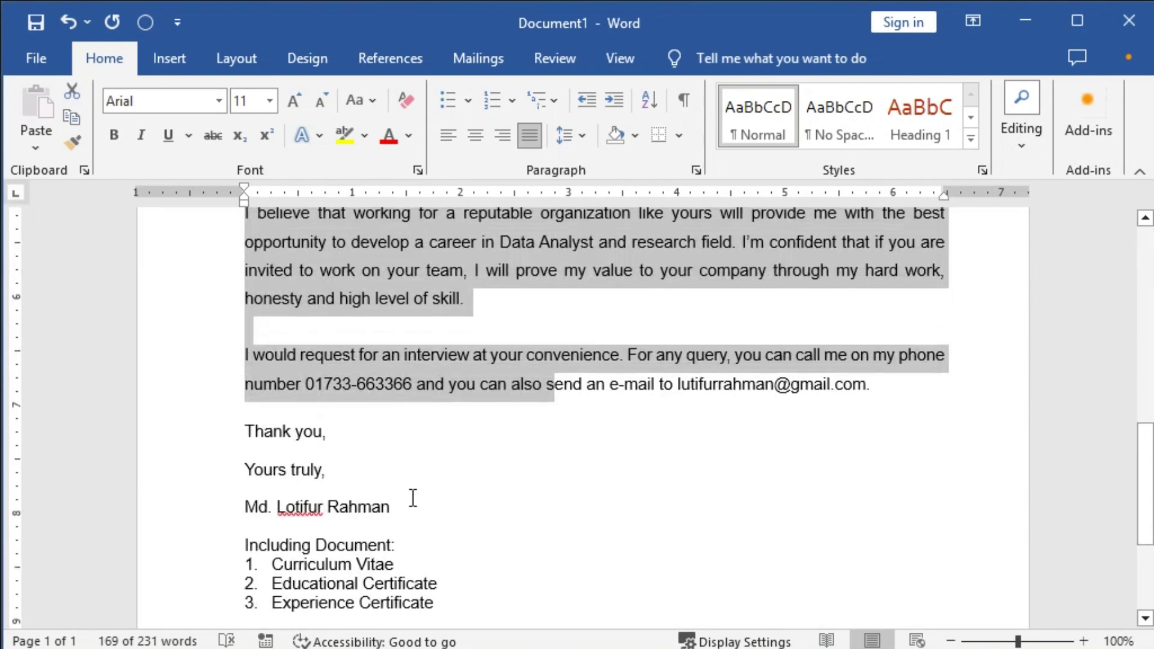
pyautogui.click(297, 413)
pyautogui.scroll(12, 392, 459)
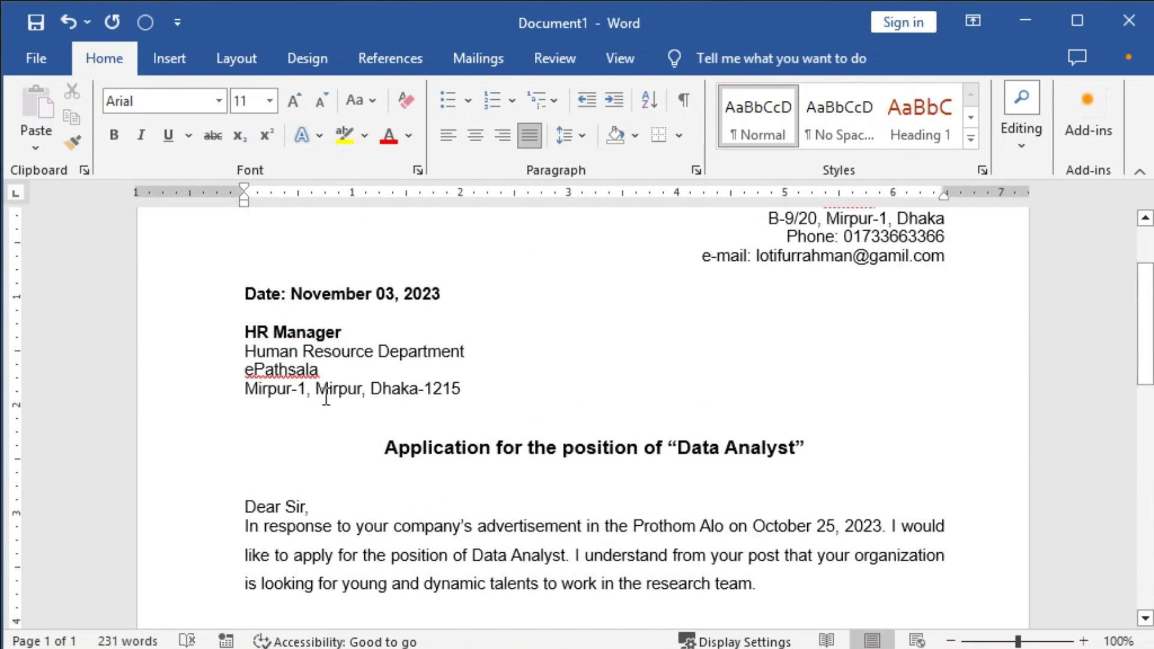
pyautogui.scroll(-5, 414, 462)
pyautogui.scroll(5, 420, 489)
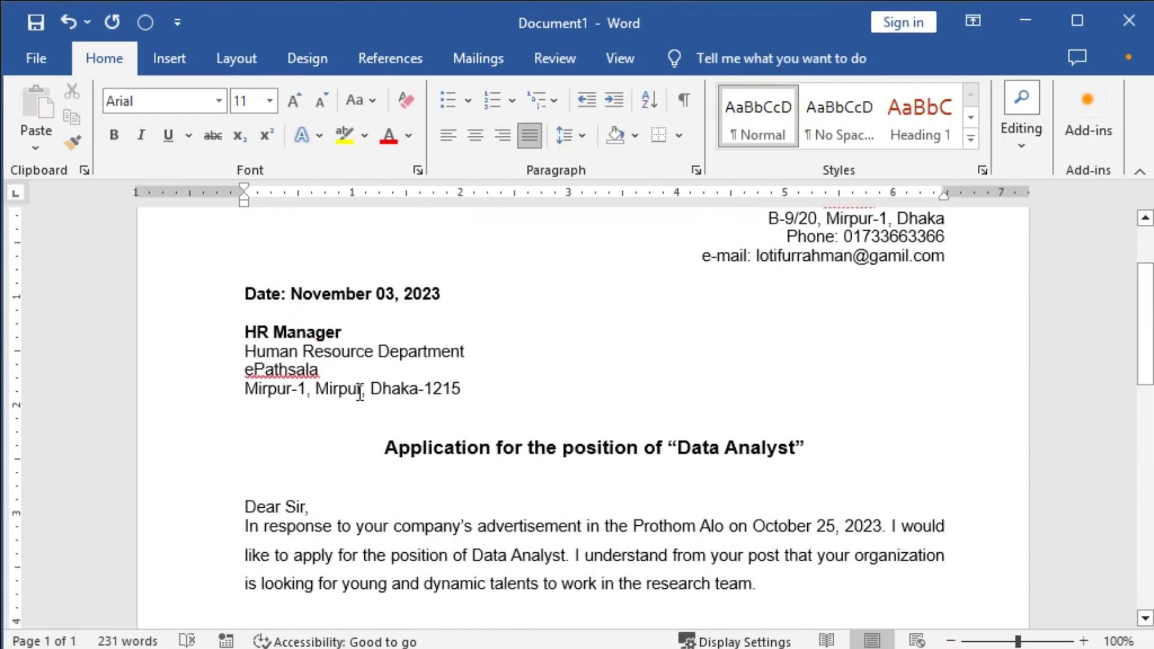
# Apply 1.5 spacing to the date, recipient and sender blocks, and add a blank line above the date.
pyautogui.keyDown('shift'); pyautogui.click(322, 306); pyautogui.keyUp('shift')
pyautogui.hotkey('ctrl', '5')
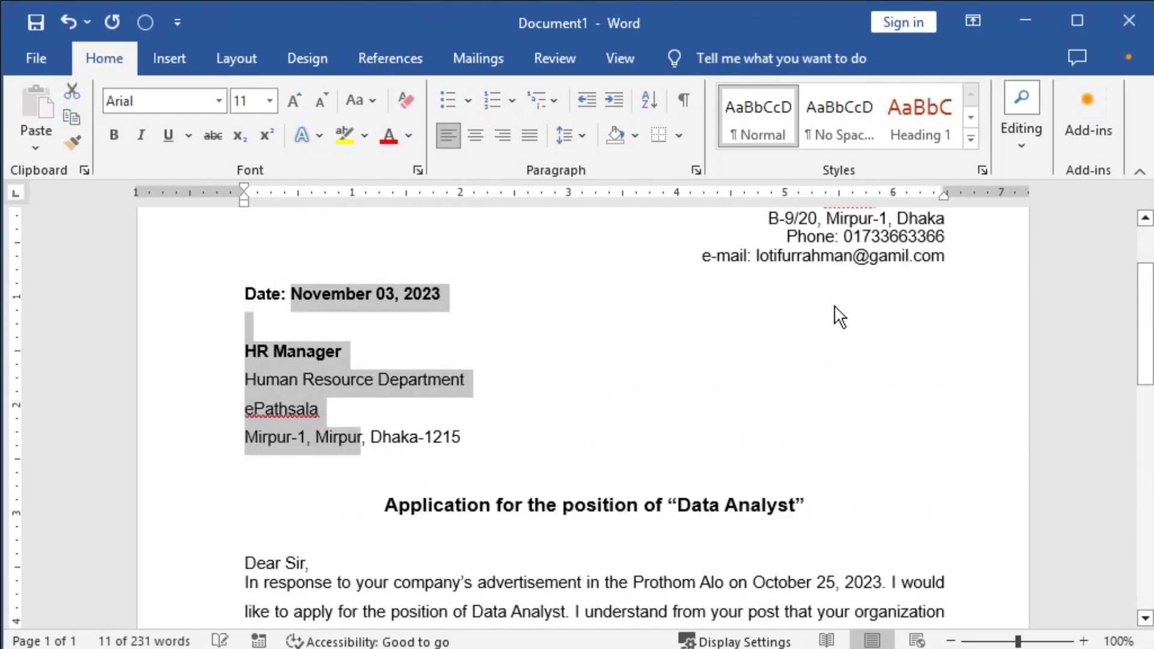
pyautogui.scroll(3, 839, 316)
pyautogui.moveTo(823, 307); pyautogui.dragTo(875, 358)
pyautogui.hotkey('ctrl', '5')
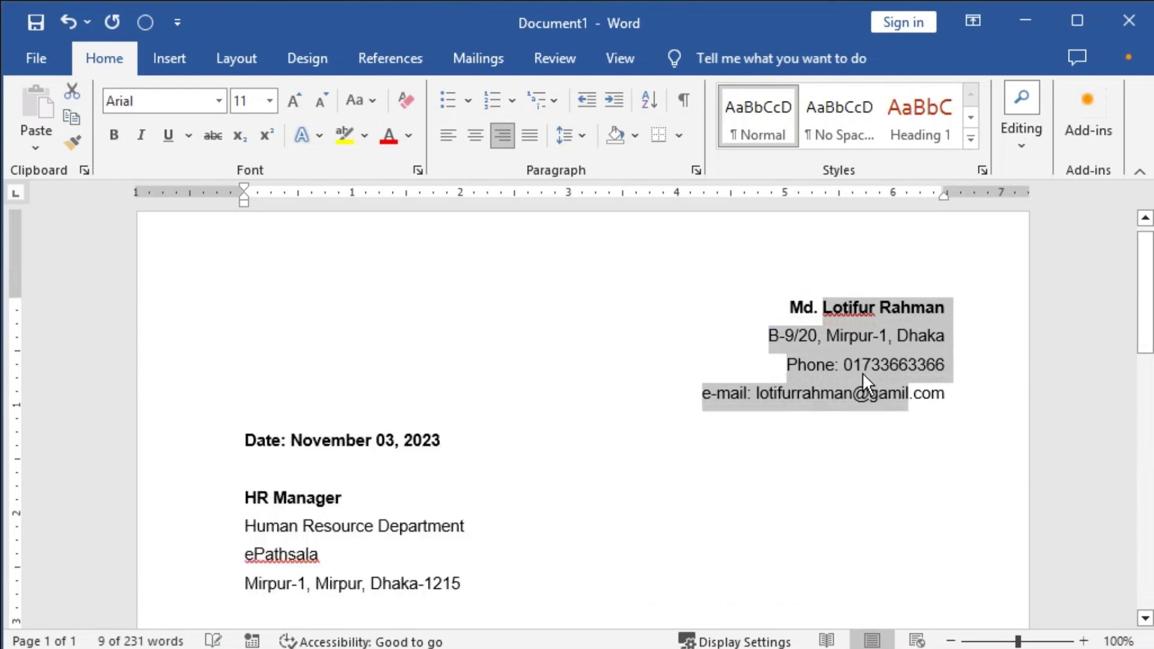
pyautogui.scroll(-3, 413, 420)
pyautogui.click(404, 316)
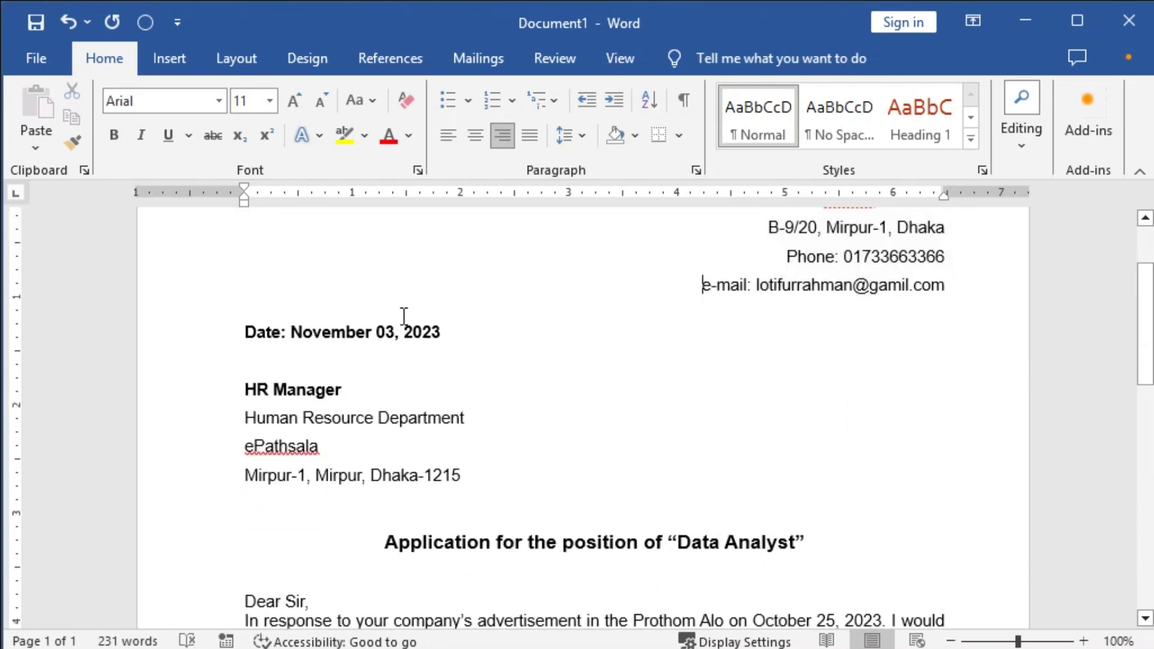
pyautogui.click(238, 317)
pyautogui.press('Return')
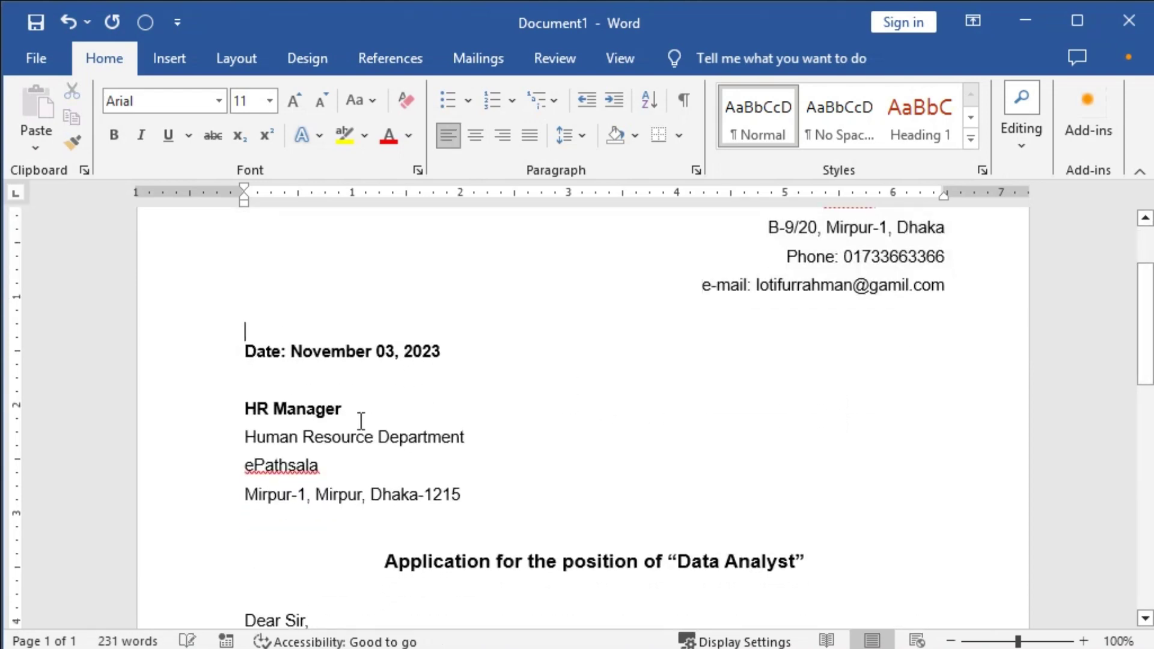
pyautogui.scroll(-5, 457, 415)
# Make the subject 'Application for the position of “Data Analyst”' 14 pt and underlined.
pyautogui.tripleClick(479, 348)
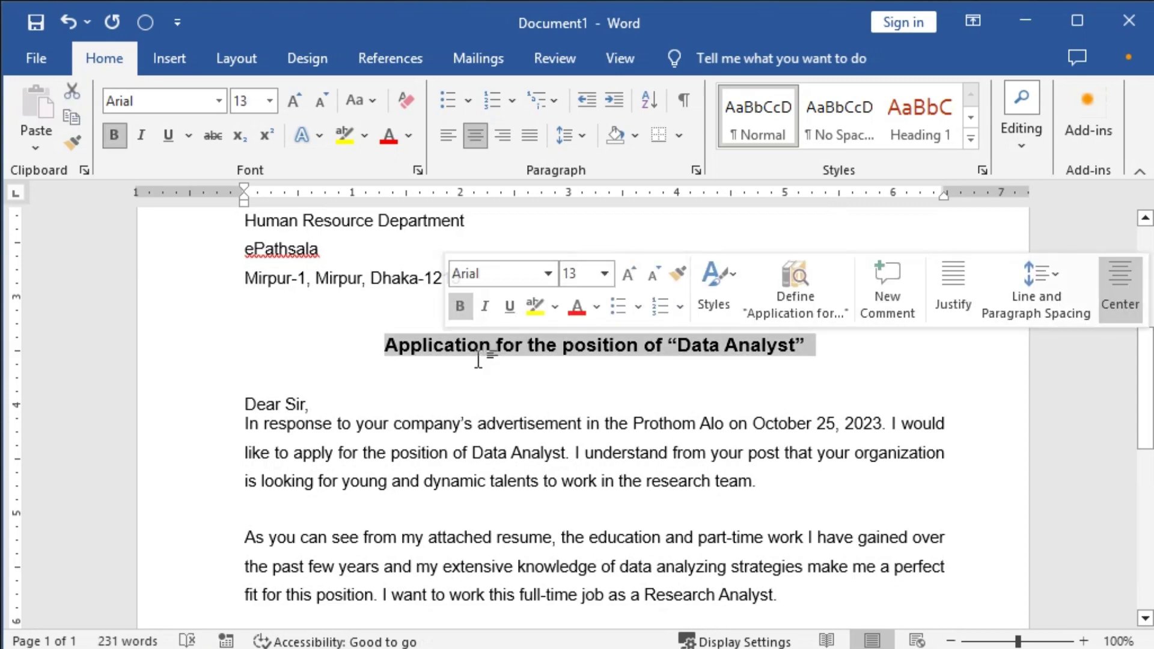
pyautogui.hotkey('ctrl', 'shift', '.')
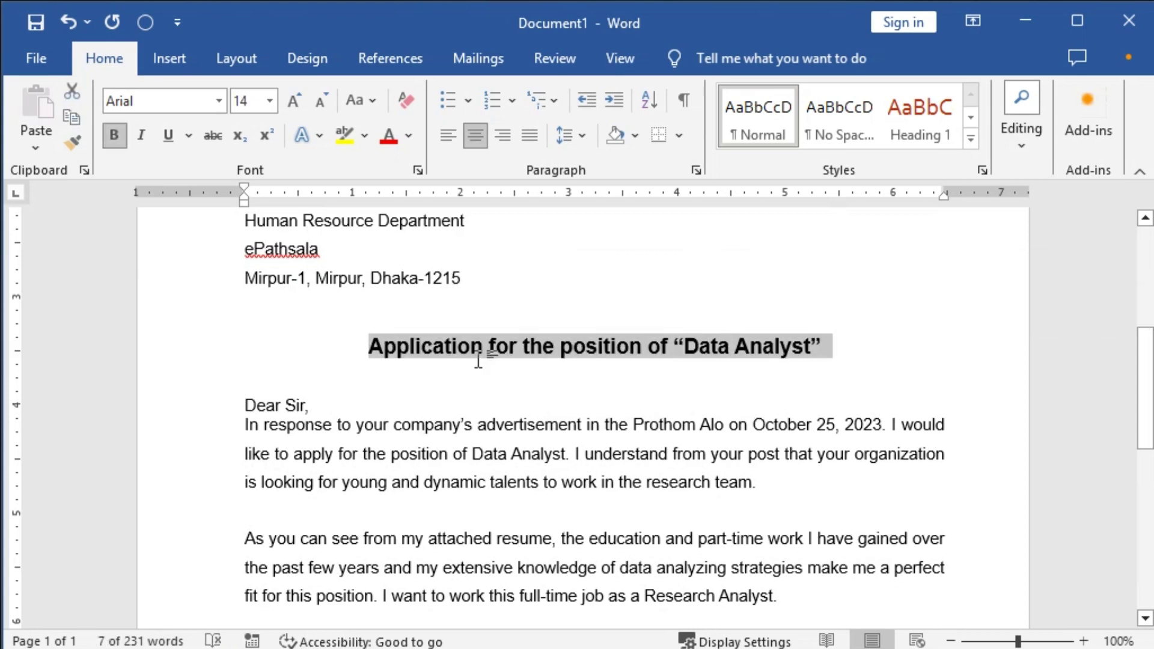
pyautogui.click(386, 354)
pyautogui.tripleClick(410, 355)
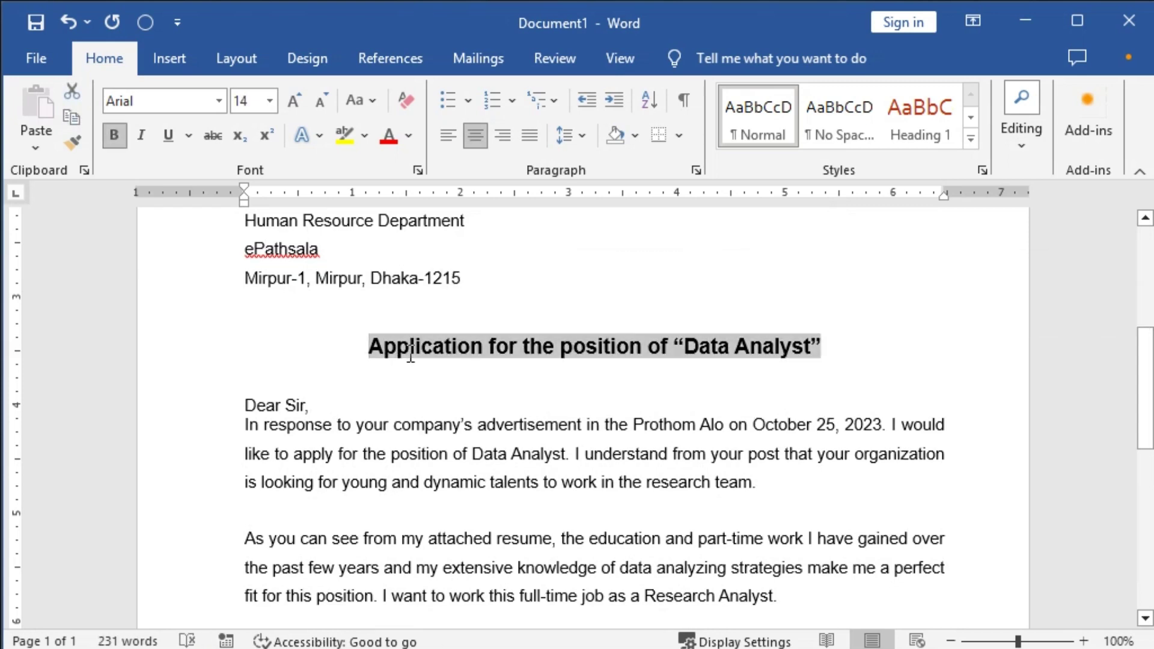
pyautogui.hotkey('ctrl', 'u')
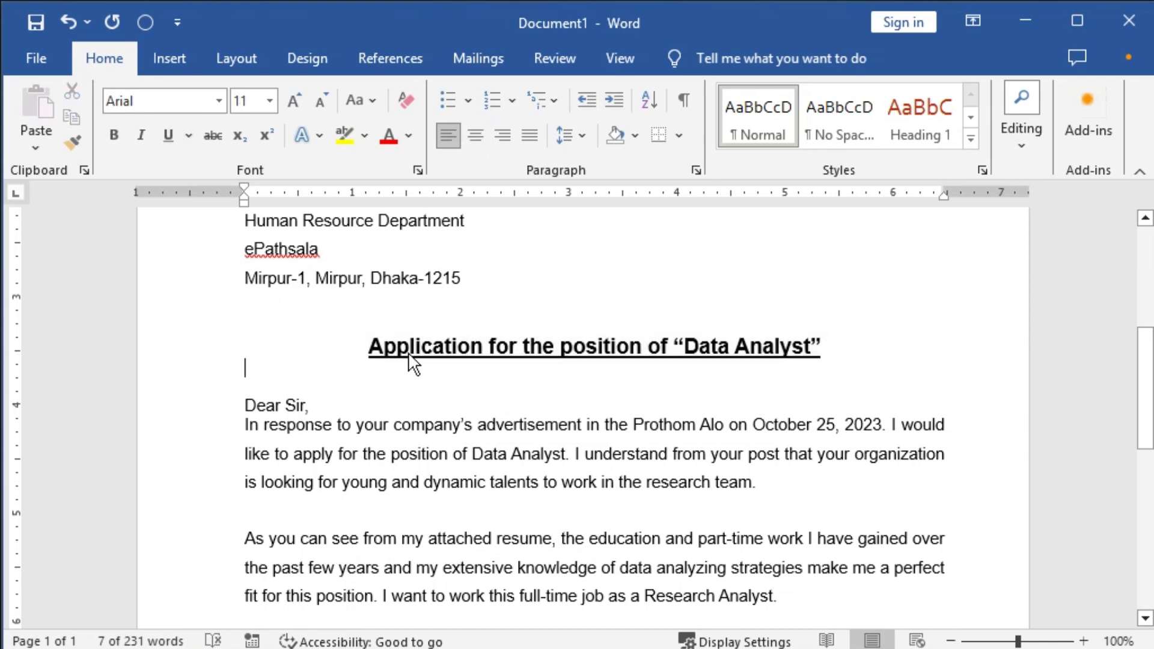
pyautogui.press('Down')
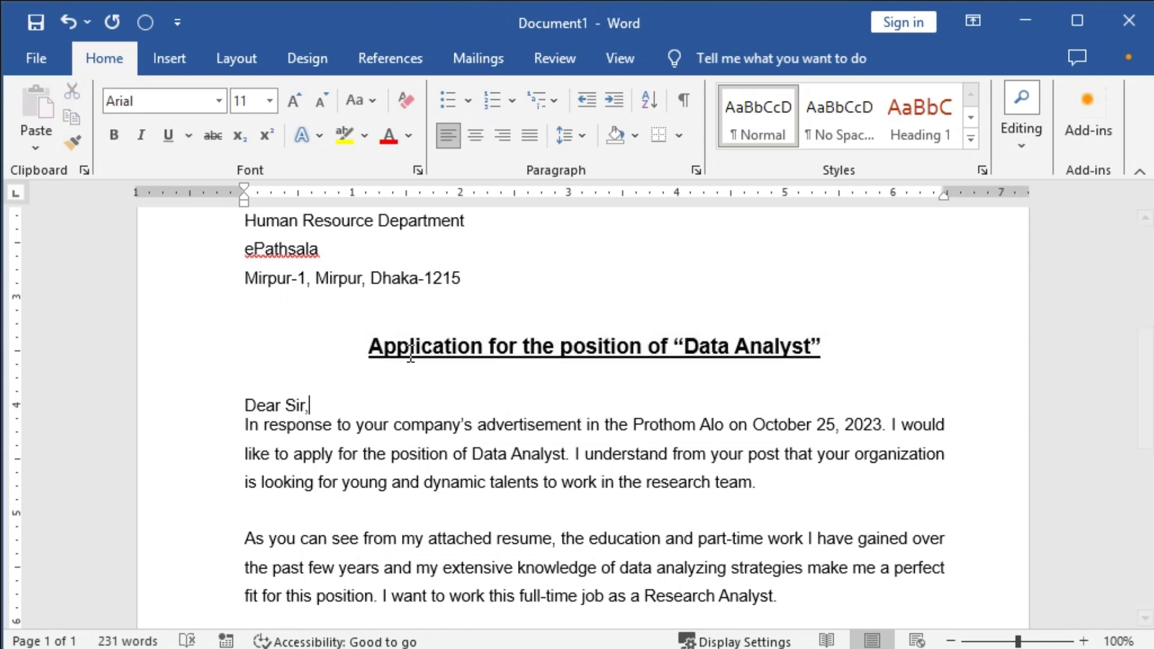
pyautogui.press('ctrl')
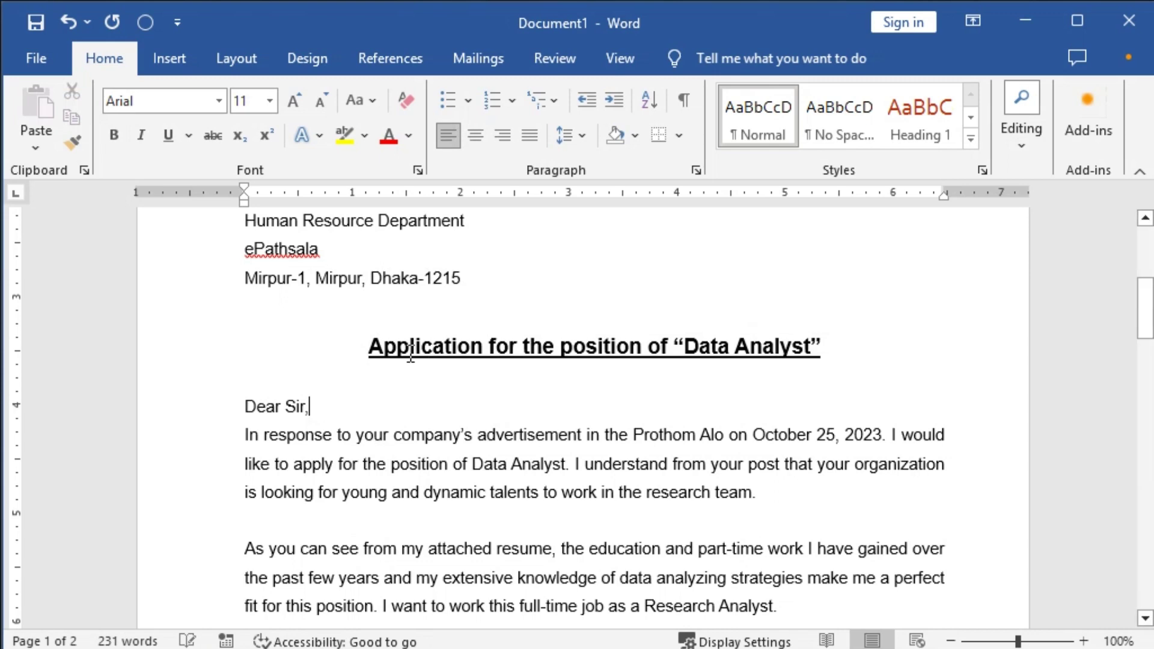
pyautogui.scroll(-5, 410, 361)
# Capitalise the closing so it reads 'Yours Truly,'.
pyautogui.scroll(-4, 533, 394)
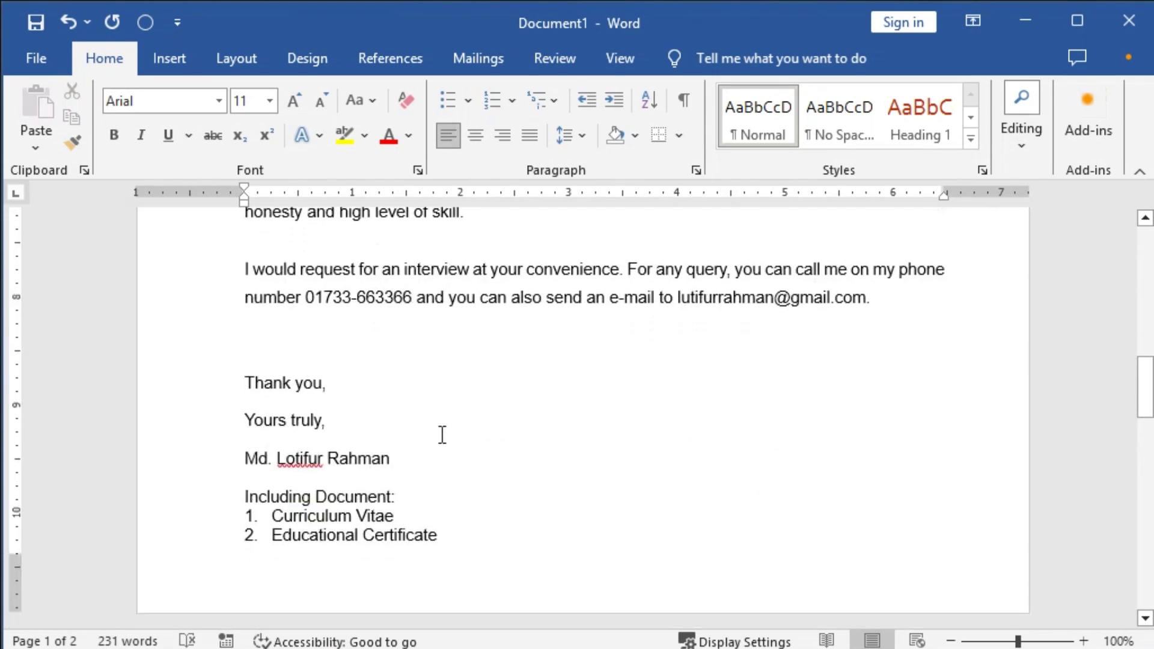
pyautogui.click(348, 381)
pyautogui.click(369, 411)
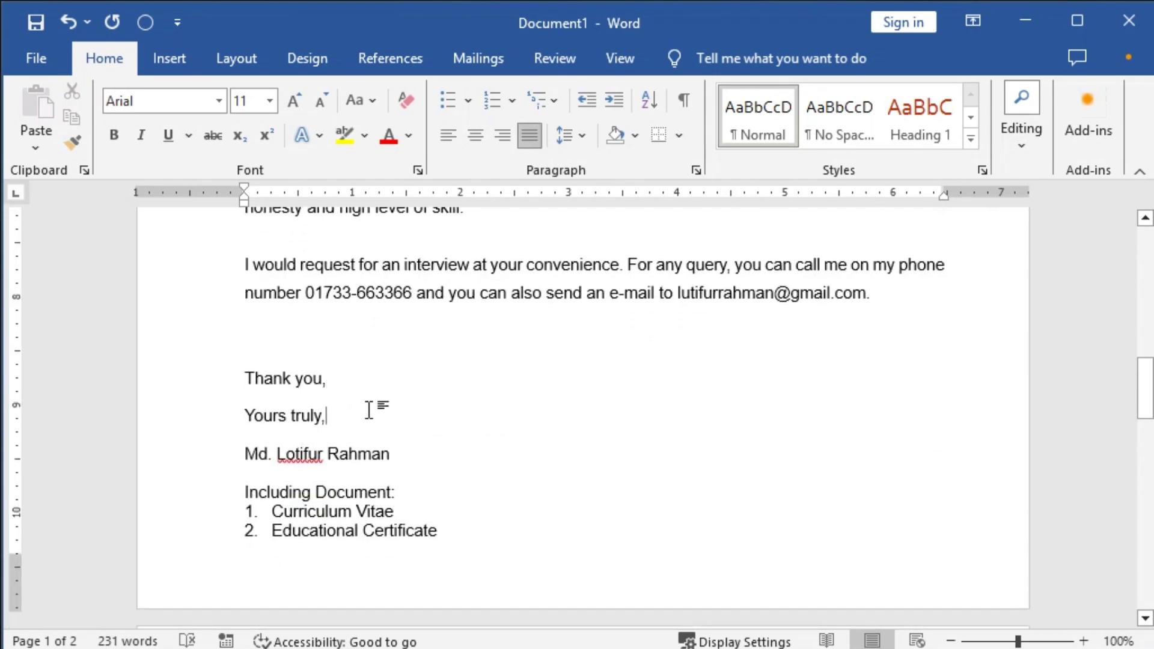
pyautogui.press('Left')
pyautogui.press('Delete')
pyautogui.write('T')
# Insert two blank lines below 'Yours Truly,' to leave signature space above the name.
pyautogui.click(371, 411)
pyautogui.press('Return')
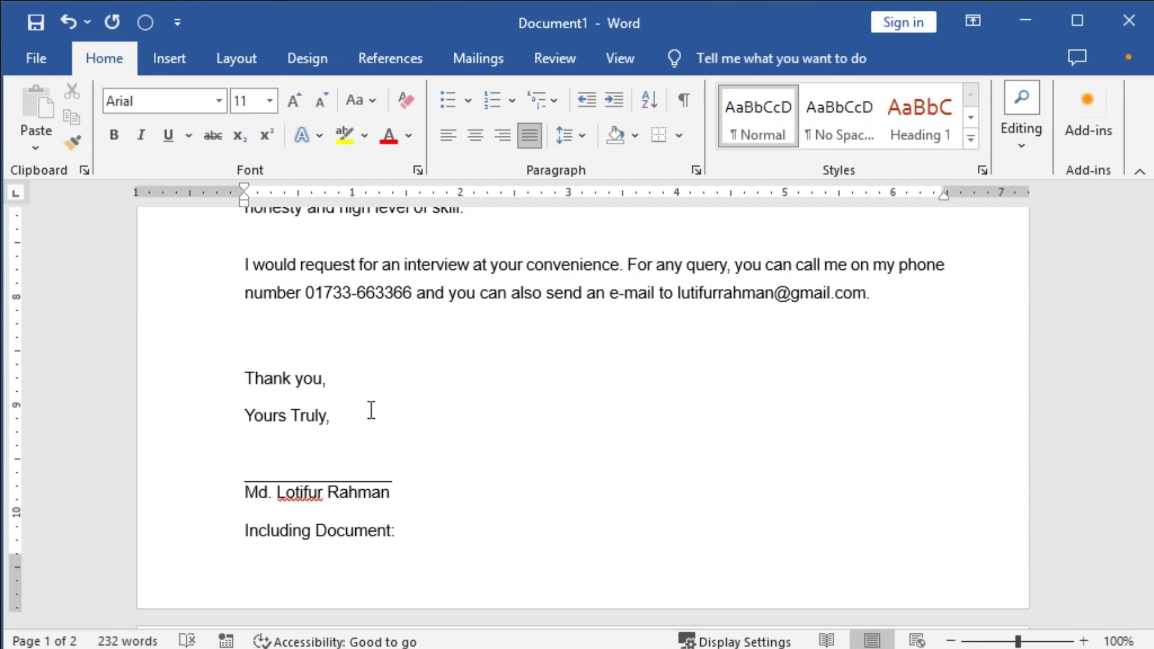
pyautogui.press('Return')
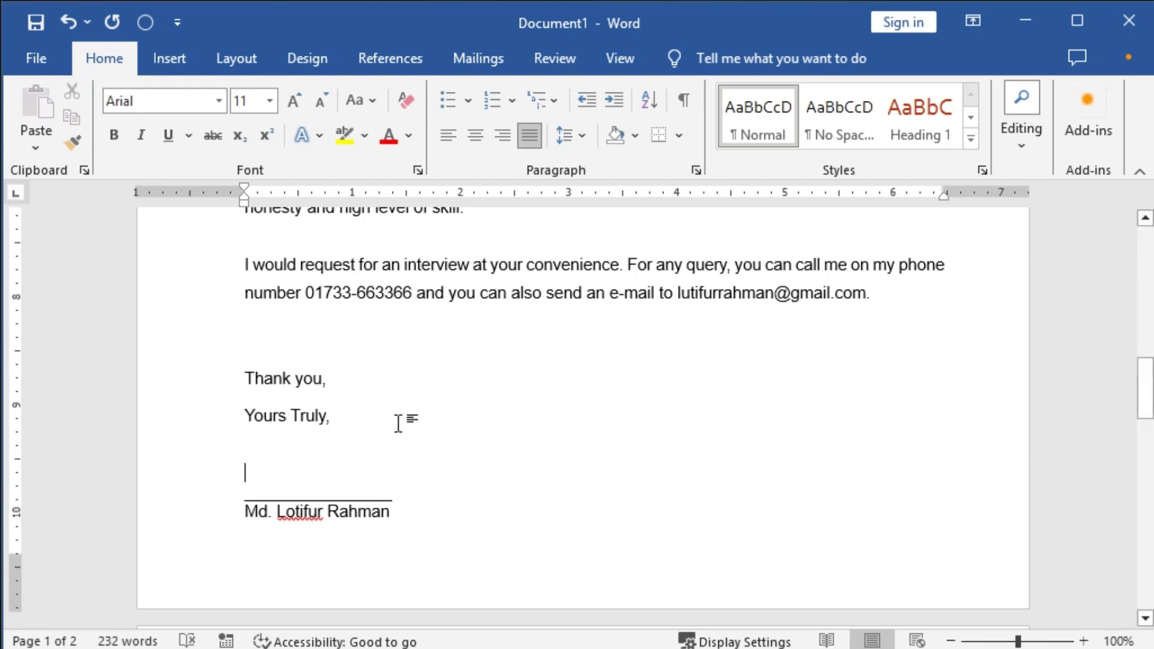
pyautogui.scroll(-7, 399, 420)
pyautogui.scroll(10, 445, 489)
pyautogui.scroll(-5, 383, 521)
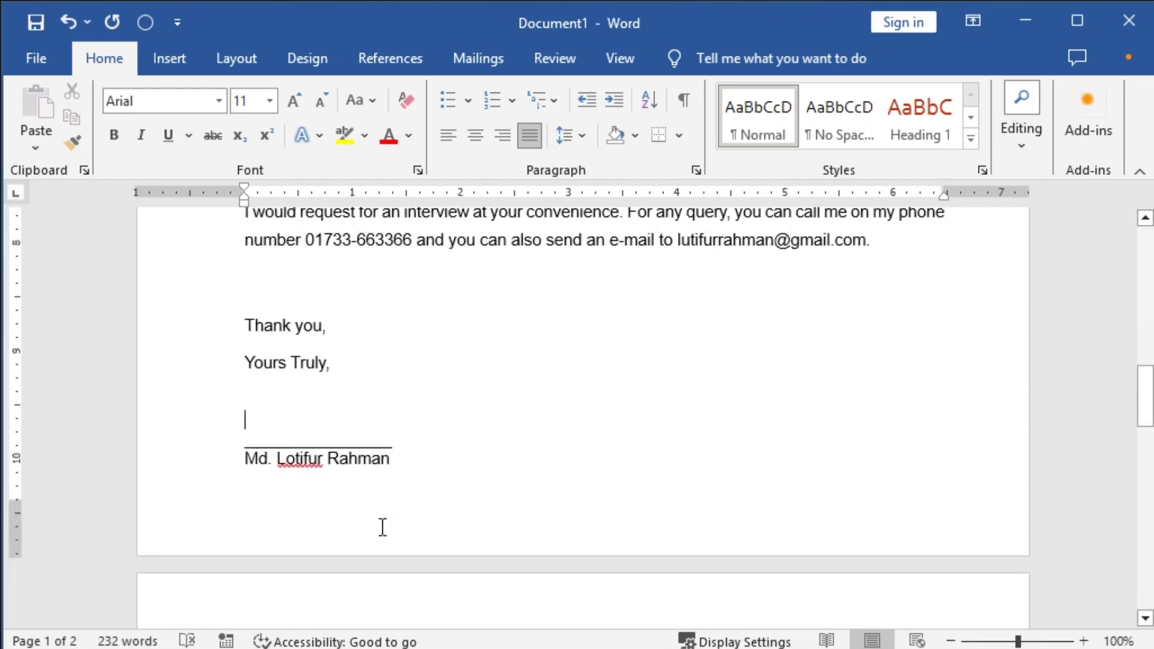
pyautogui.scroll(3, 335, 472)
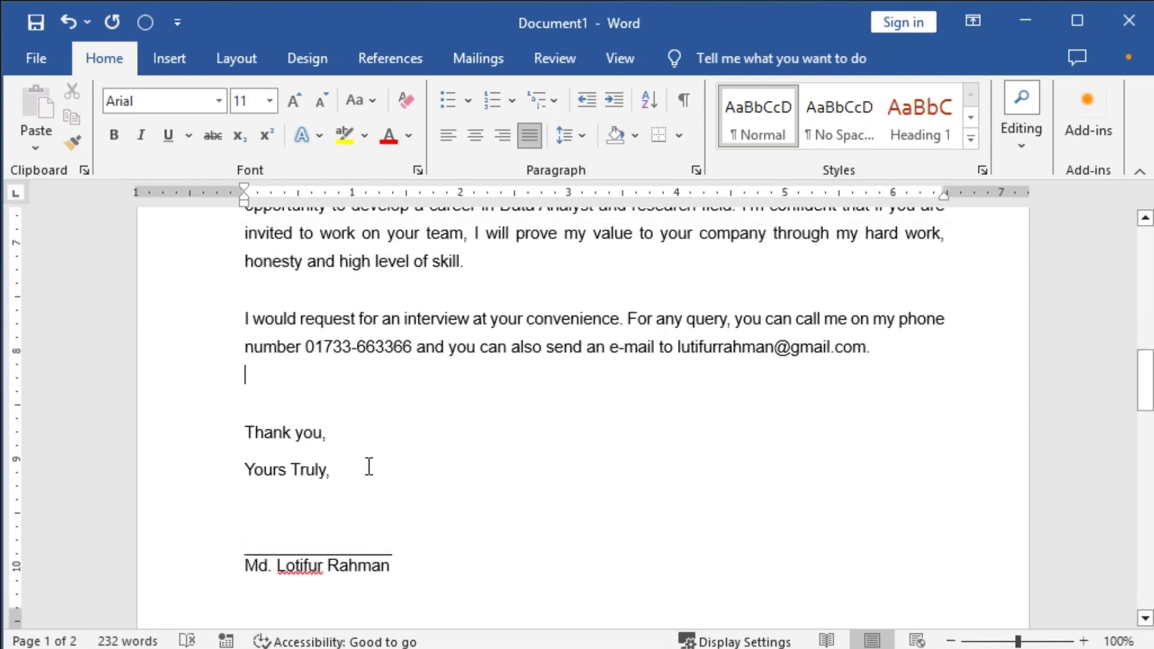
# Delete the empty line above the subject title.
pyautogui.scroll(9, 369, 466)
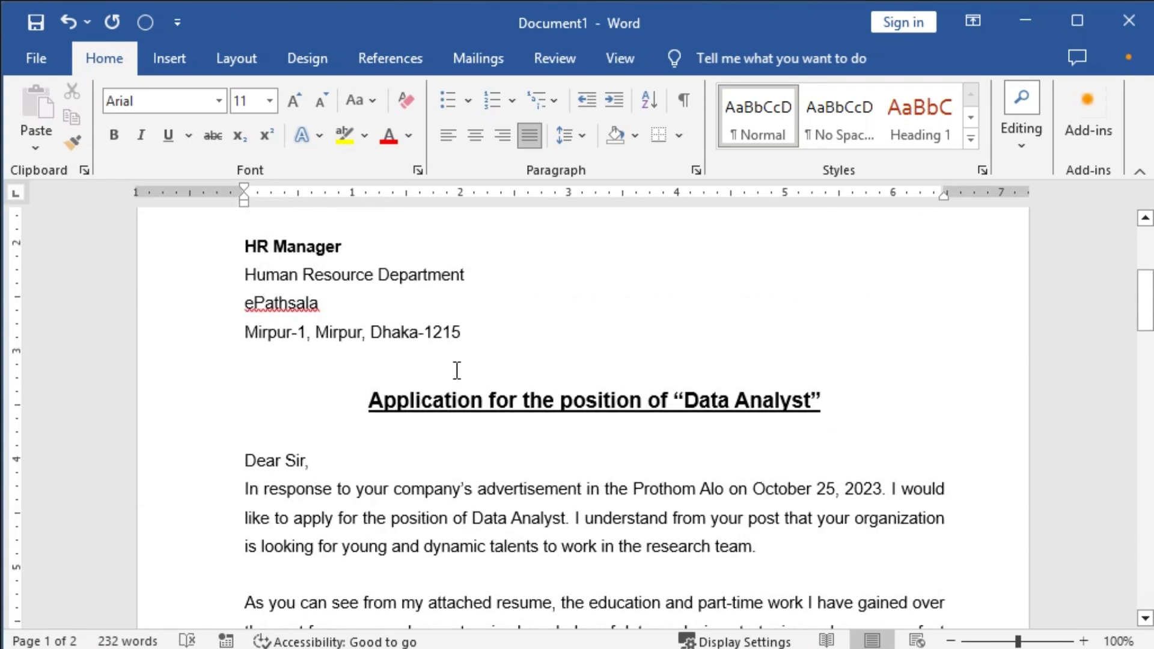
pyautogui.click(456, 370)
pyautogui.press('Delete')
pyautogui.press('Down')
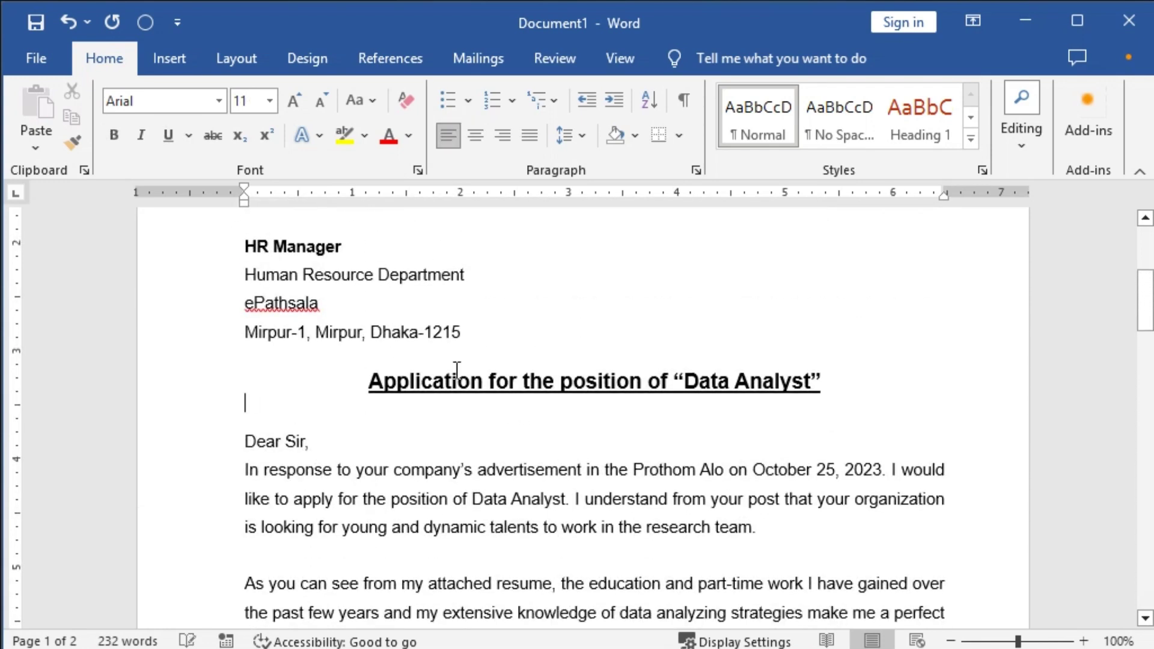
# Set the recipient and sender address lines to single spacing with Ctrl+1.
pyautogui.scroll(2, 457, 370)
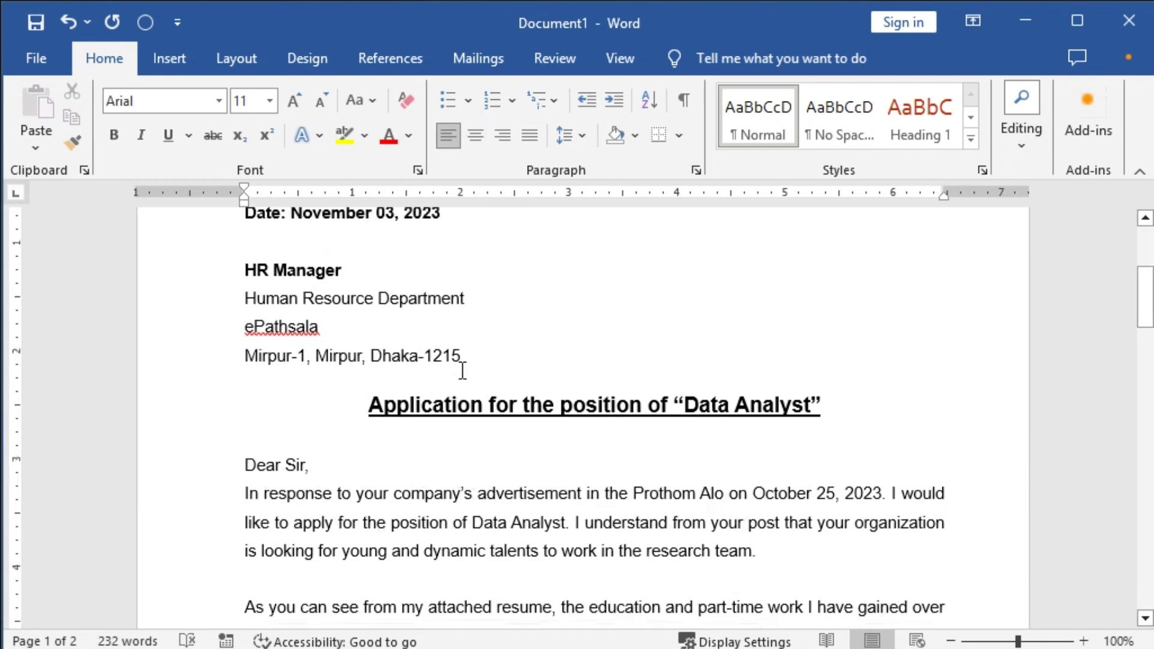
pyautogui.moveTo(330, 406); pyautogui.dragTo(337, 493)
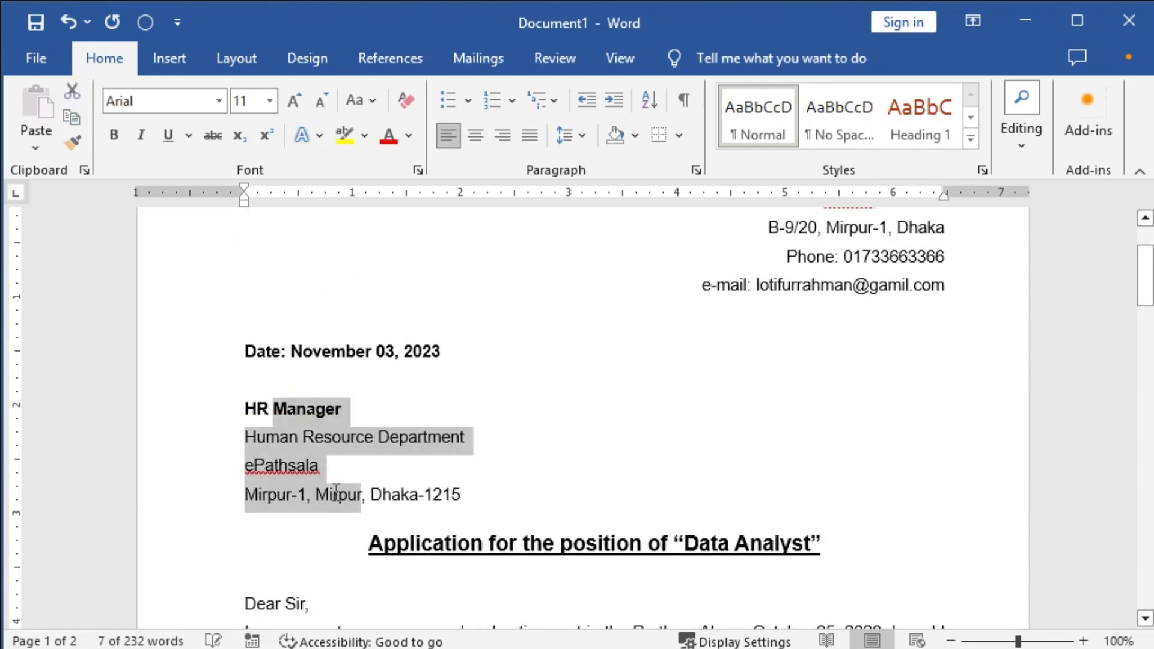
pyautogui.hotkey('ctrl', '1')
pyautogui.scroll(3, 881, 291)
pyautogui.moveTo(882, 291); pyautogui.dragTo(884, 379)
pyautogui.hotkey('ctrl', '1')
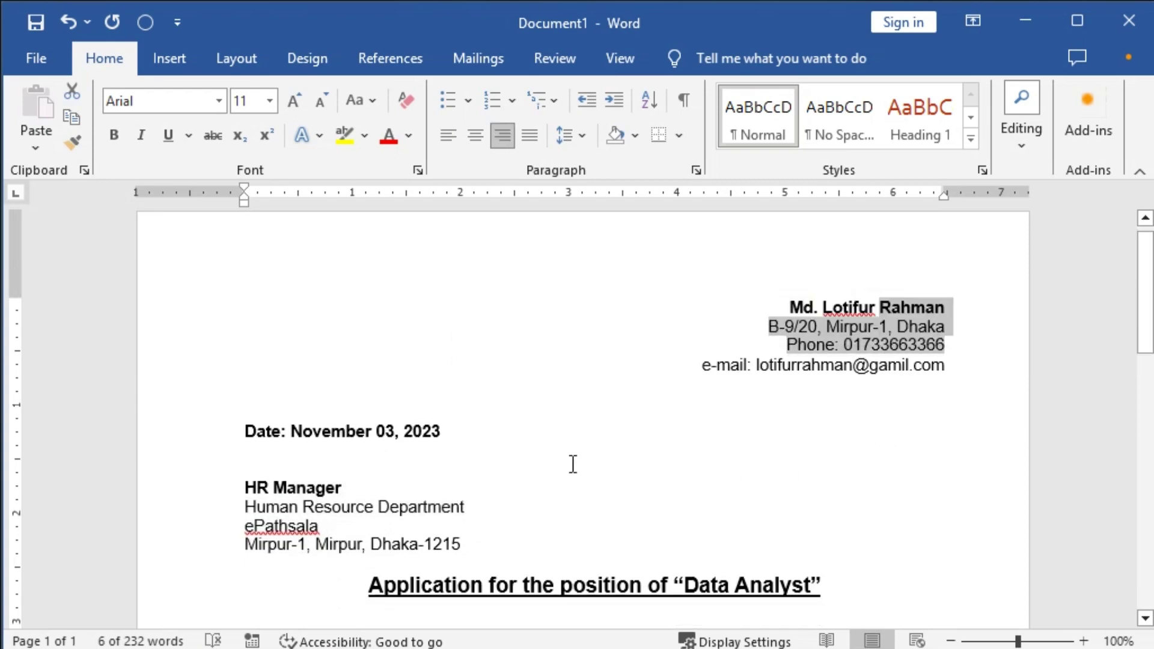
pyautogui.click(508, 410)
pyautogui.scroll(-5, 574, 420)
pyautogui.scroll(-9, 582, 430)
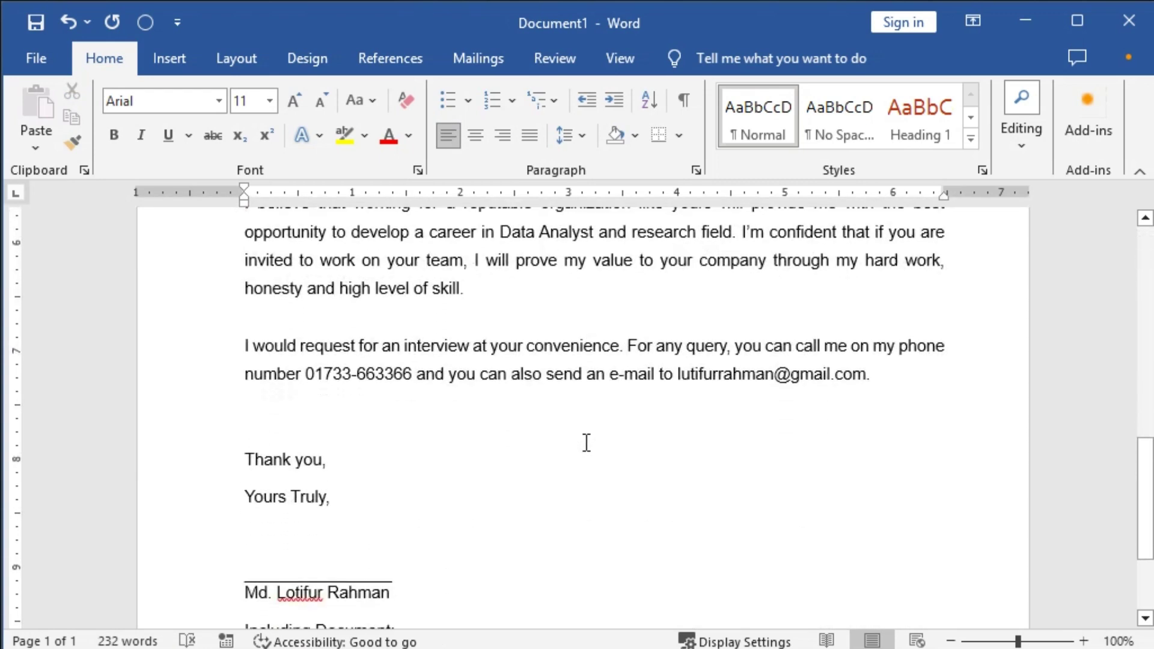
# Make the 'Including Document:' heading bold and underlined.
pyautogui.click(342, 443)
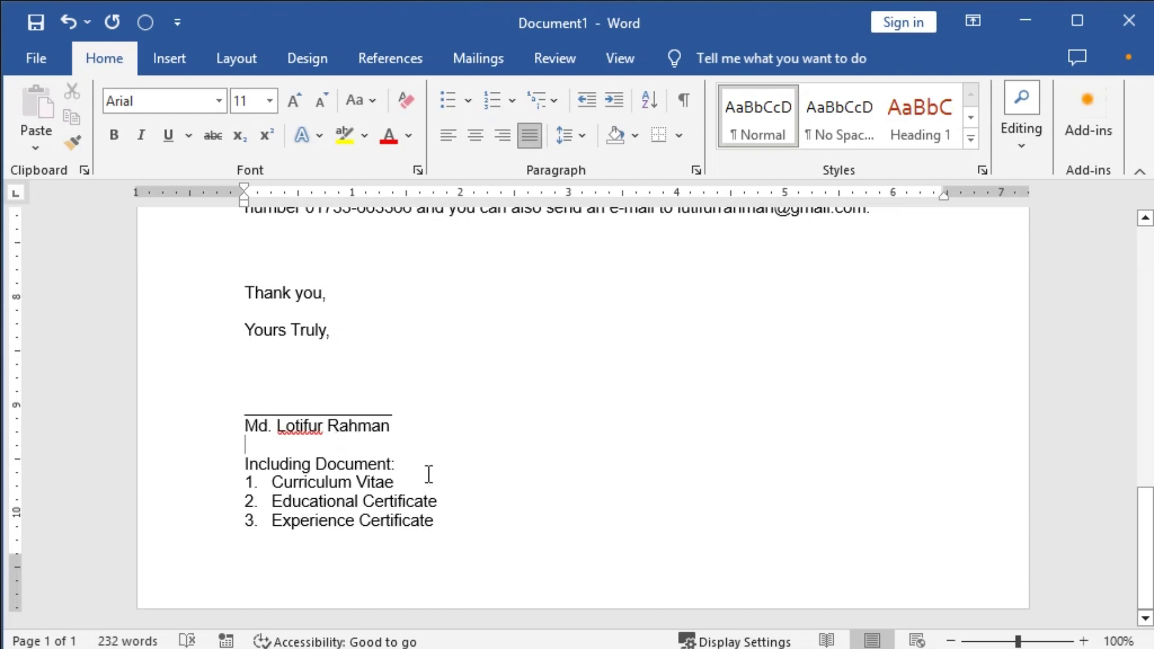
pyautogui.press('Down')
pyautogui.hotkey('shift', 'End')
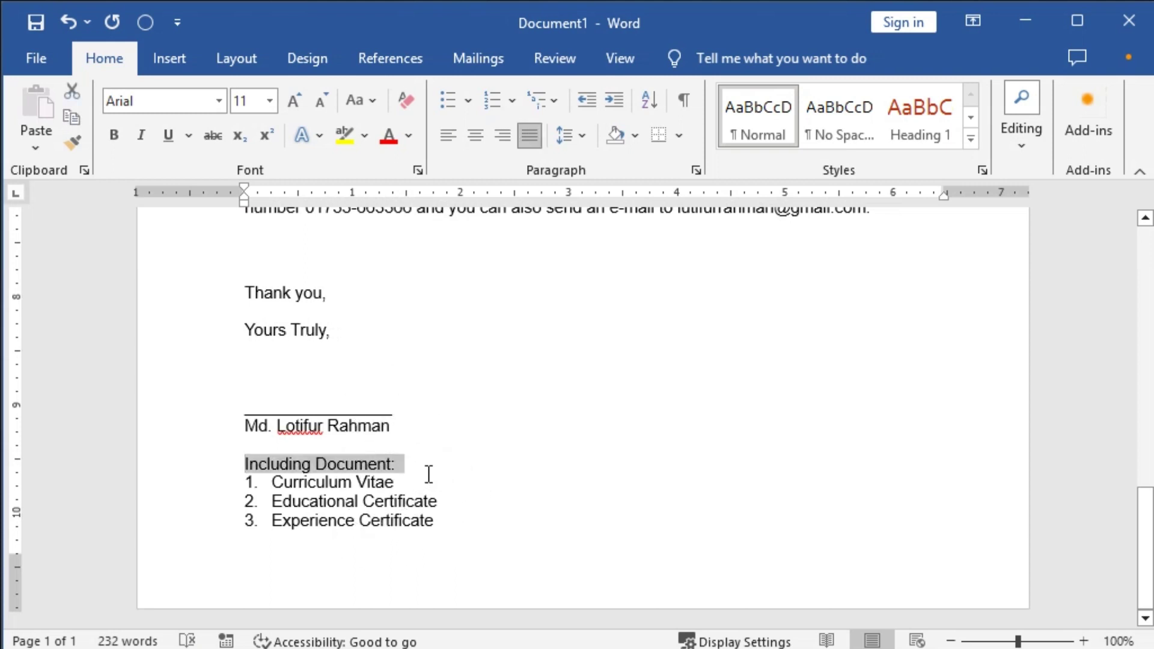
pyautogui.hotkey('ctrl', 'b')
pyautogui.hotkey('ctrl', 'u')
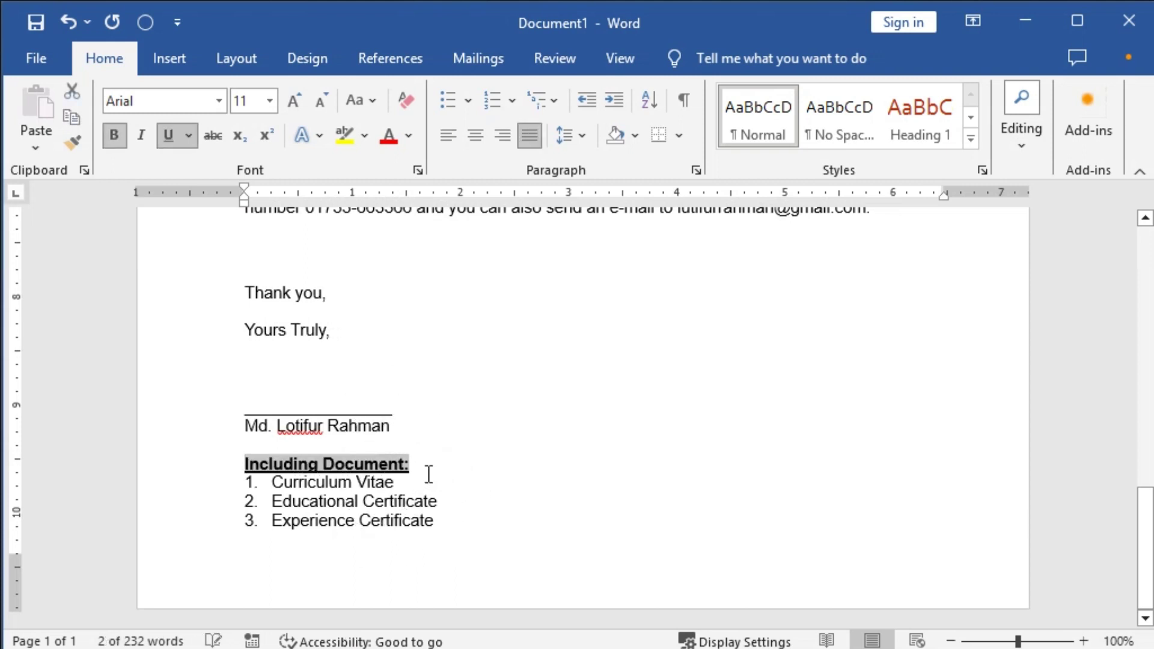
# Enlarge the empty line above the heading and add space before the enclosure list.
pyautogui.press('Up')
pyautogui.hotkey('ctrl', 'shift', '.')
pyautogui.hotkey('ctrl', 'shift', '.')
pyautogui.hotkey('ctrl', 'shift', '.')
pyautogui.hotkey('ctrl', 'shift', '.')
pyautogui.hotkey('ctrl', 'shift', '.')
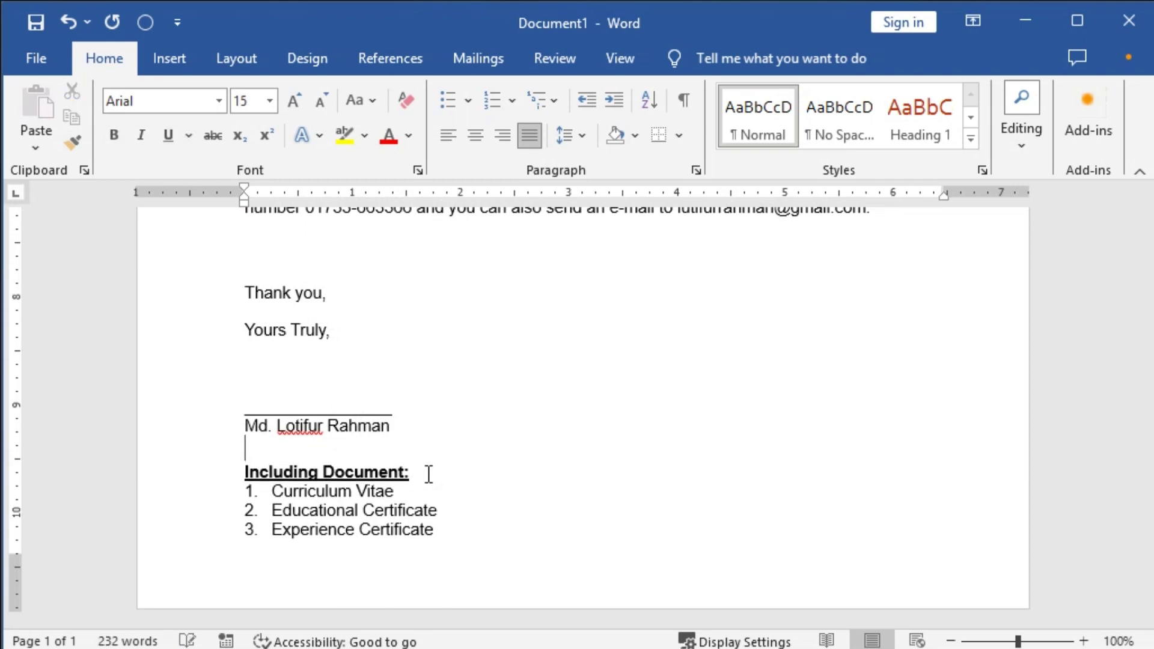
pyautogui.press('Down')
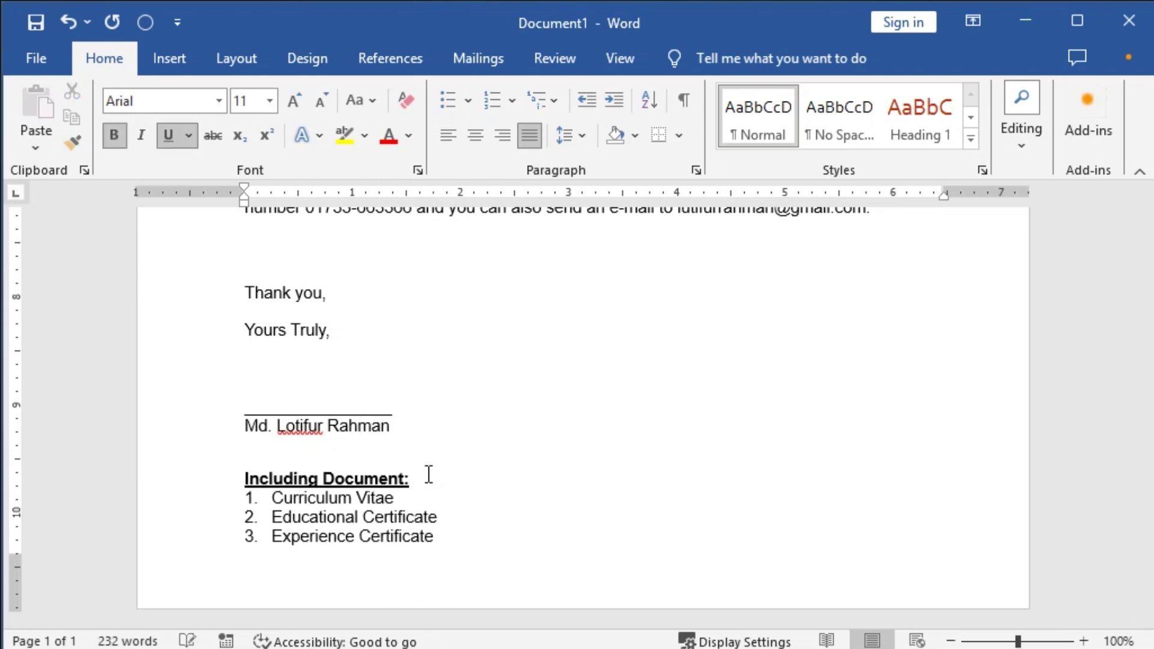
pyautogui.hotkey('ctrl', '2')
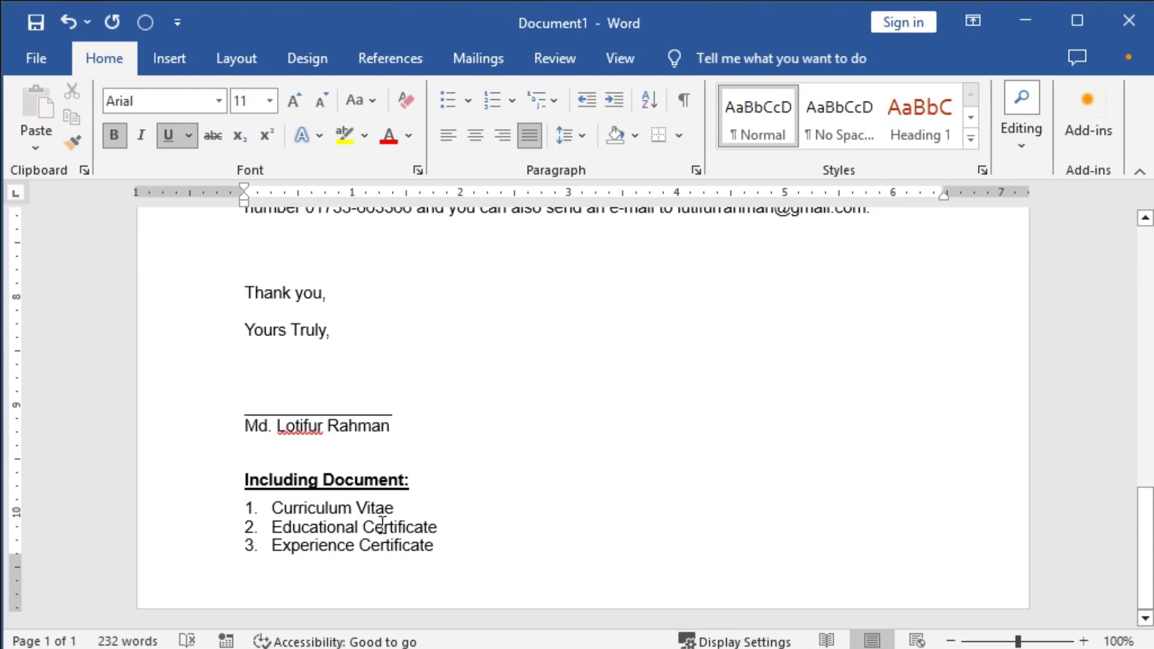
pyautogui.scroll(1, 406, 461)
pyautogui.click(373, 462)
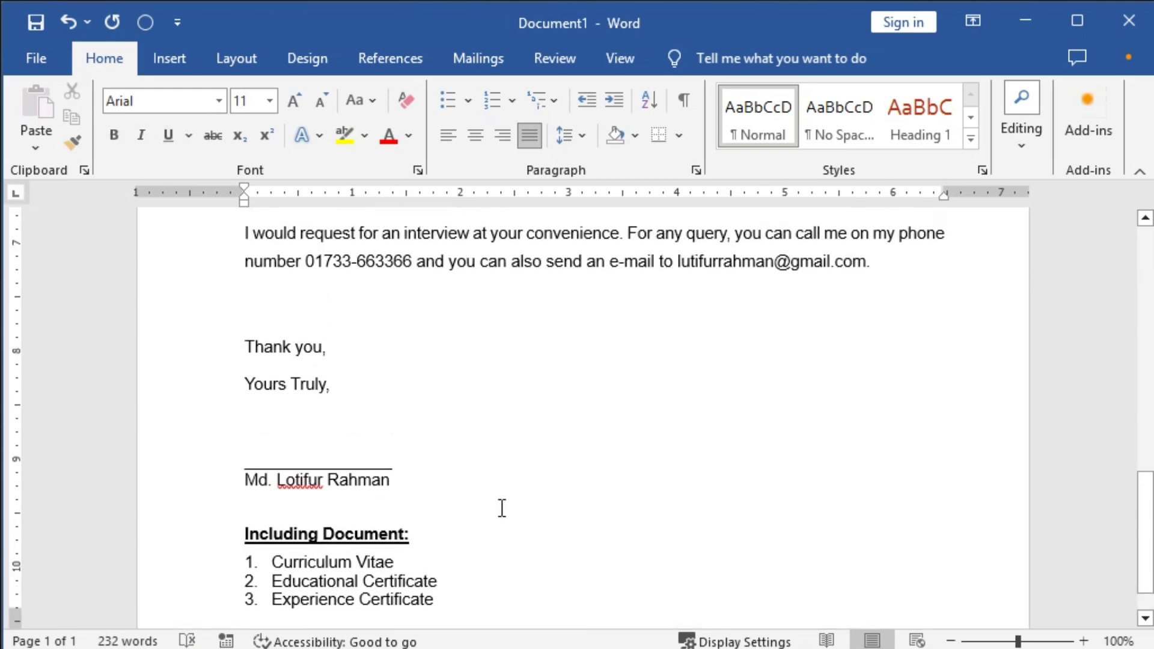
pyautogui.scroll(7, 546, 548)
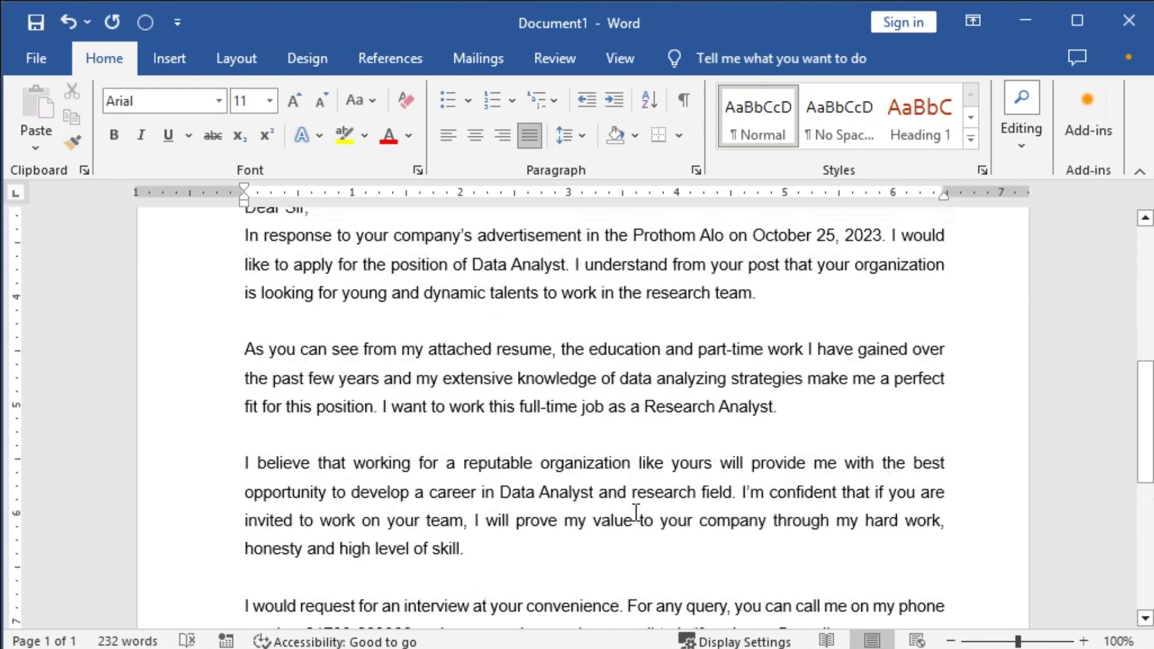
pyautogui.scroll(3, 636, 514)
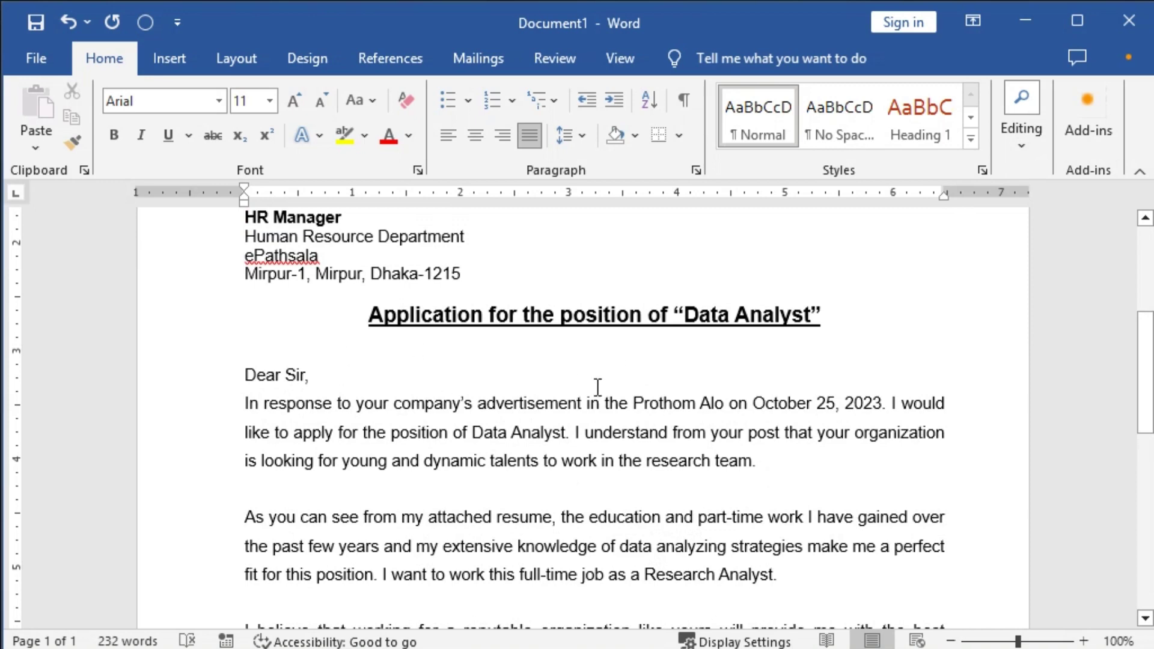
pyautogui.scroll(-3, 598, 387)
pyautogui.moveTo(742, 360); pyautogui.dragTo(784, 476)
pyautogui.scroll(-1, 812, 466)
pyautogui.scroll(-2, 667, 490)
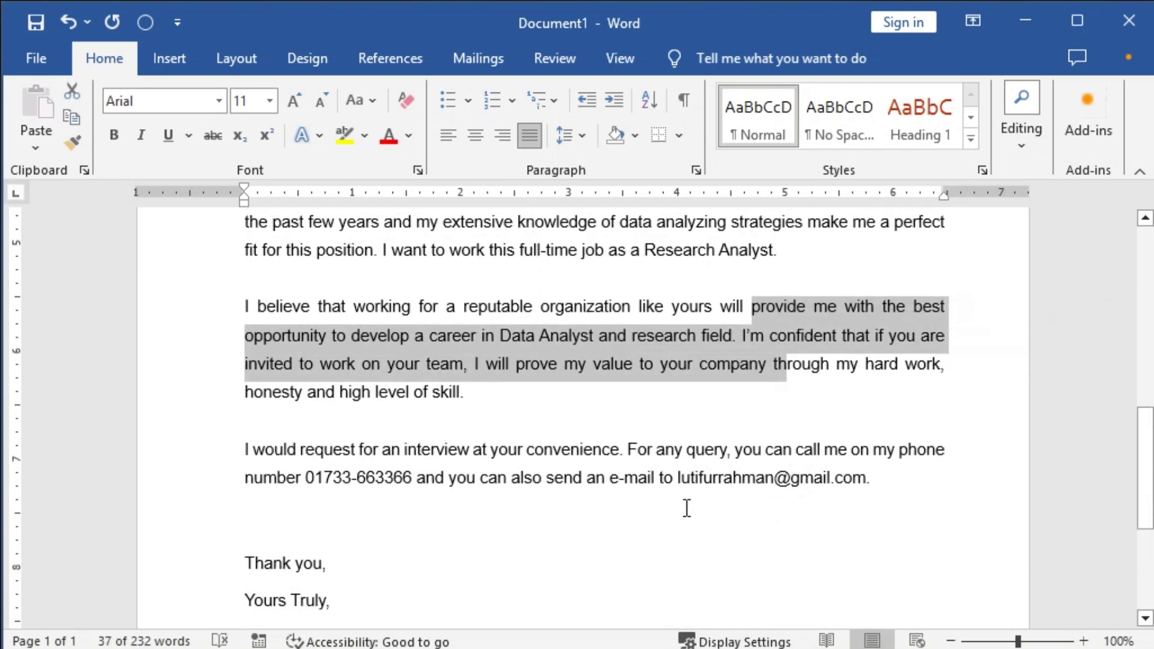
pyautogui.click(686, 508)
pyautogui.scroll(-5, 713, 492)
pyautogui.keyDown('ctrl'); pyautogui.scroll(-6, 599, 462); pyautogui.keyUp('ctrl')
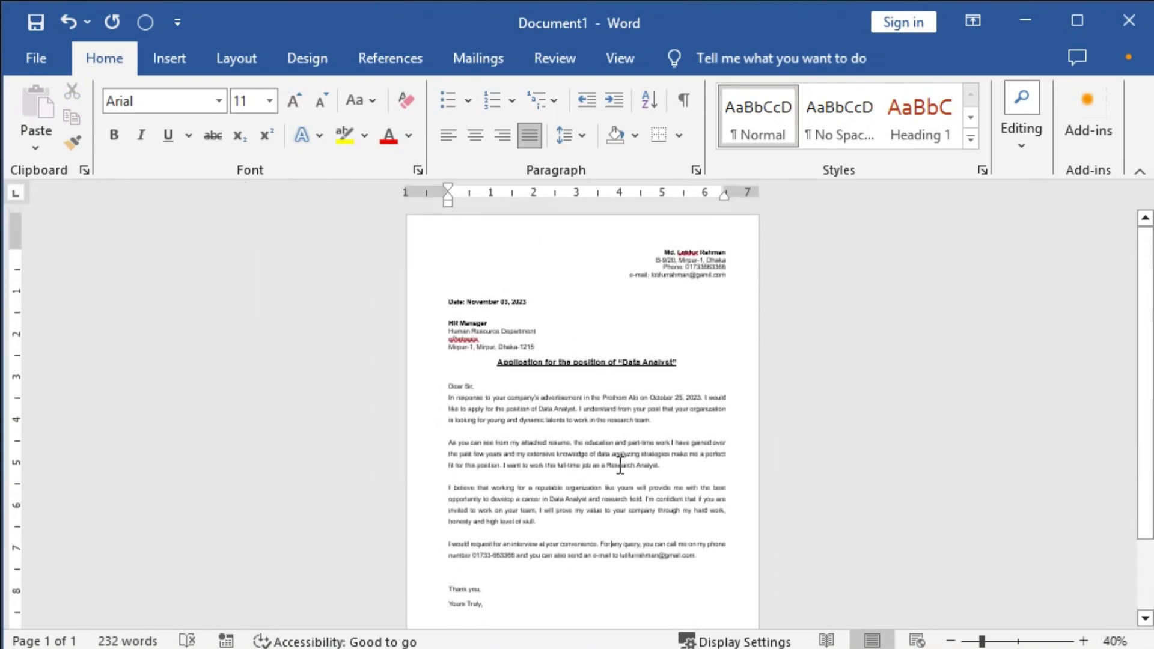
pyautogui.keyDown('ctrl'); pyautogui.scroll(2, 607, 481); pyautogui.keyUp('ctrl')
pyautogui.scroll(2, 603, 482)
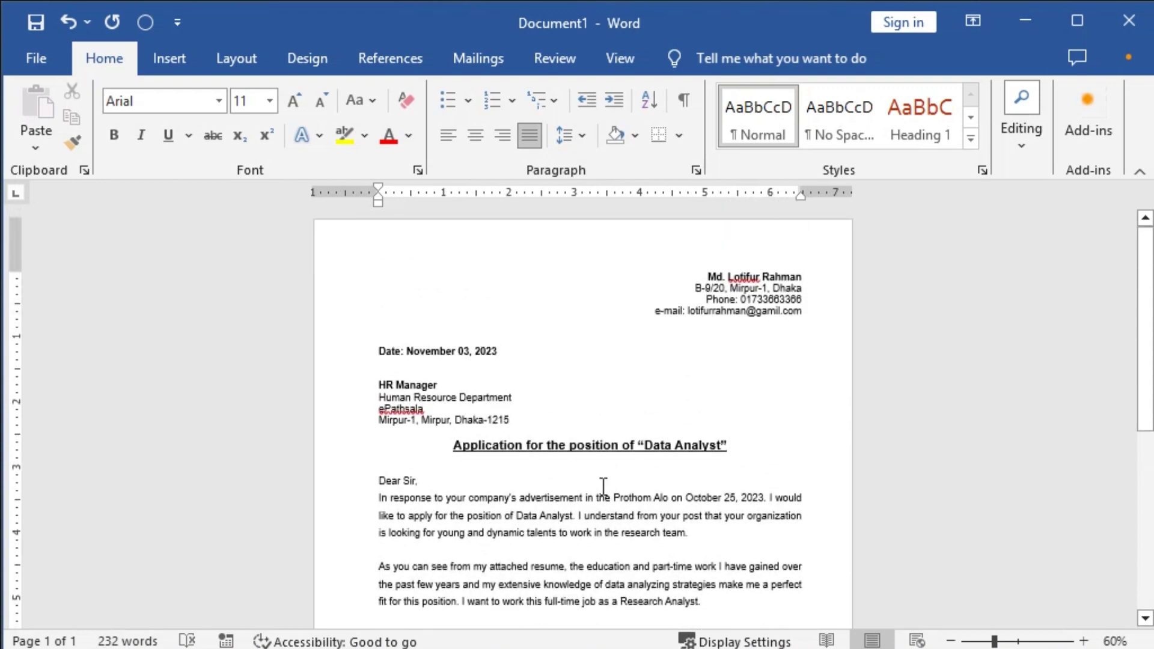
pyautogui.scroll(-8, 610, 474)
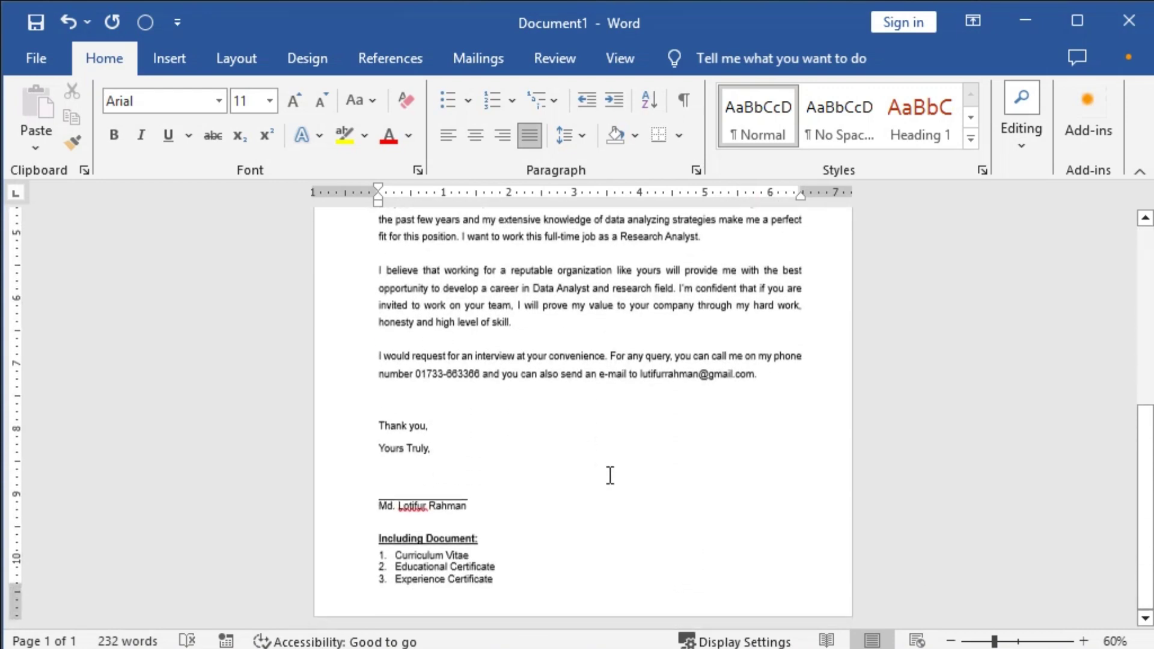
pyautogui.scroll(8, 612, 491)
pyautogui.click(546, 415)
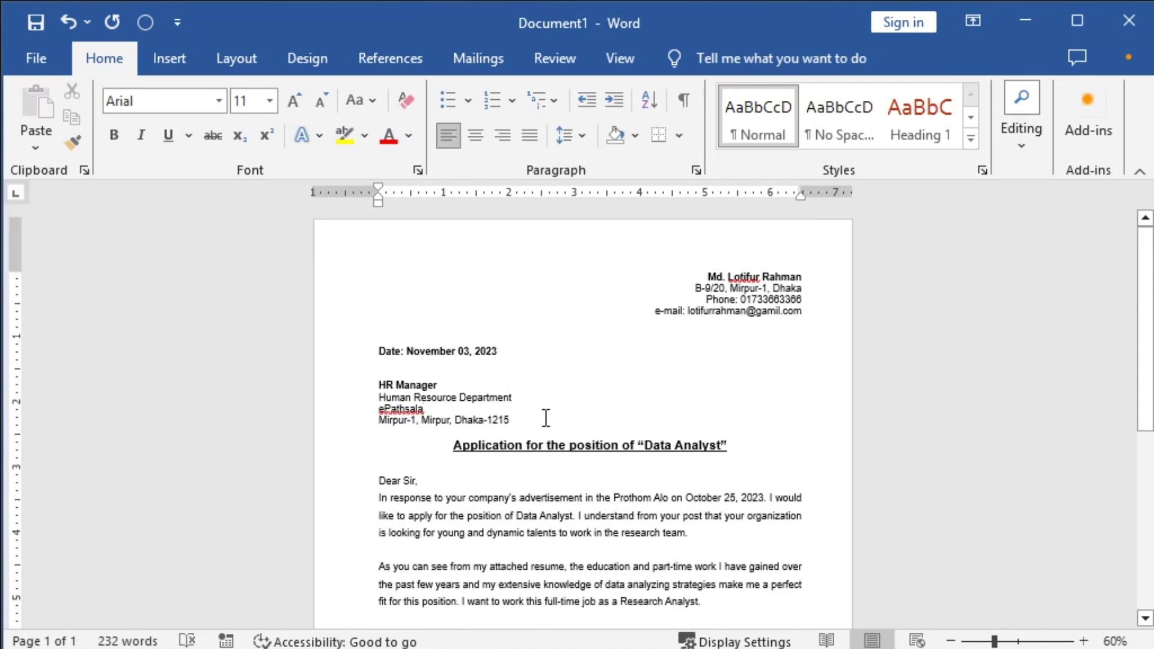
pyautogui.scroll(-8, 482, 499)
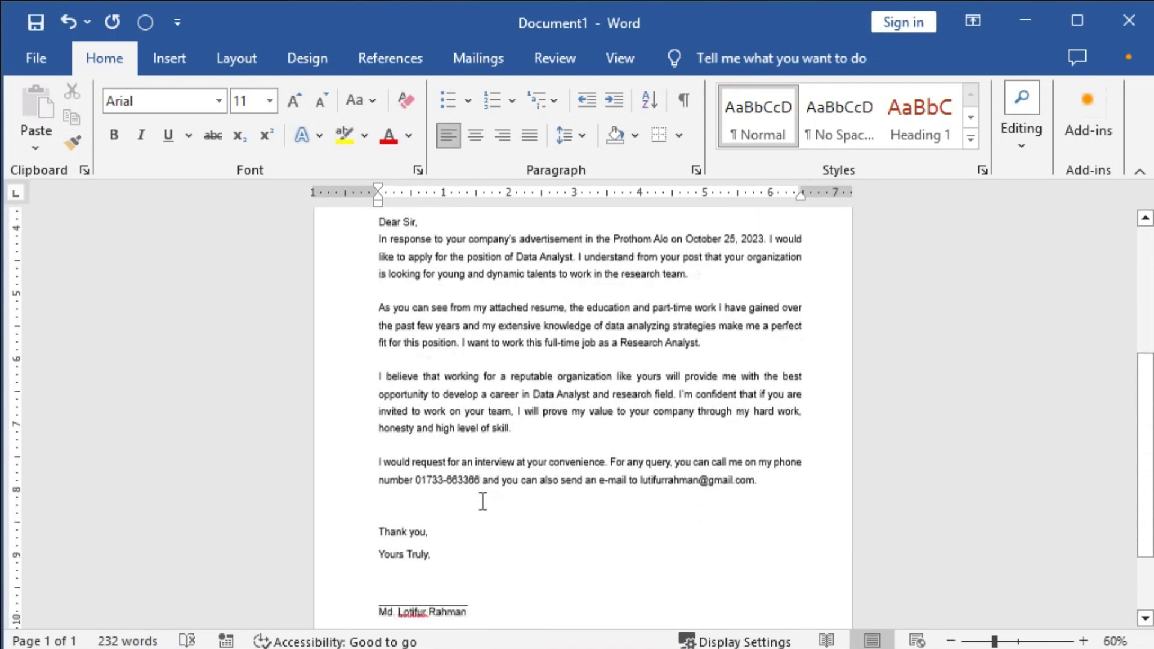
pyautogui.scroll(8, 579, 517)
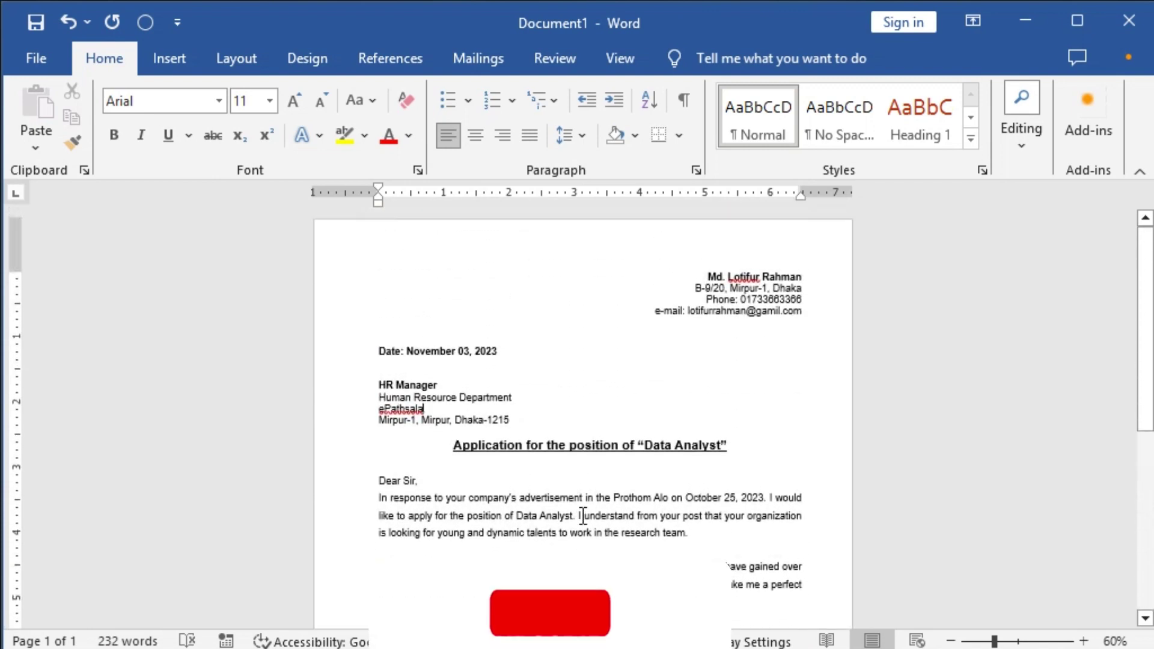
pyautogui.keyDown('ctrl'); pyautogui.scroll(2, 582, 515); pyautogui.keyUp('ctrl')
pyautogui.scroll(-7, 582, 510)
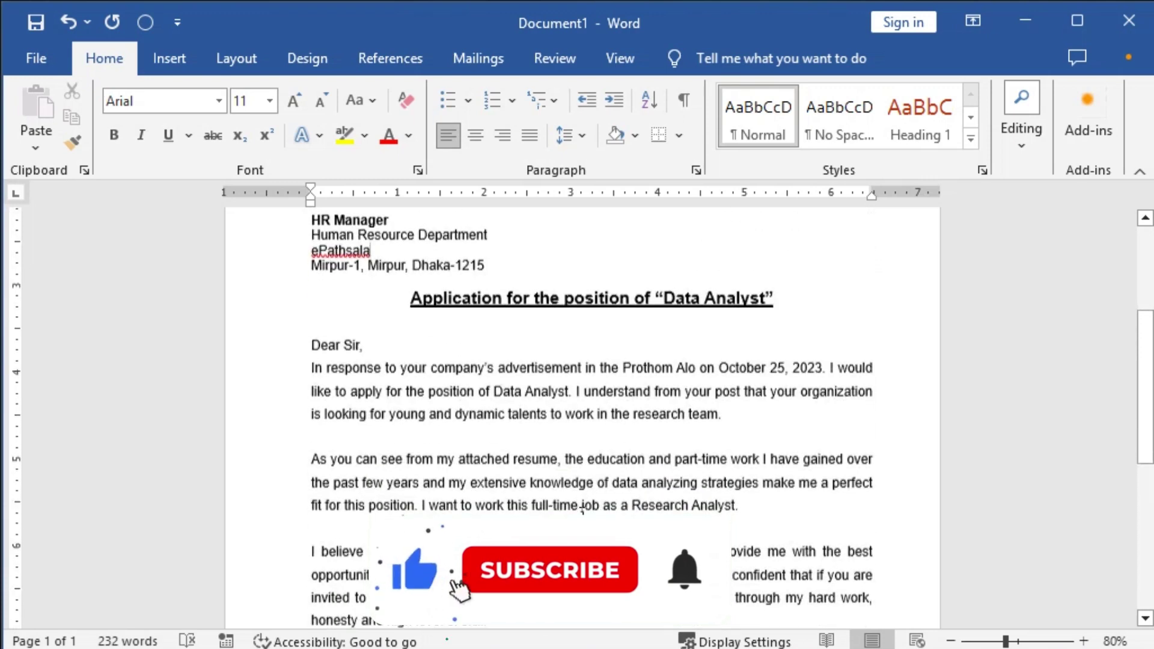
pyautogui.scroll(7, 582, 509)
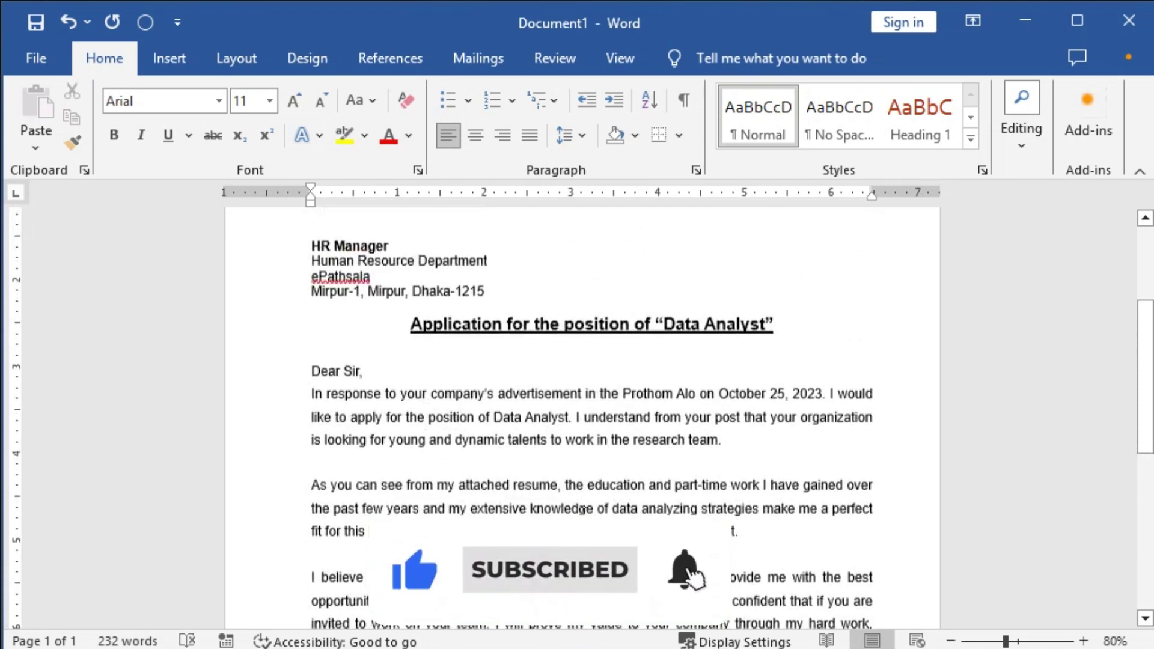